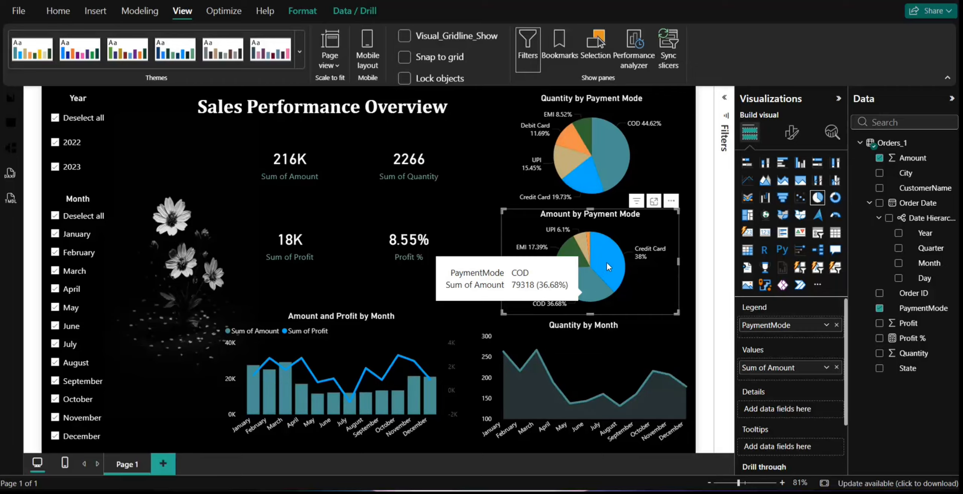
Filter the dashboard by year, viewing 2023 alone and 2022 alone, and restore both years
{"action": "left_click", "coordinate": [608, 265]}
{"action": "left_click", "coordinate": [608, 265]}
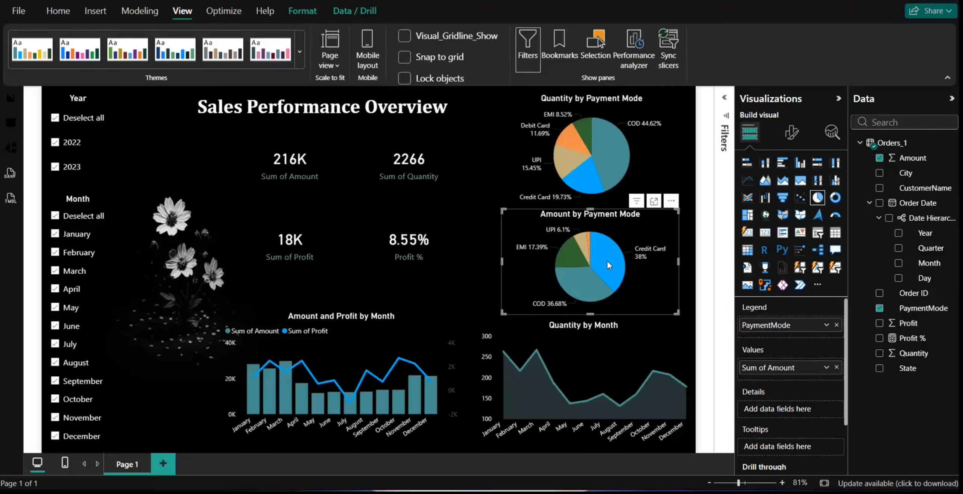
{"action": "left_click", "coordinate": [71, 142]}
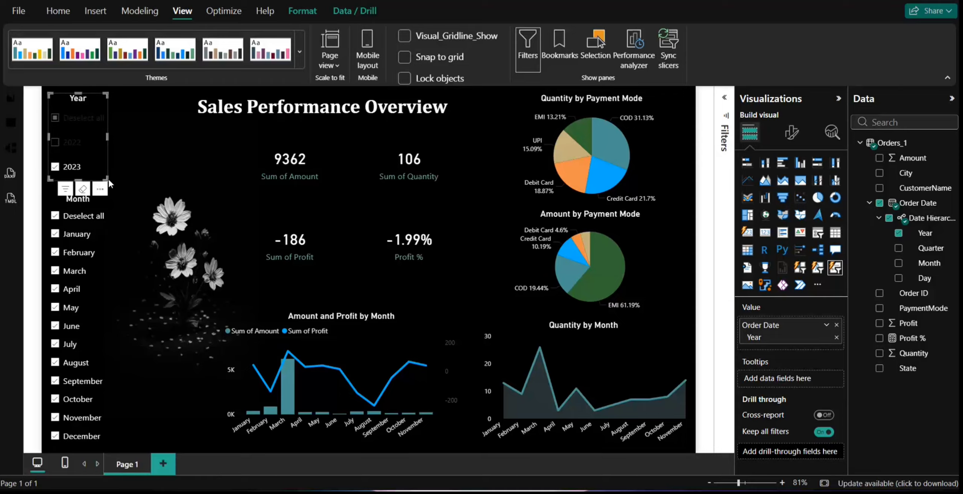
{"action": "left_click", "coordinate": [72, 142]}
{"action": "left_click", "coordinate": [71, 167]}
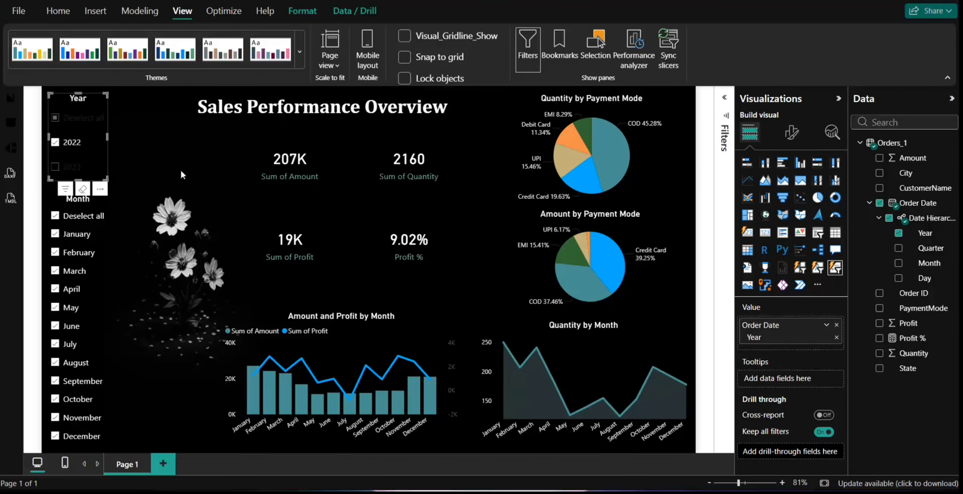
{"action": "left_click", "coordinate": [72, 167]}
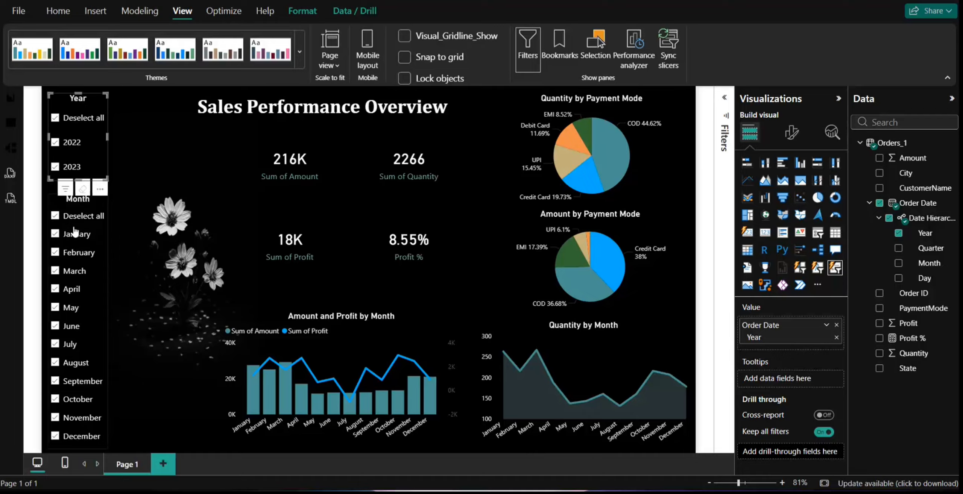
Filter the dashboard by June and by March with June in the Month slicer, and reselect all months
{"action": "left_click", "coordinate": [75, 221]}
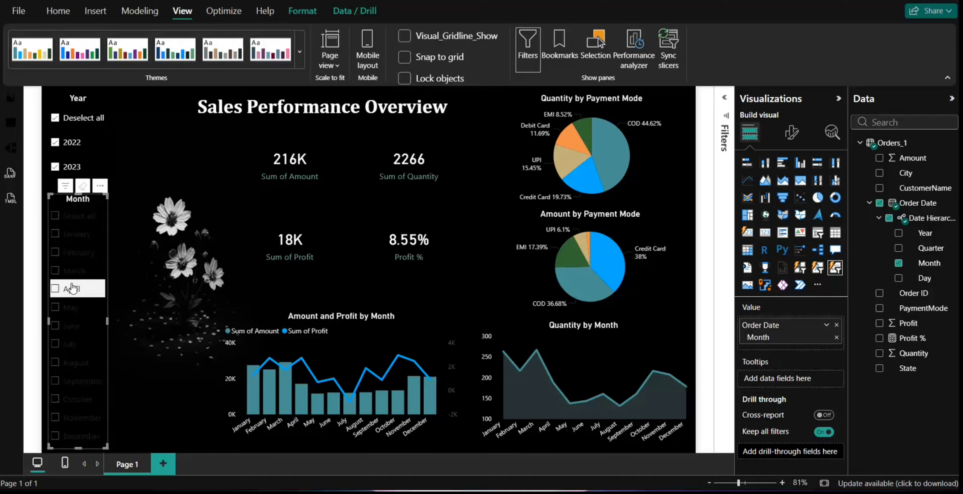
{"action": "left_click", "coordinate": [68, 329]}
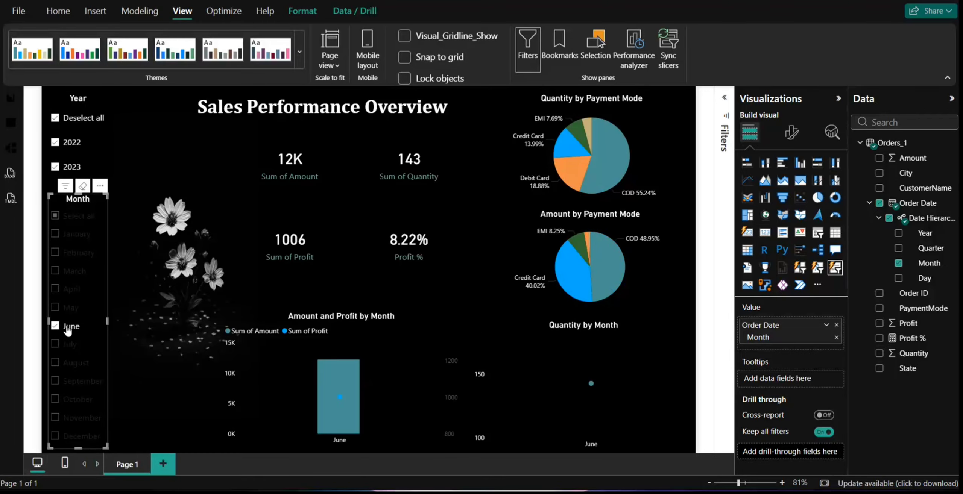
{"action": "left_click_drag", "start_coordinate": [69, 296], "coordinate": [68, 273]}
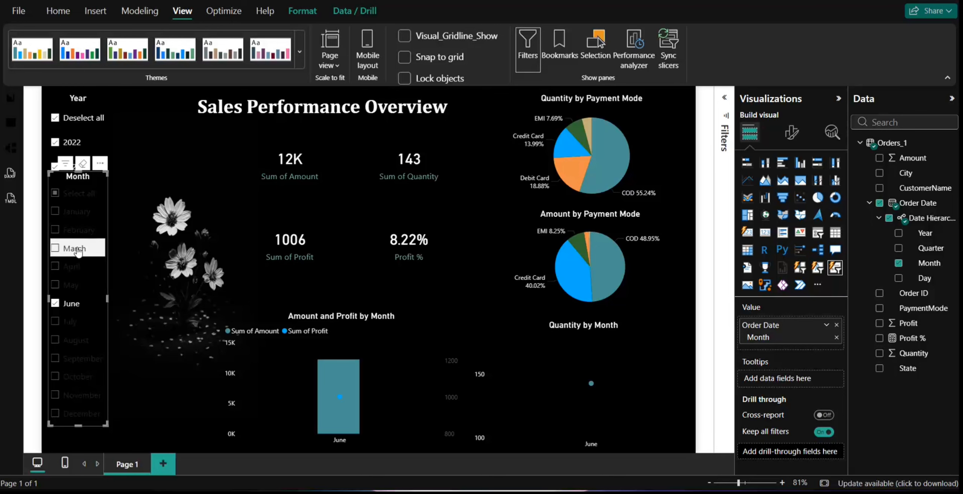
{"action": "key", "text": "ctrl+z"}
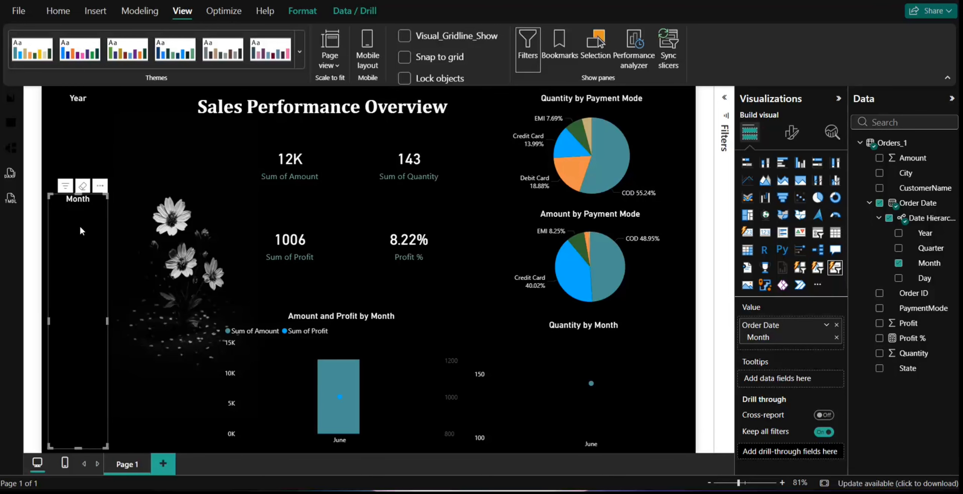
{"action": "left_click", "coordinate": [72, 270]}
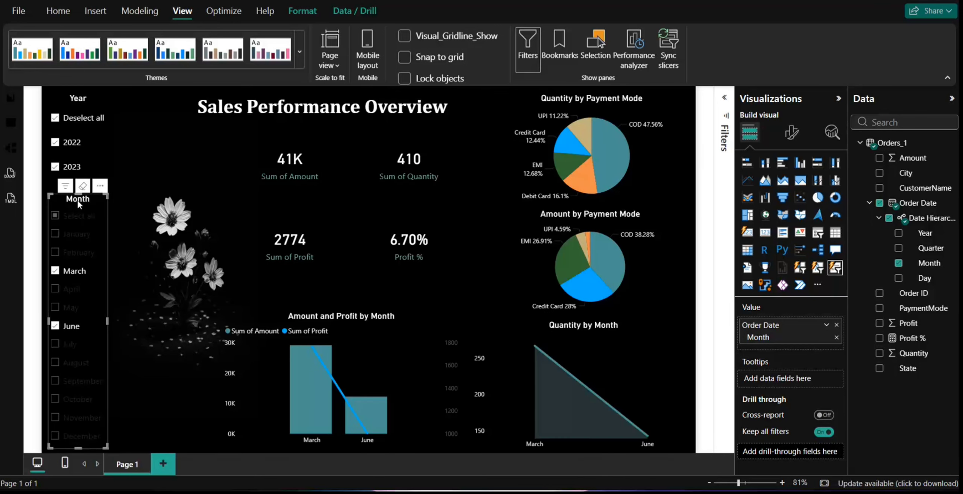
{"action": "left_click", "coordinate": [57, 216]}
{"action": "left_click", "coordinate": [148, 178]}
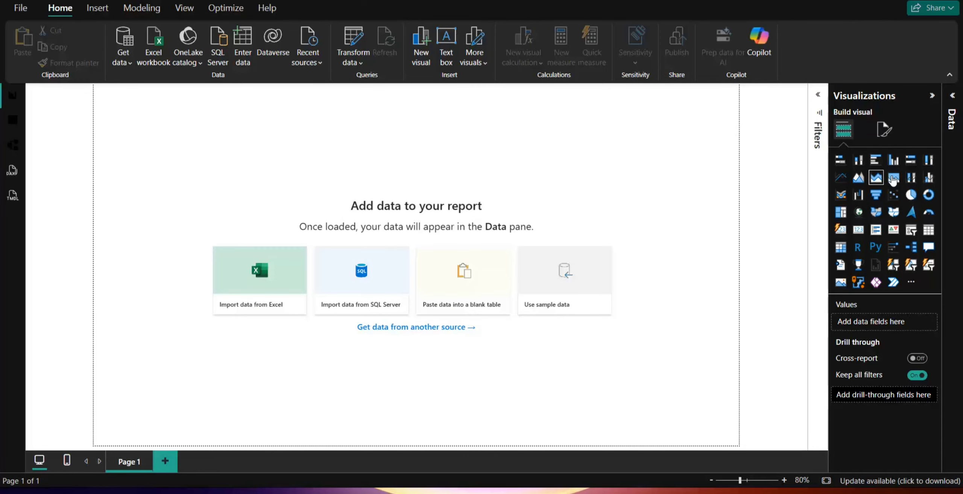
Set 1123.jpg from the Desktop as the canvas background image of the blank report page
{"action": "left_click", "coordinate": [887, 131]}
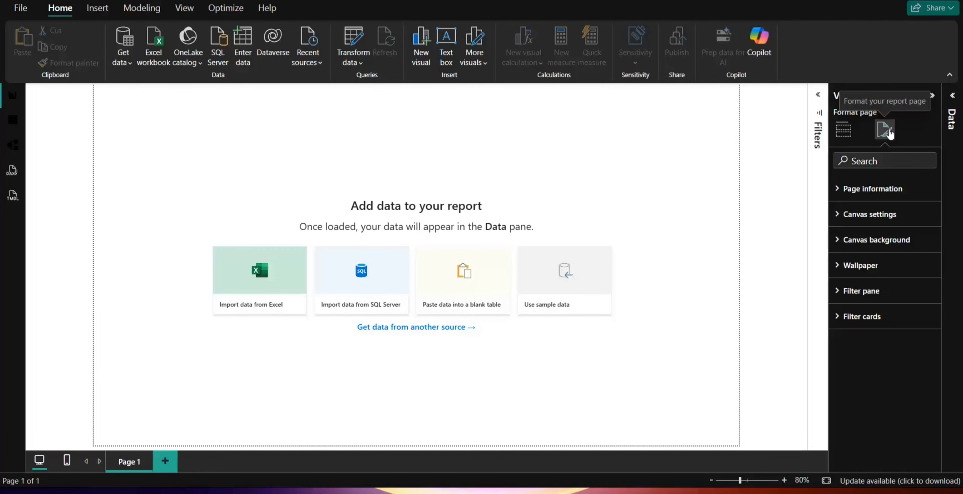
{"action": "left_click", "coordinate": [878, 249]}
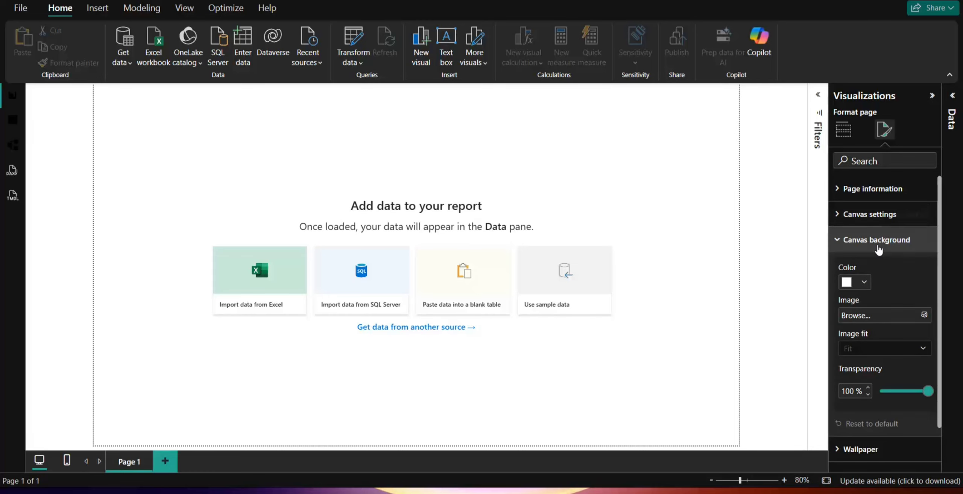
{"action": "left_click", "coordinate": [924, 315]}
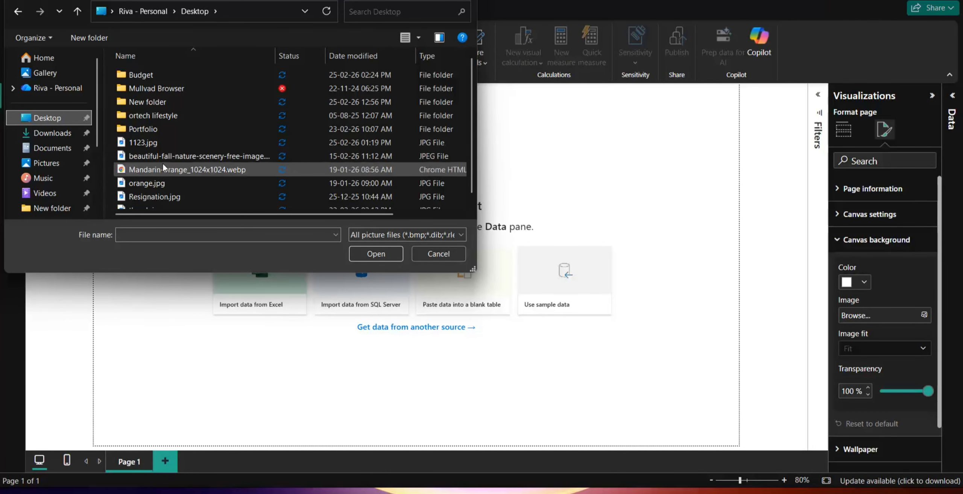
{"action": "scroll", "coordinate": [166, 170], "scroll_direction": "down", "scroll_amount": 1}
{"action": "left_click", "coordinate": [149, 134]}
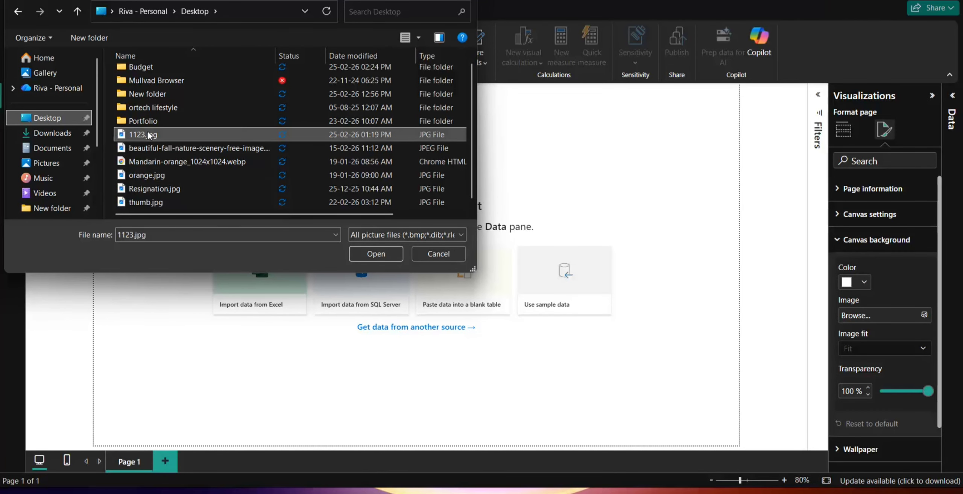
{"action": "left_click", "coordinate": [372, 256]}
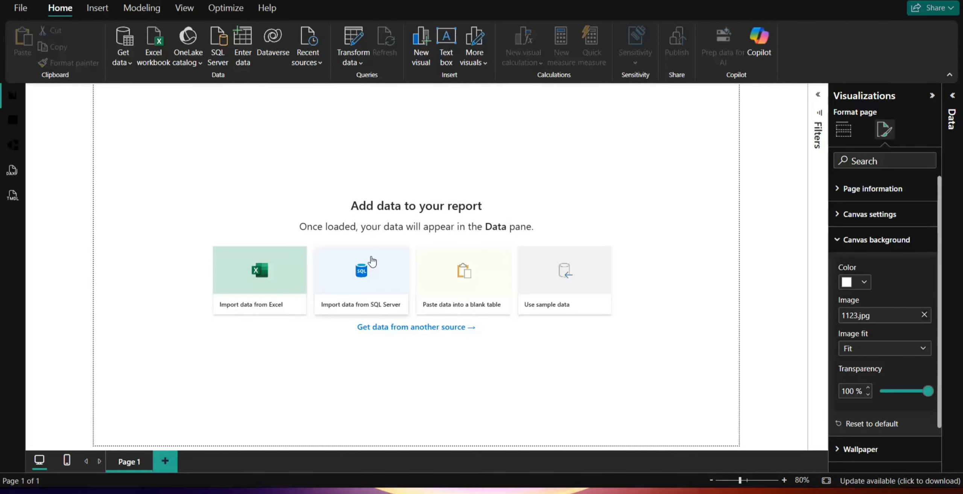
Set the canvas background transparency to 0% and its image fit to Stretch
{"action": "left_click_drag", "start_coordinate": [900, 395], "coordinate": [832, 399]}
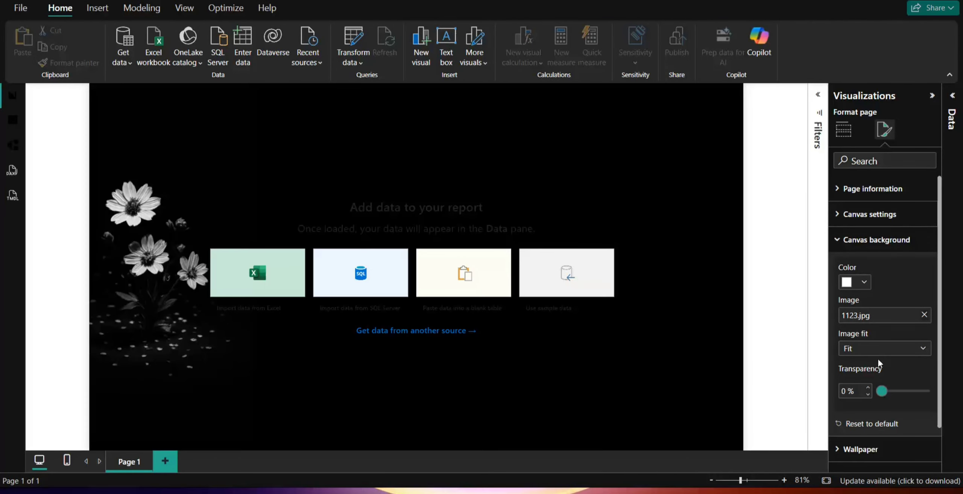
{"action": "left_click", "coordinate": [878, 356]}
{"action": "left_click", "coordinate": [869, 379]}
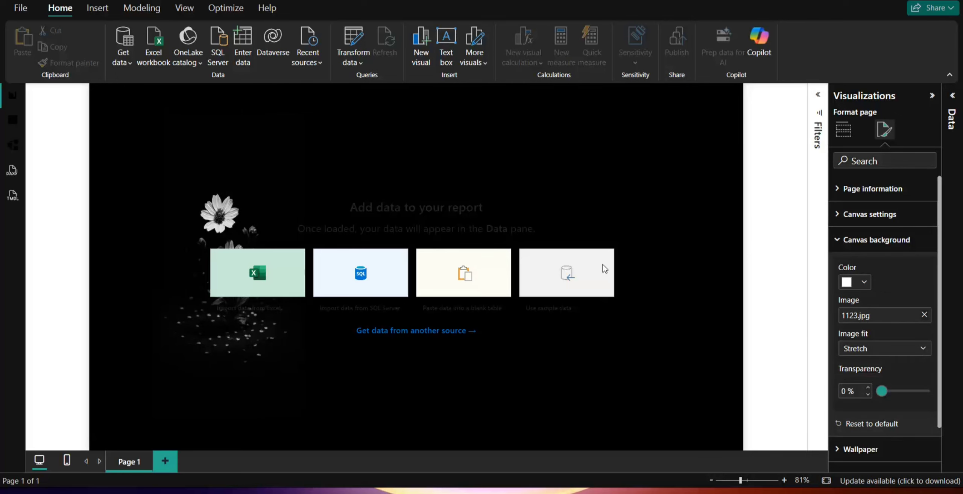
{"action": "left_click", "coordinate": [209, 124]}
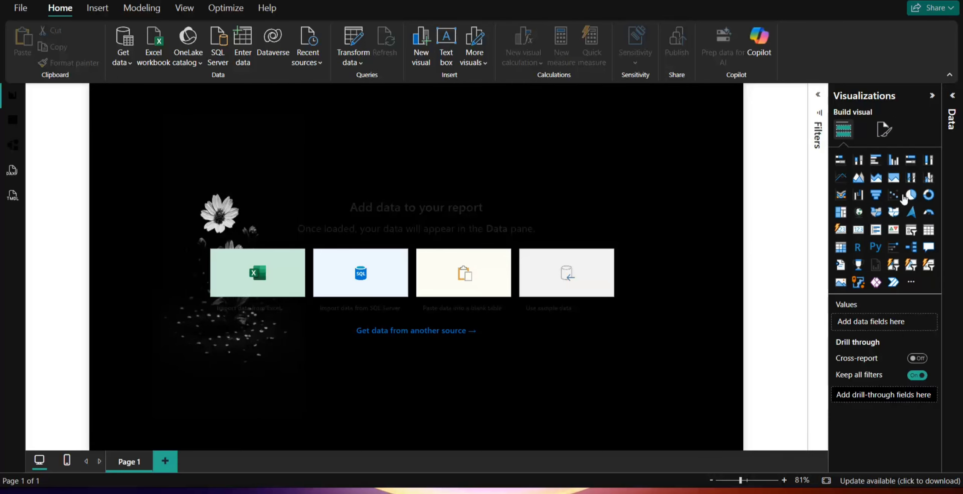
Open Orders.xlsx from the Downloads folder as the Excel data source
{"action": "left_click", "coordinate": [154, 55]}
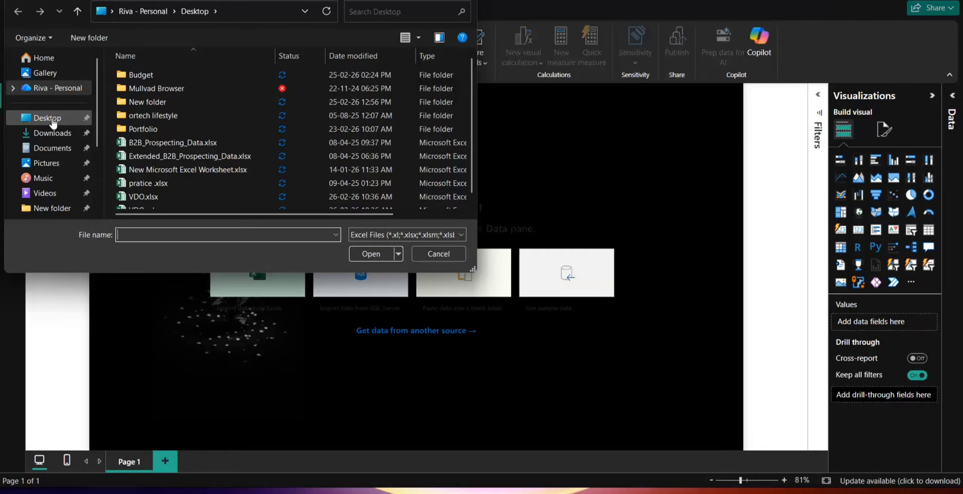
{"action": "left_click", "coordinate": [53, 136]}
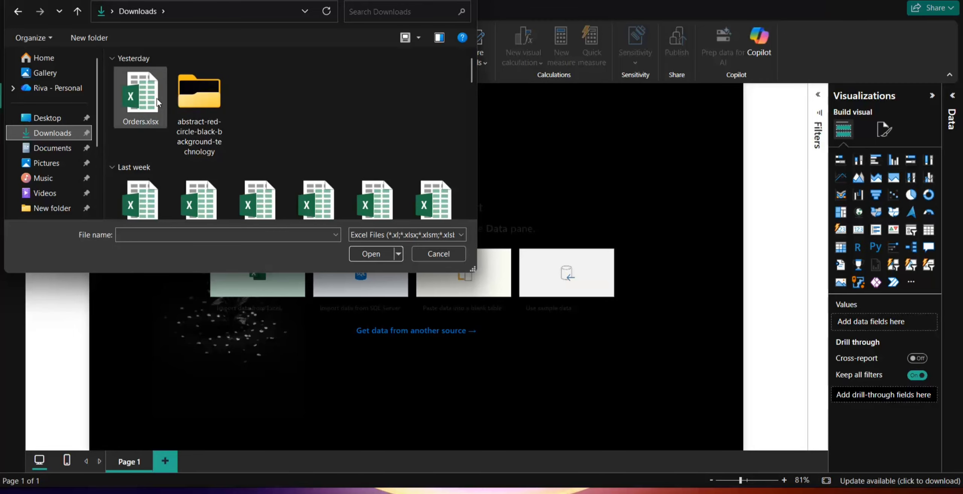
{"action": "left_click", "coordinate": [141, 98]}
{"action": "left_click", "coordinate": [371, 254]}
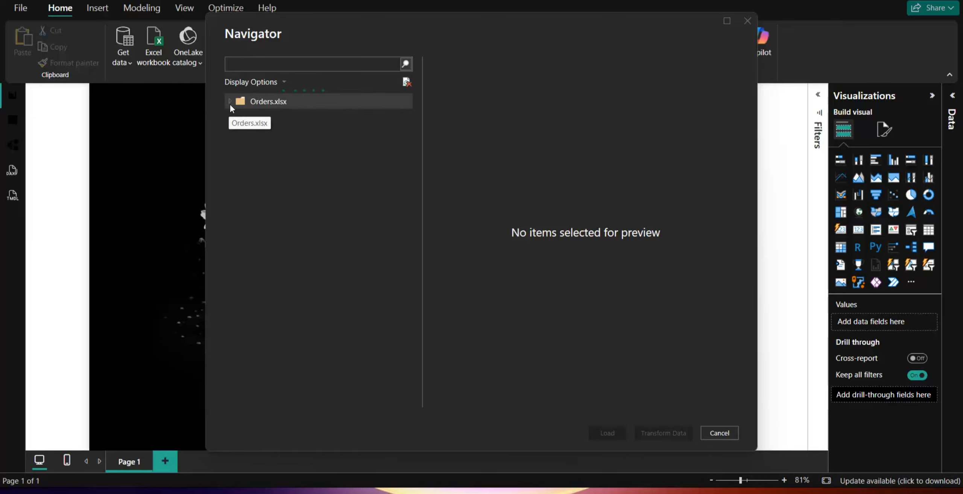
Choose the Orders_1 sheet of the workbook, preview its columns and open it for data transformation
{"action": "left_click", "coordinate": [230, 108]}
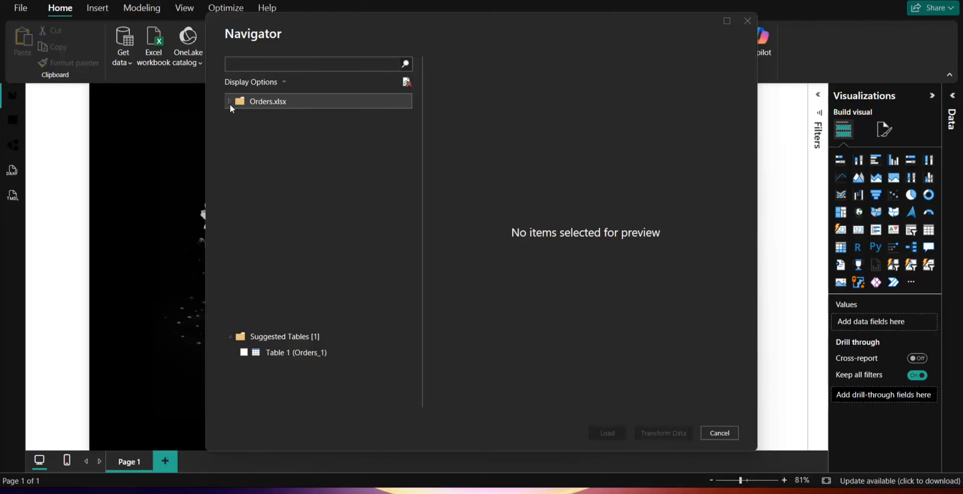
{"action": "left_click", "coordinate": [244, 352]}
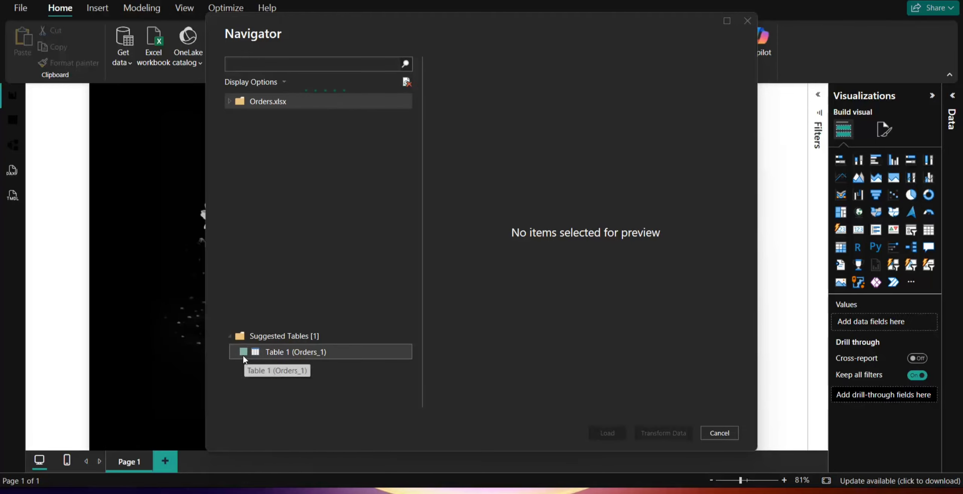
{"action": "left_click", "coordinate": [244, 352]}
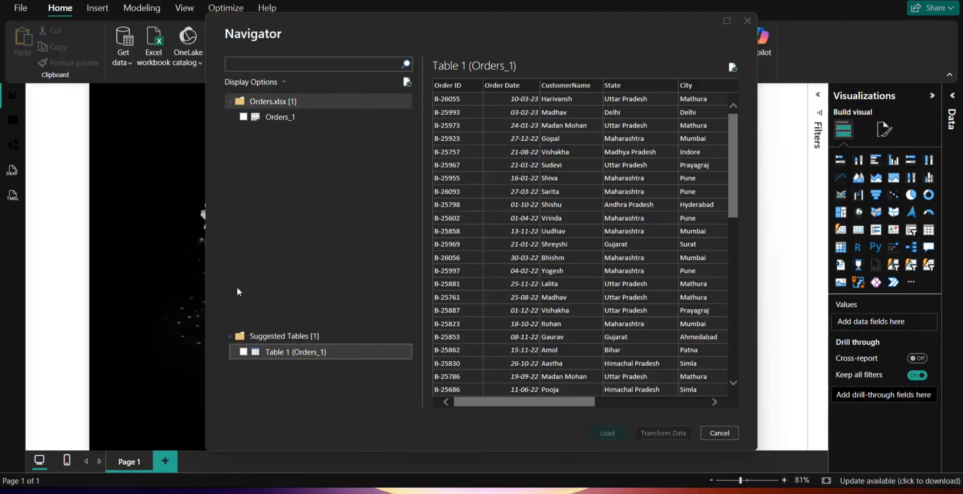
{"action": "left_click", "coordinate": [243, 116]}
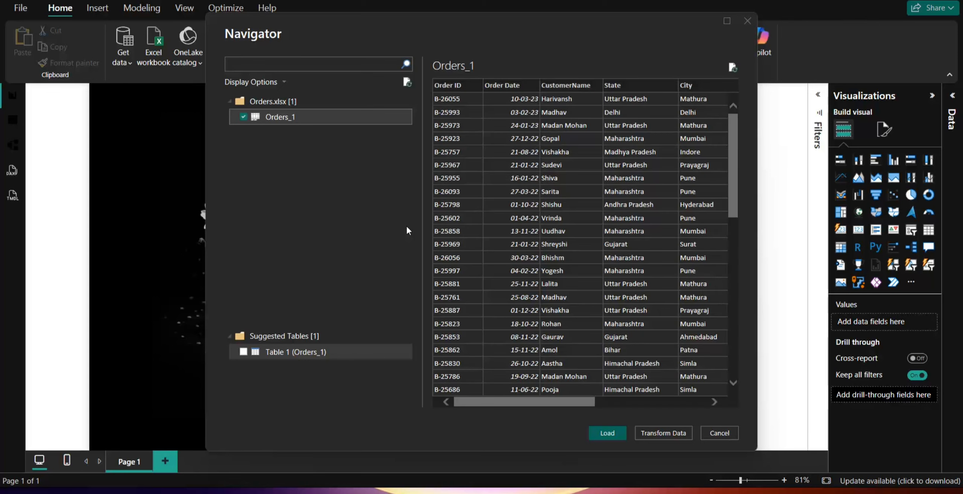
{"action": "left_click_drag", "start_coordinate": [558, 405], "coordinate": [460, 404]}
{"action": "left_click", "coordinate": [666, 433]}
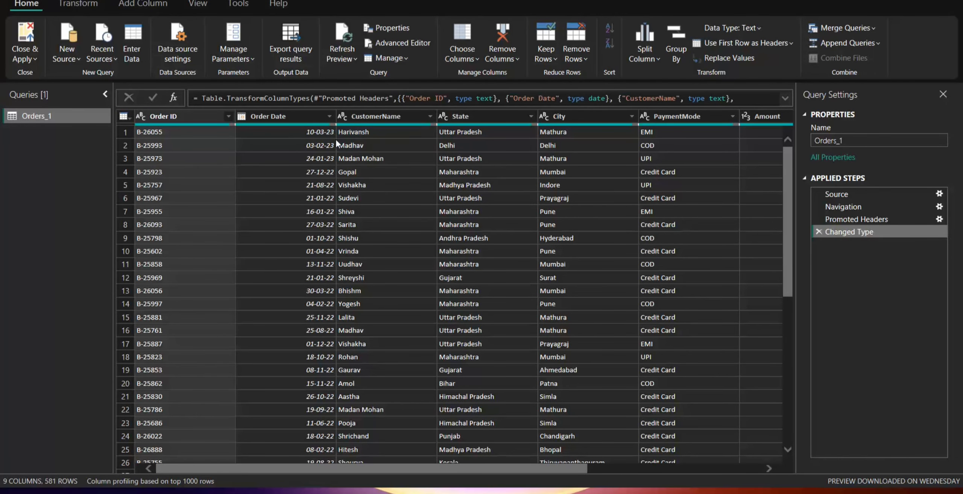
Filter the null values out of the Order Date column
{"action": "left_click", "coordinate": [330, 115]}
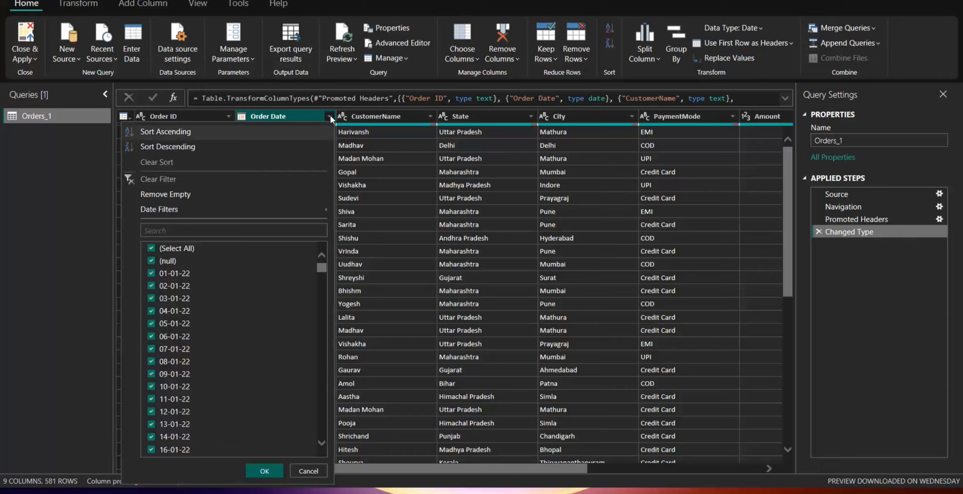
{"action": "left_click", "coordinate": [168, 260]}
{"action": "left_click", "coordinate": [265, 471]}
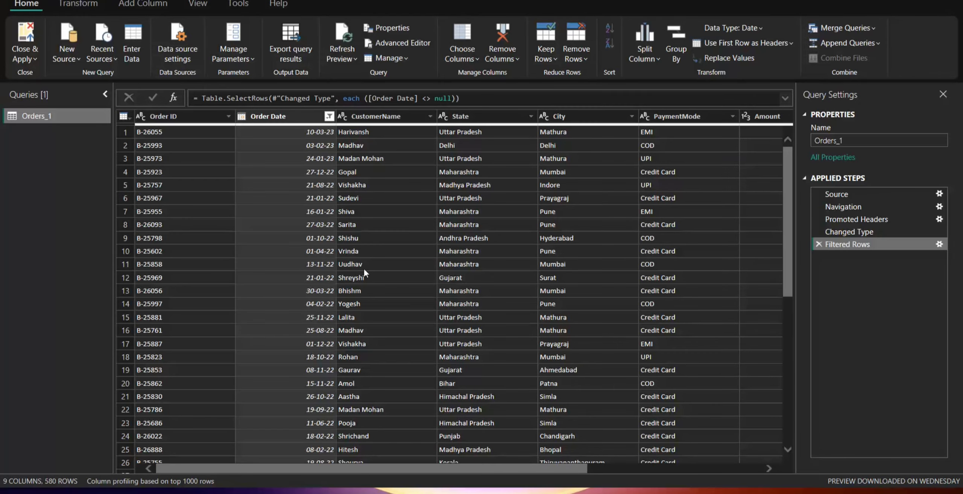
Remove the blank rows from the Orders_1 table and apply the Order Date filter with all dates selected
{"action": "left_click", "coordinate": [506, 60]}
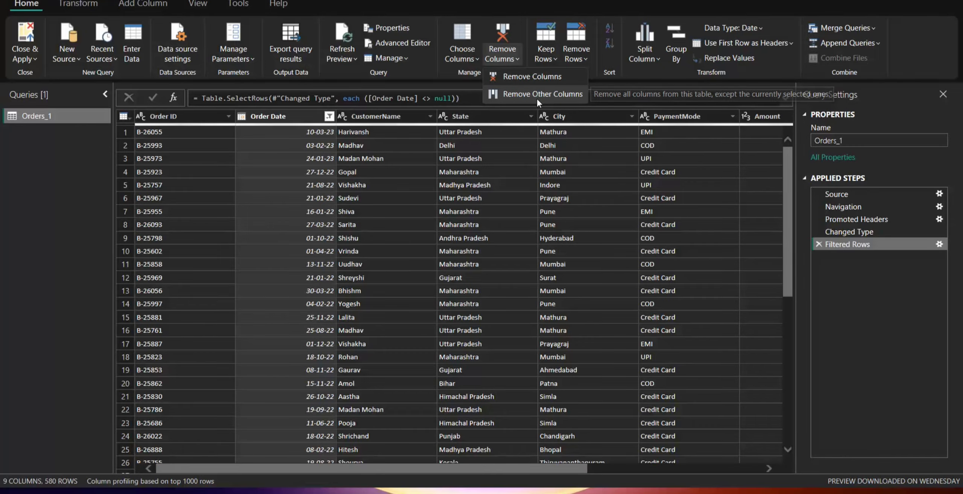
{"action": "left_click", "coordinate": [576, 57]}
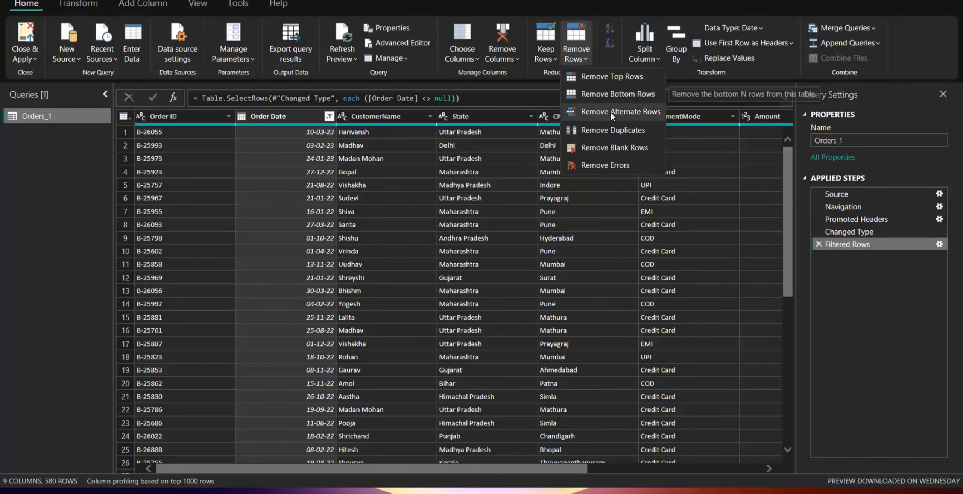
{"action": "left_click", "coordinate": [621, 148]}
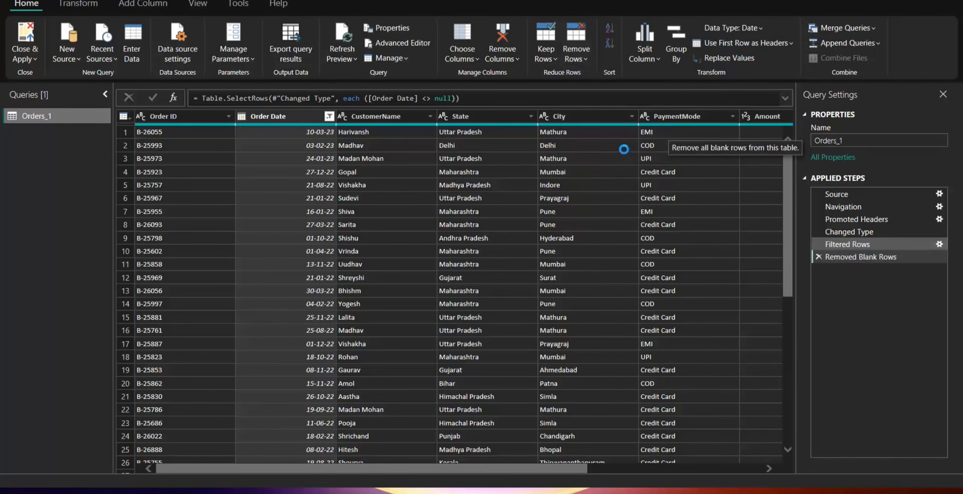
{"action": "left_click", "coordinate": [329, 118]}
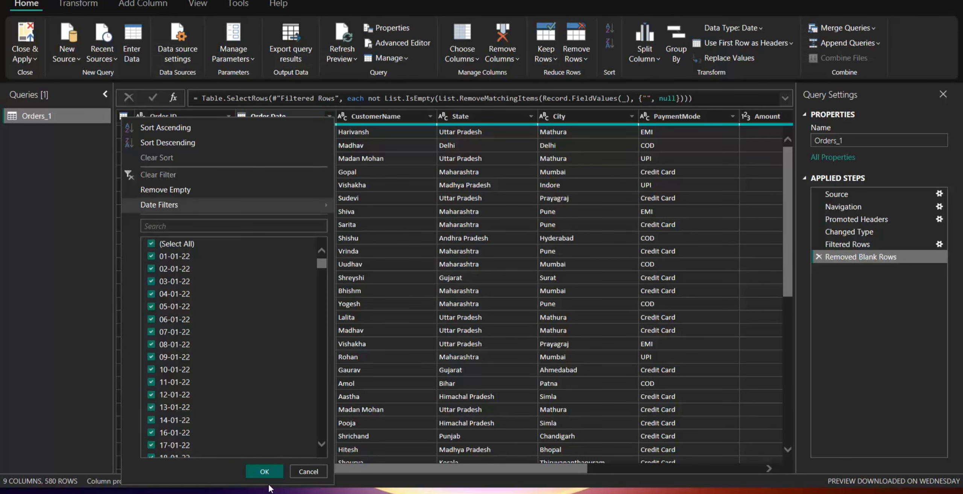
{"action": "left_click", "coordinate": [264, 472]}
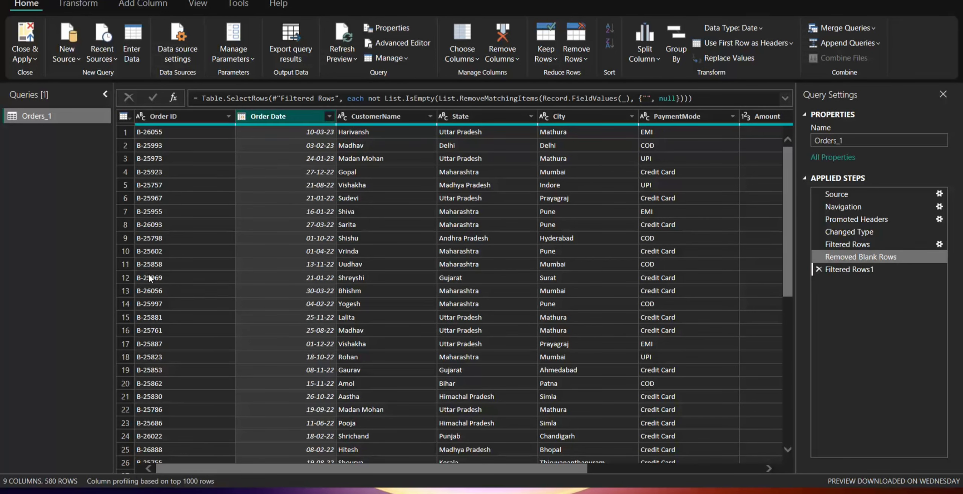
Apply the query changes to the report and expand the Orders_1 table to list its fields
{"action": "left_click", "coordinate": [26, 34]}
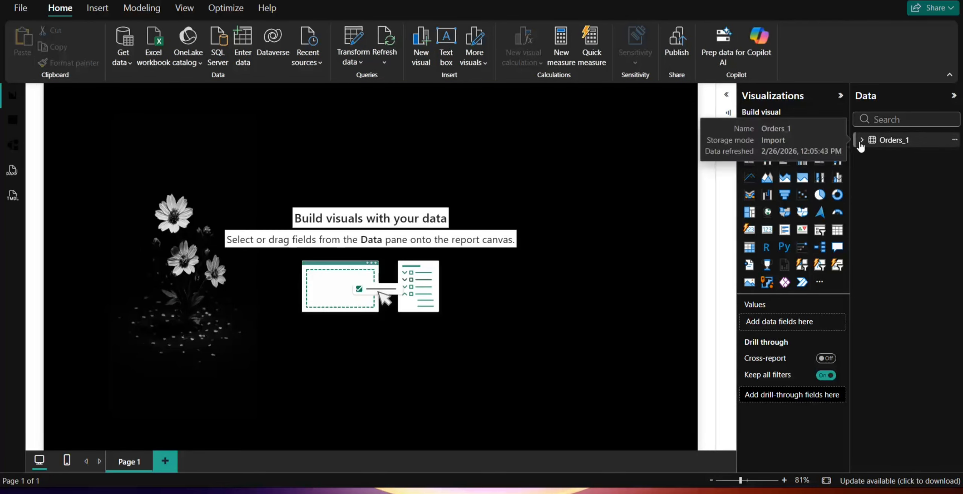
{"action": "left_click", "coordinate": [861, 143]}
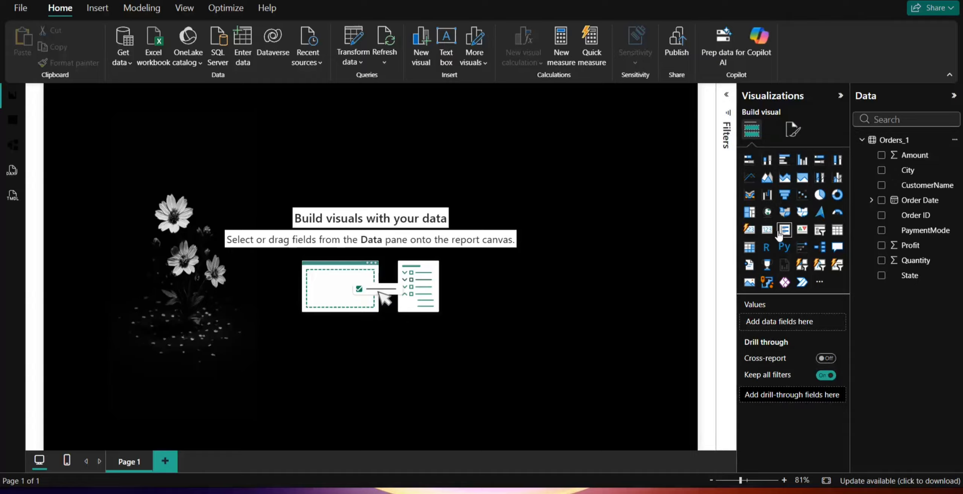
Add a card visual showing the sum of Amount and place it to the right of the flower image
{"action": "left_click", "coordinate": [767, 230]}
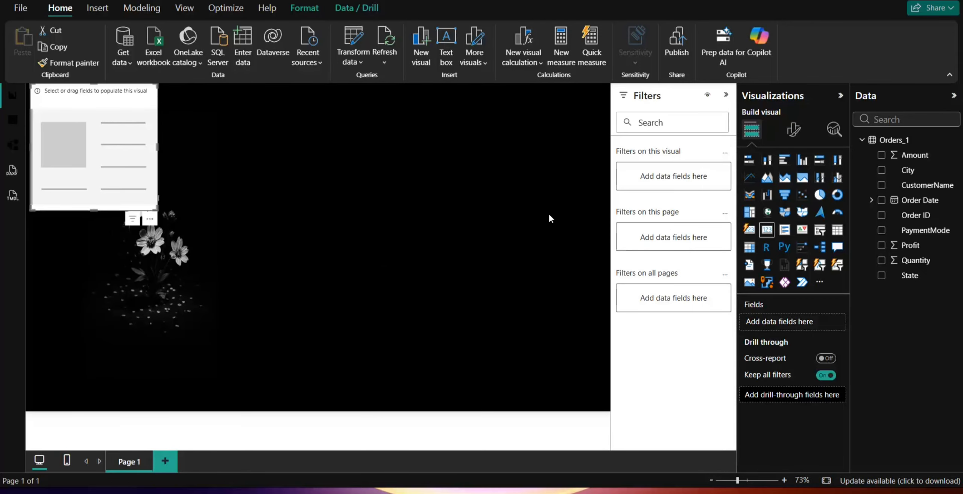
{"action": "left_click", "coordinate": [728, 97]}
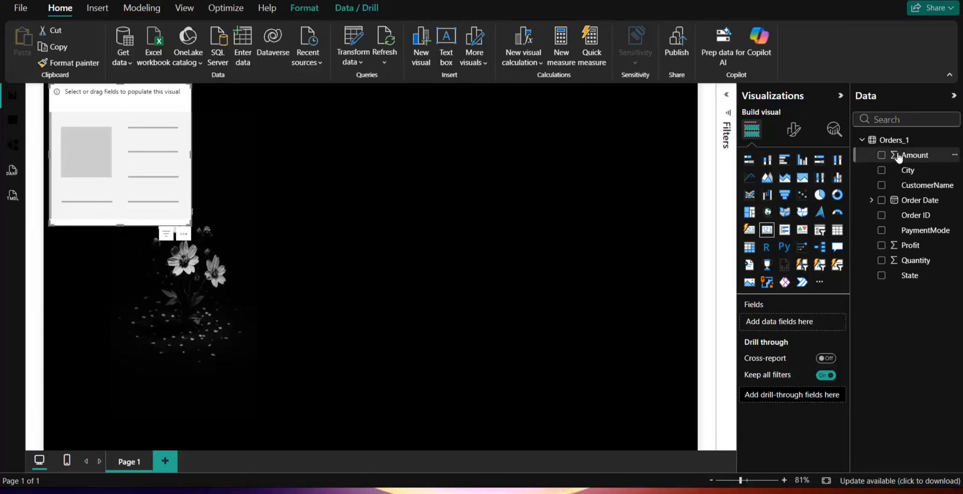
{"action": "left_click_drag", "start_coordinate": [911, 155], "coordinate": [146, 137]}
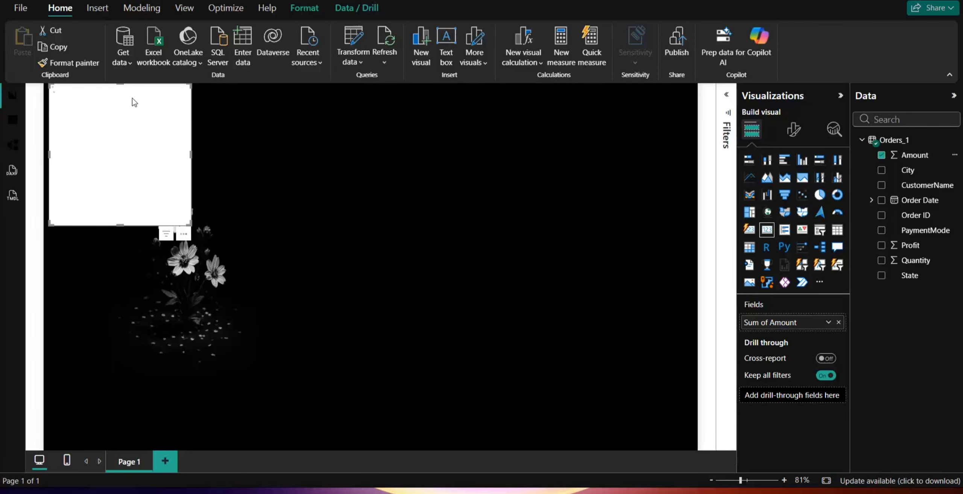
{"action": "left_click_drag", "start_coordinate": [129, 95], "coordinate": [318, 139]}
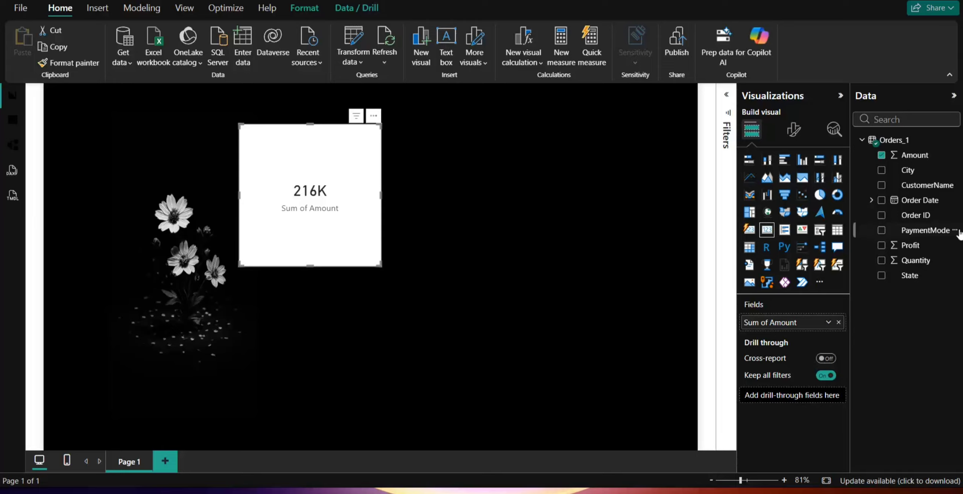
Turn off the background effect of the Amount card
{"action": "left_click", "coordinate": [793, 129]}
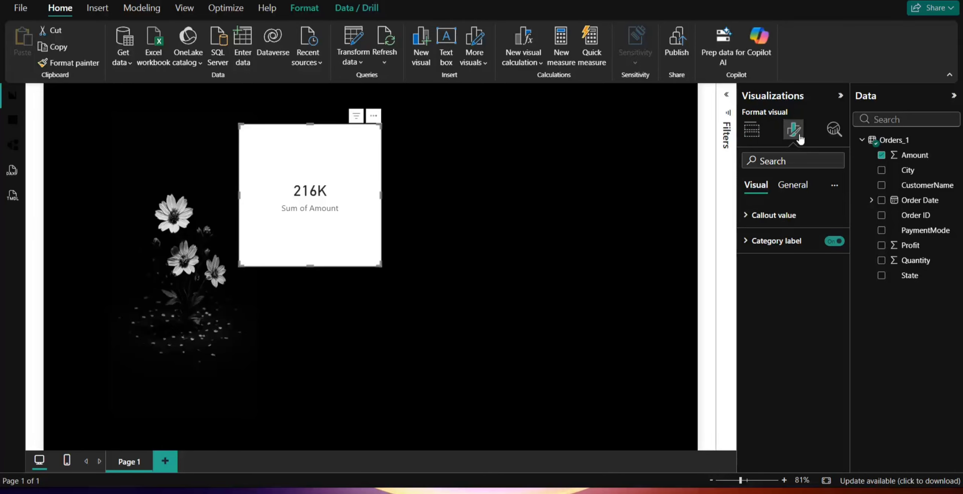
{"action": "left_click", "coordinate": [801, 185]}
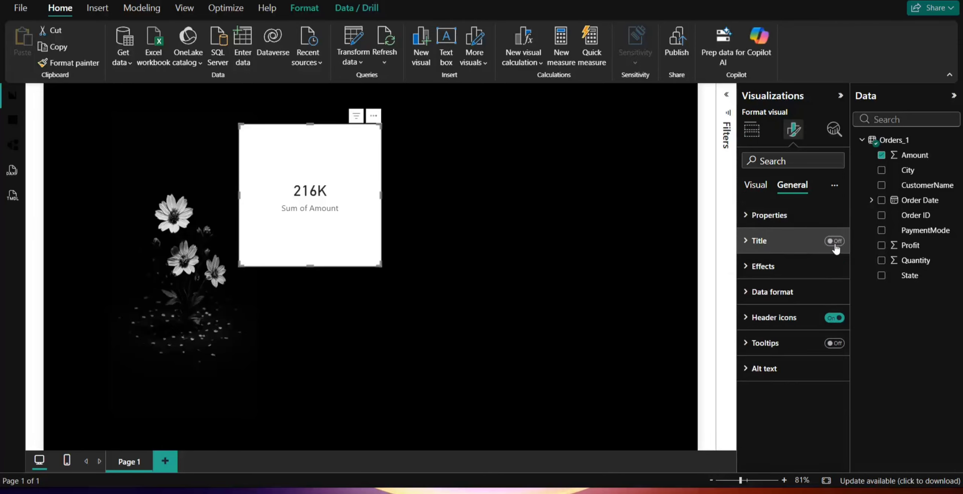
{"action": "left_click", "coordinate": [768, 271]}
{"action": "left_click", "coordinate": [827, 297]}
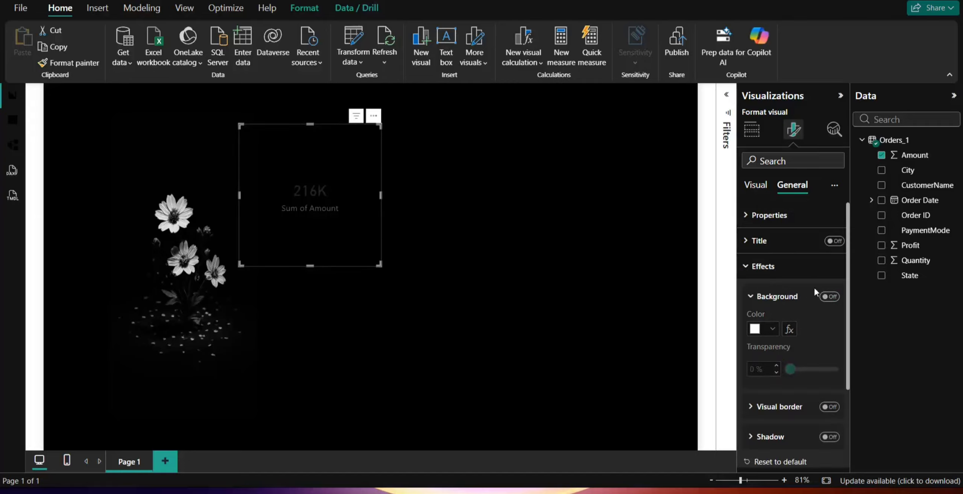
{"action": "left_click", "coordinate": [767, 266]}
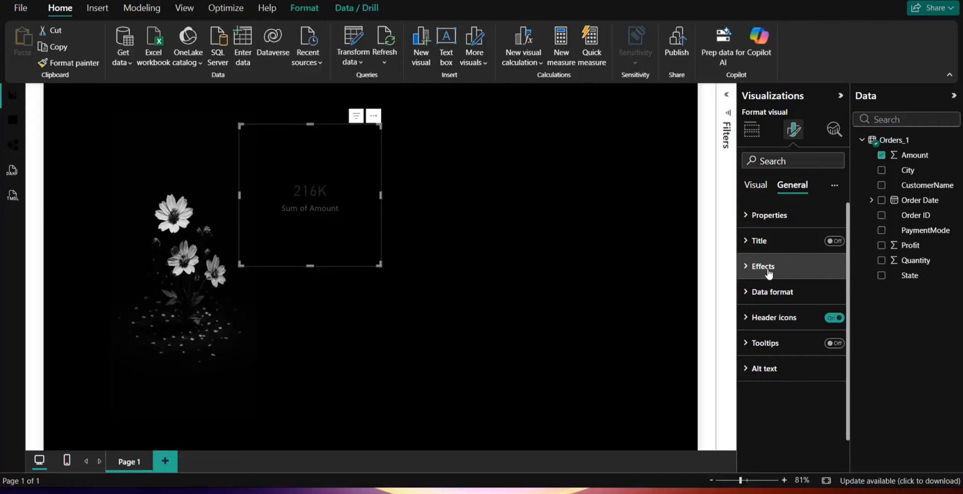
Set the Amount card's callout value and category label colors to white
{"action": "left_click", "coordinate": [758, 192]}
{"action": "left_click", "coordinate": [772, 217]}
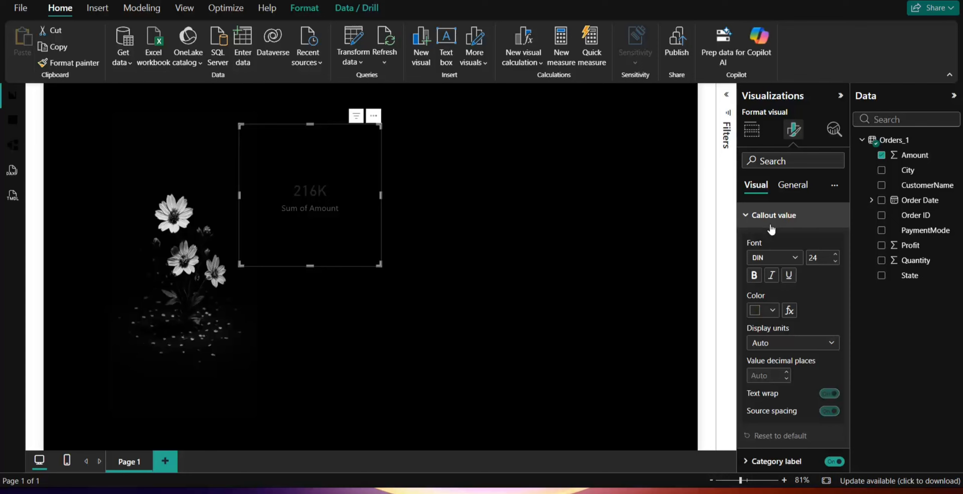
{"action": "left_click", "coordinate": [772, 311]}
{"action": "left_click", "coordinate": [762, 112]}
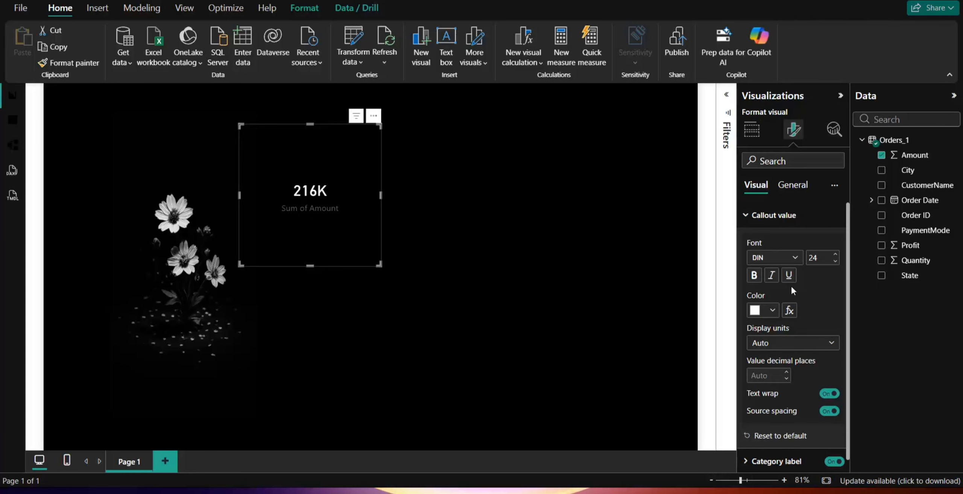
{"action": "left_click", "coordinate": [775, 216]}
{"action": "left_click", "coordinate": [774, 243]}
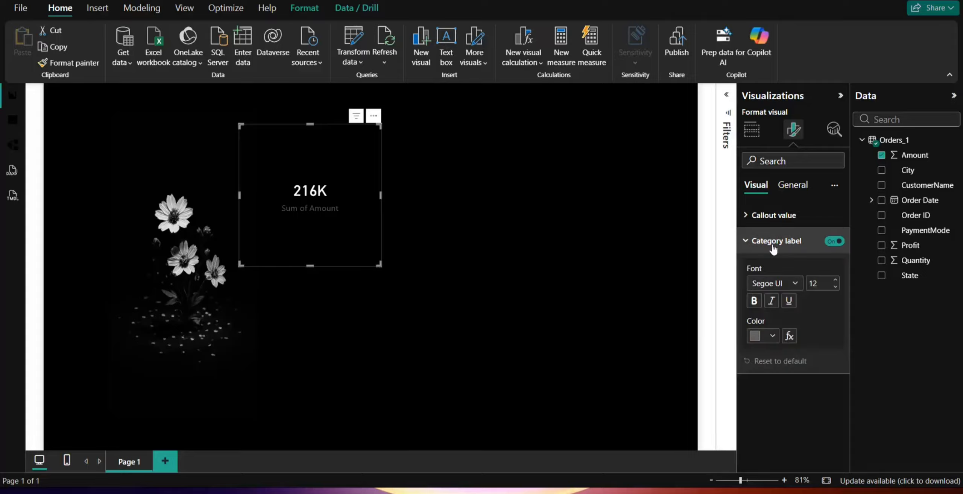
{"action": "left_click", "coordinate": [773, 336]}
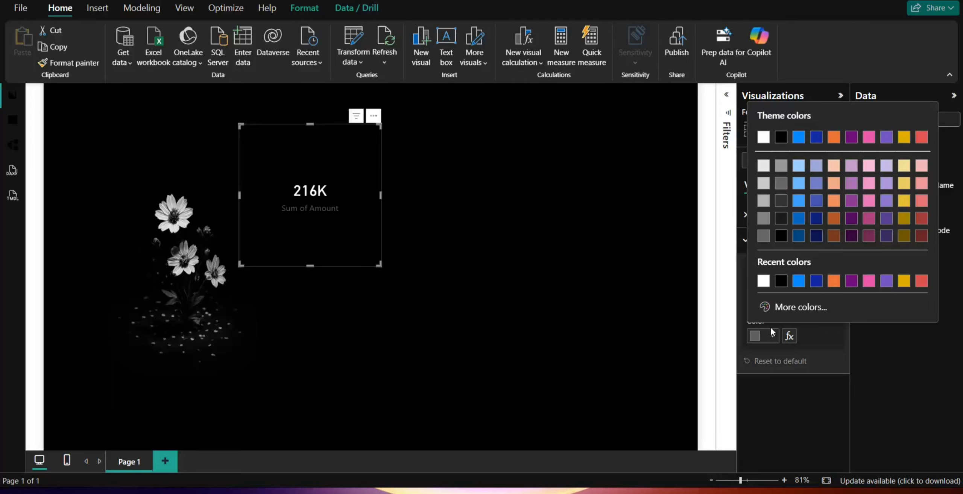
{"action": "left_click", "coordinate": [764, 140]}
{"action": "left_click", "coordinate": [775, 241]}
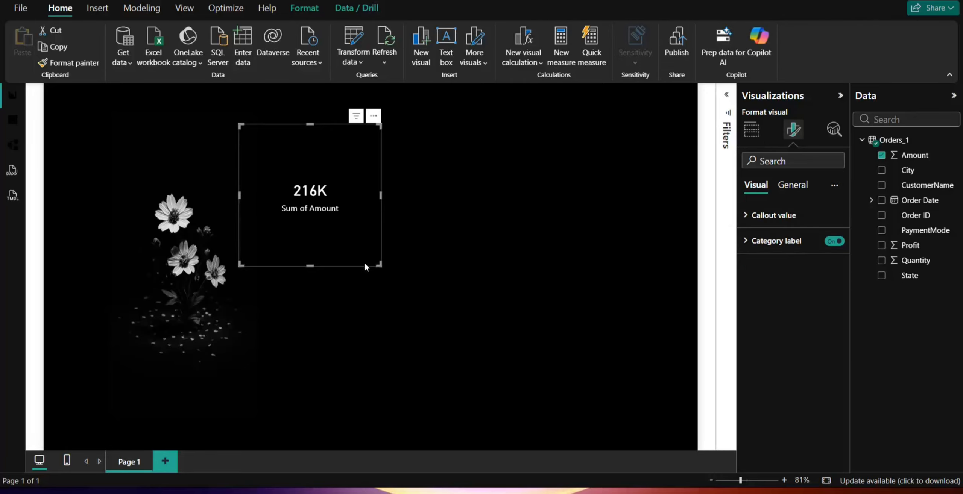
Shrink the Amount card to a compact size and move it slightly down and to the right
{"action": "left_click_drag", "start_coordinate": [379, 264], "coordinate": [343, 195]}
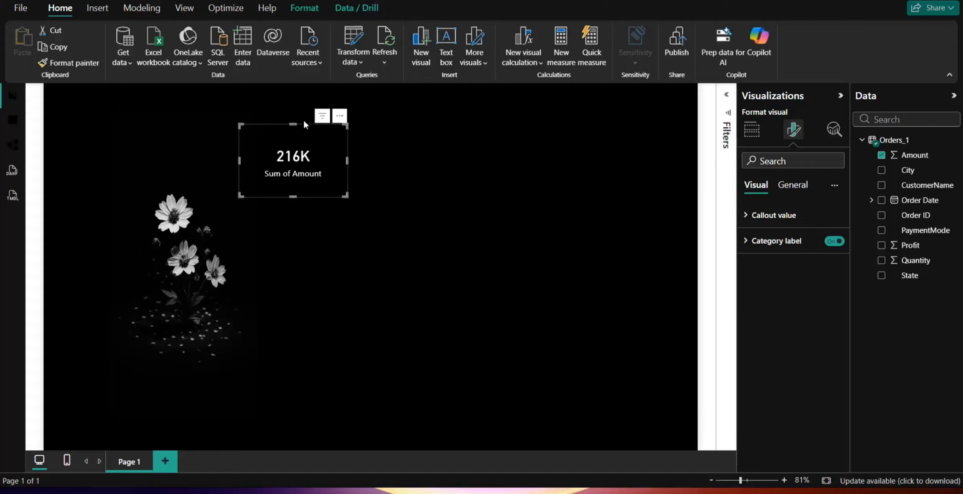
{"action": "left_click_drag", "start_coordinate": [304, 119], "coordinate": [330, 152]}
{"action": "left_click", "coordinate": [483, 215]}
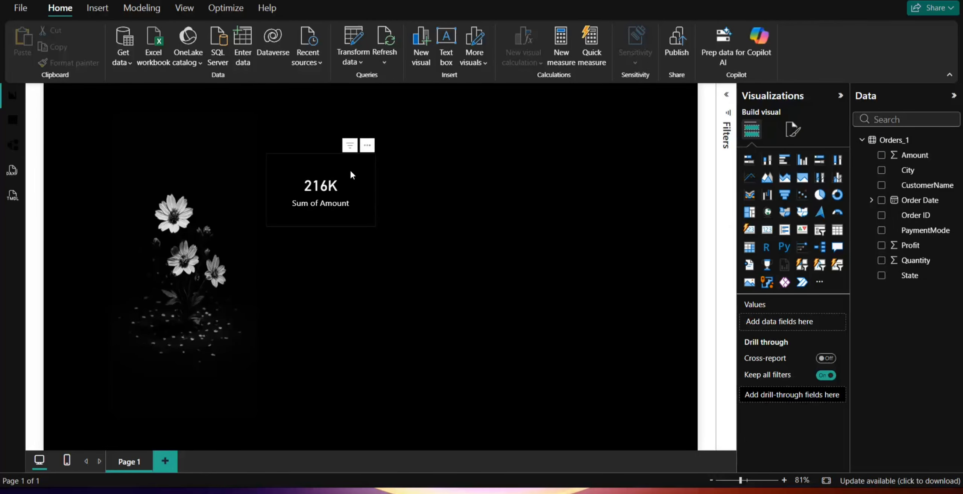
Duplicate the Amount card, place the copy beside it and replace its field with Quantity
{"action": "left_click", "coordinate": [325, 154]}
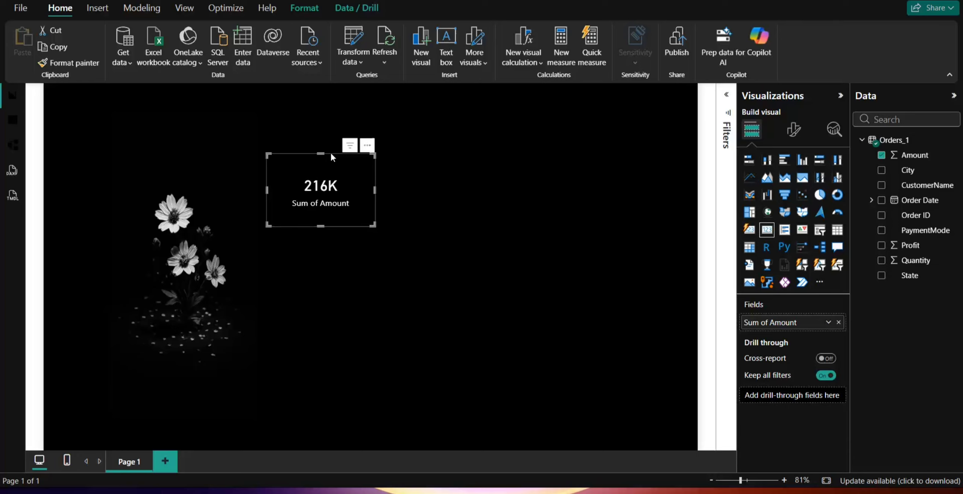
{"action": "key", "text": "ctrl+c"}
{"action": "key", "text": "ctrl+v"}
{"action": "left_click_drag", "start_coordinate": [347, 160], "coordinate": [458, 155]}
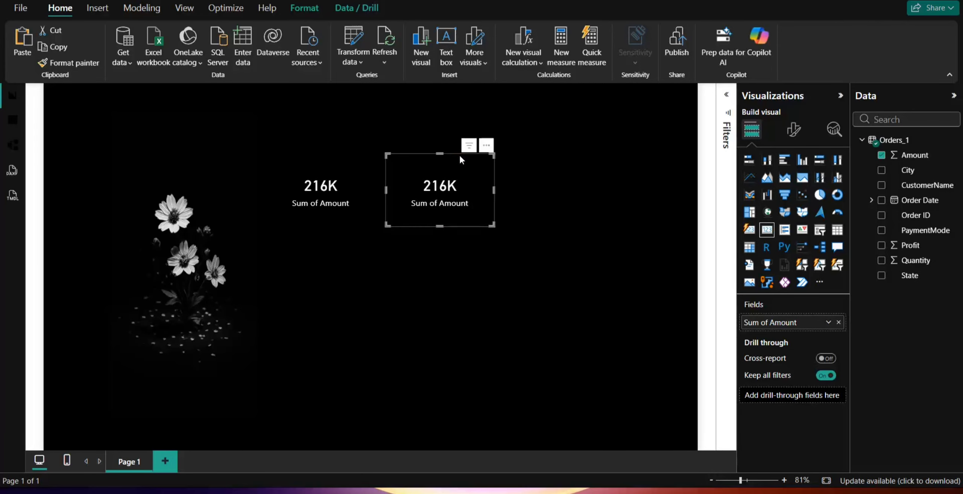
{"action": "left_click", "coordinate": [882, 155]}
{"action": "left_click_drag", "start_coordinate": [908, 263], "coordinate": [785, 326]}
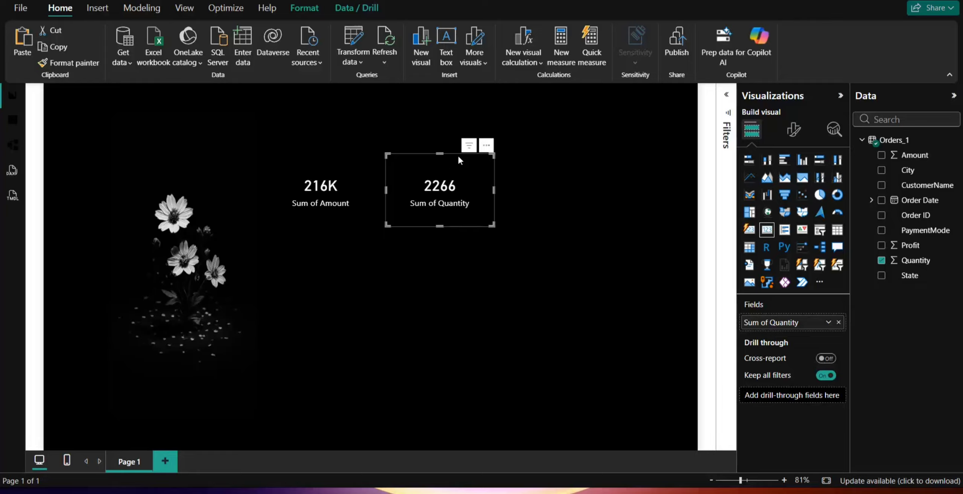
Place another card copy below the Amount card and replace its Quantity field with Profit
{"action": "left_click_drag", "start_coordinate": [457, 155], "coordinate": [340, 236]}
{"action": "left_click", "coordinate": [882, 260]}
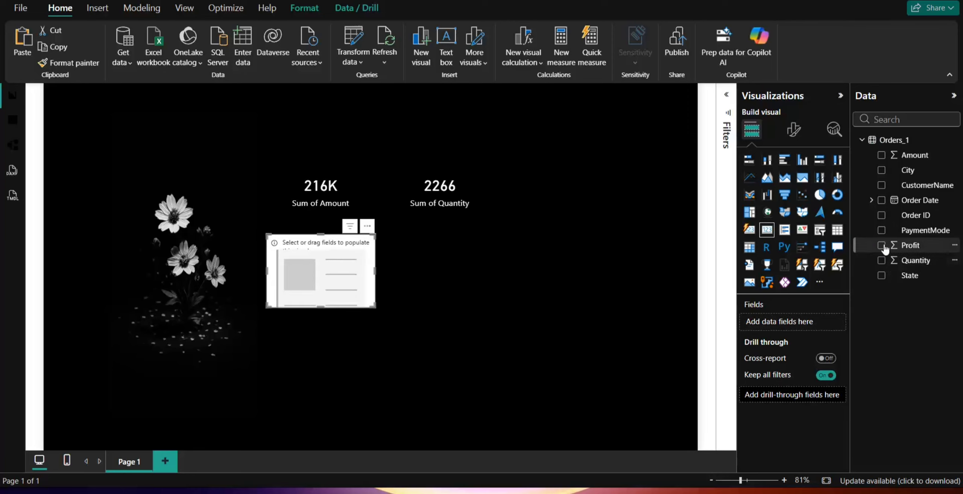
{"action": "left_click_drag", "start_coordinate": [884, 248], "coordinate": [764, 330]}
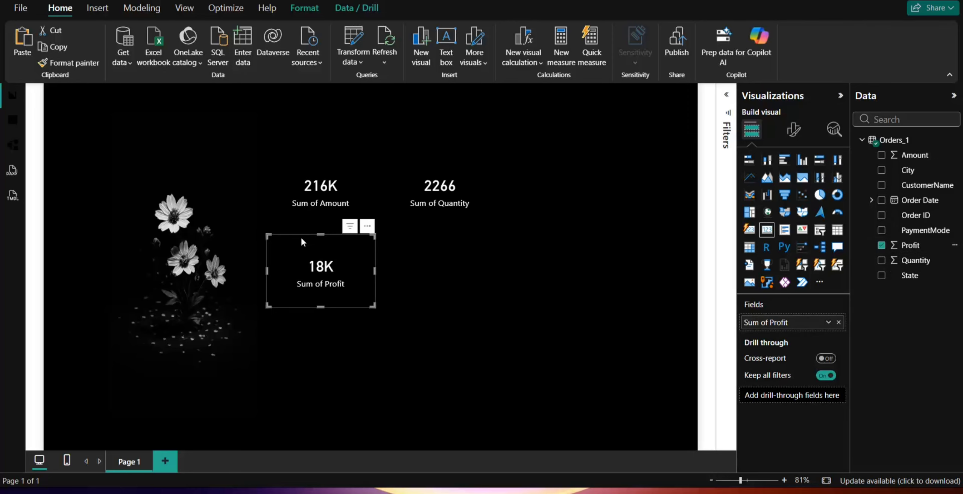
Duplicate the Profit card and place the copy beside it, below the Quantity card
{"action": "key", "text": "ctrl+c"}
{"action": "key", "text": "ctrl+v"}
{"action": "left_click_drag", "start_coordinate": [301, 236], "coordinate": [418, 237]}
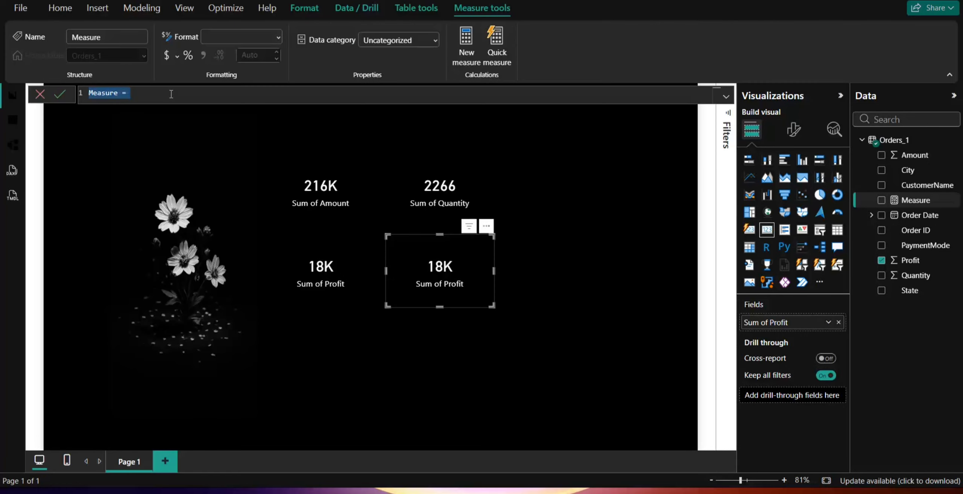
Name the new measure Profit % and start its DIVIDE formula with the sum of Orders_1[Profit] as the numerator
{"action": "type", "text": "Profit"}
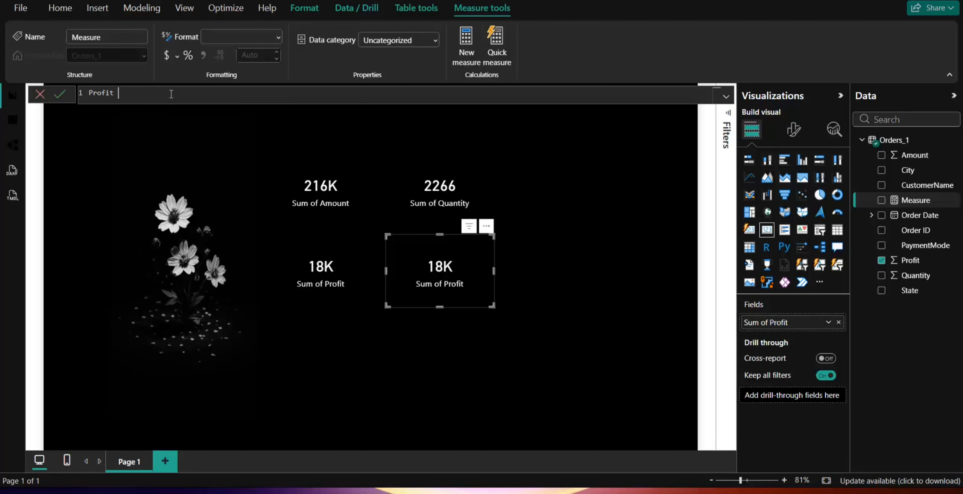
{"action": "type", "text": " % = DIVIDE("}
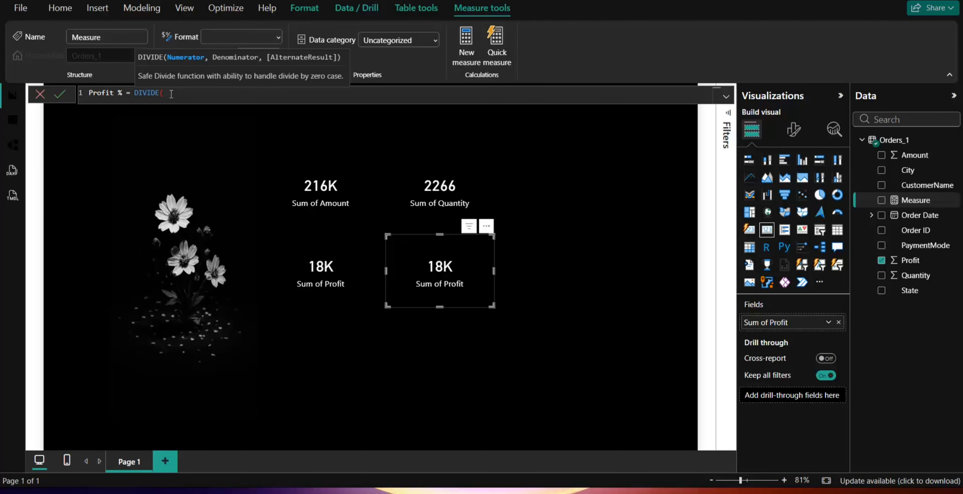
{"action": "type", "text": "SUM("}
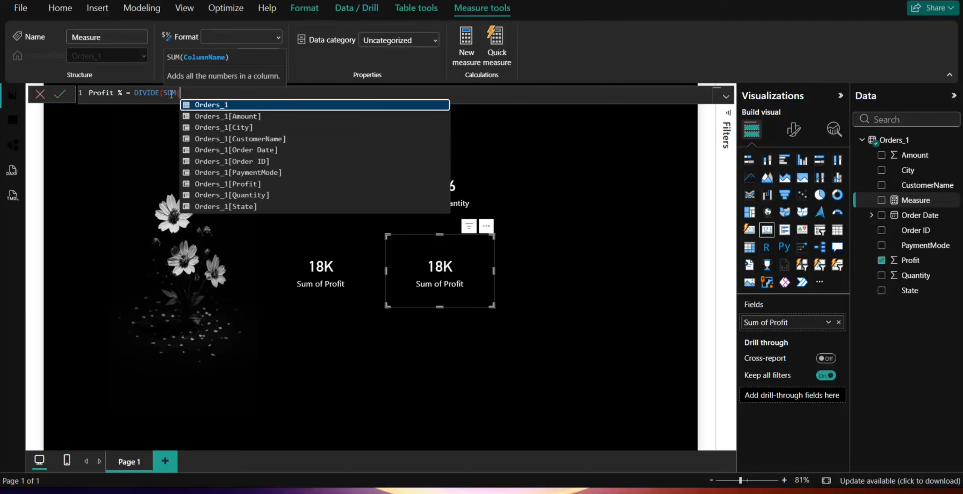
{"action": "key", "text": "Down"}
{"action": "key", "text": "Down"}
{"action": "key", "text": "Down"}
{"action": "key", "text": "Down"}
{"action": "key", "text": "Down"}
{"action": "key", "text": "Down"}
{"action": "key", "text": "Down"}
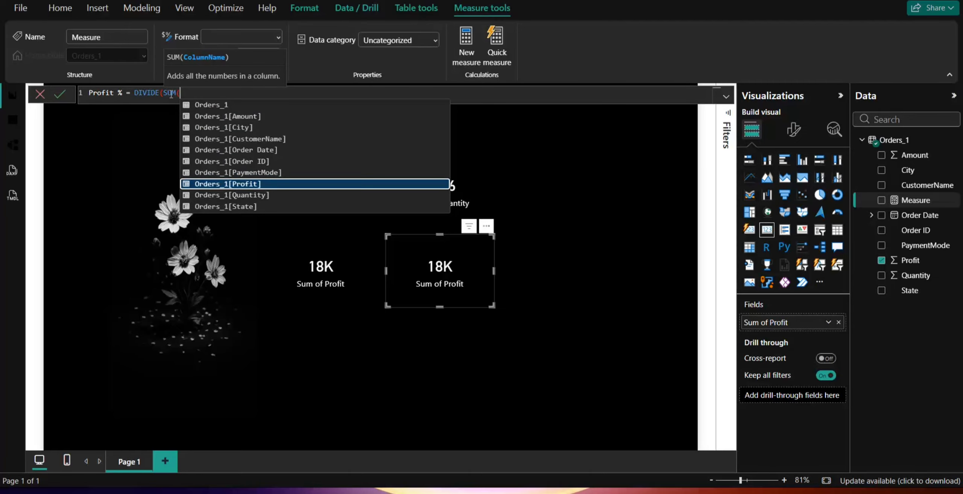
{"action": "key", "text": "Tab"}
Complete the Profit % formula with SUM(Orders_1[Amount]) as the denominator, commit the measure and close the formula editor
{"action": "type", "text": "),sum"}
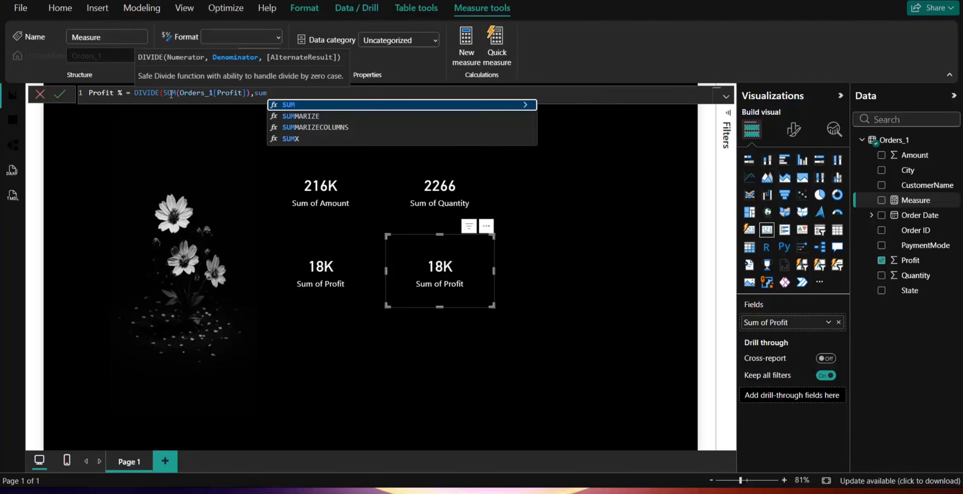
{"action": "key", "text": "Tab"}
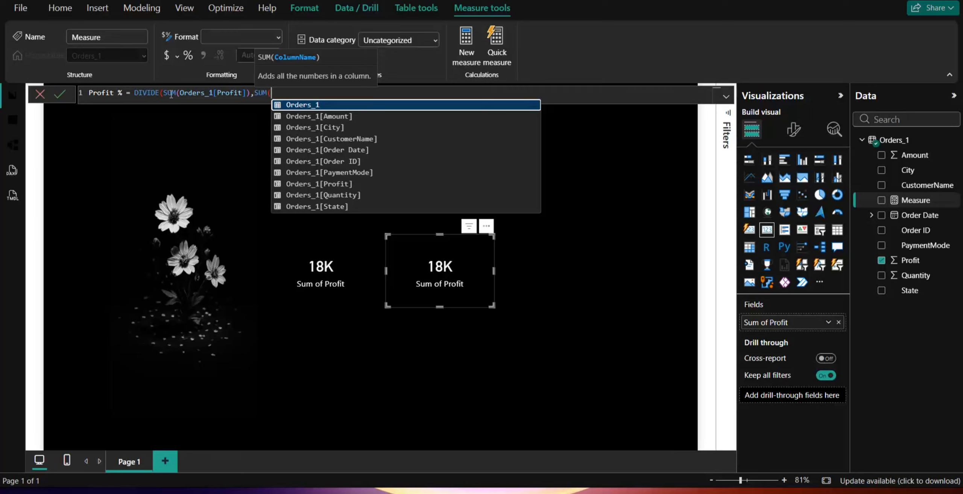
{"action": "key", "text": "Down"}
{"action": "key", "text": "Down"}
{"action": "key", "text": "Up"}
{"action": "key", "text": "Tab"}
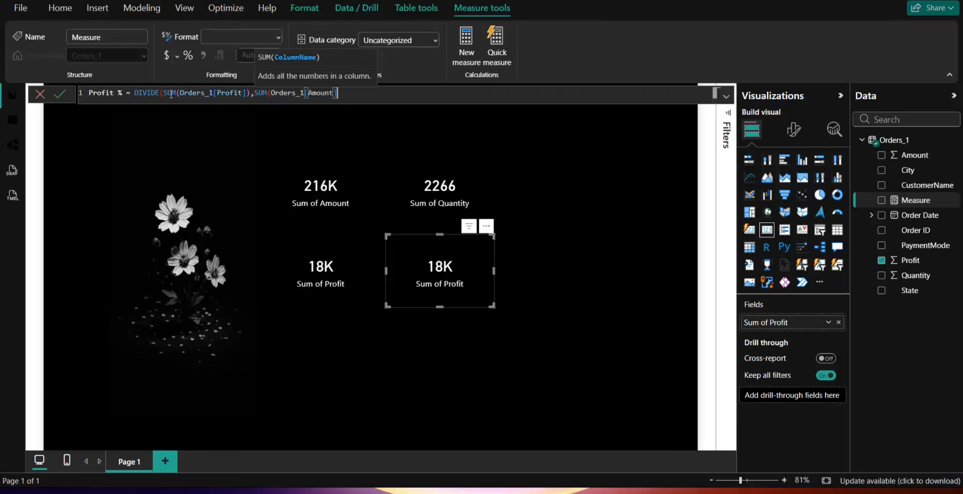
{"action": "type", "text": ")"}
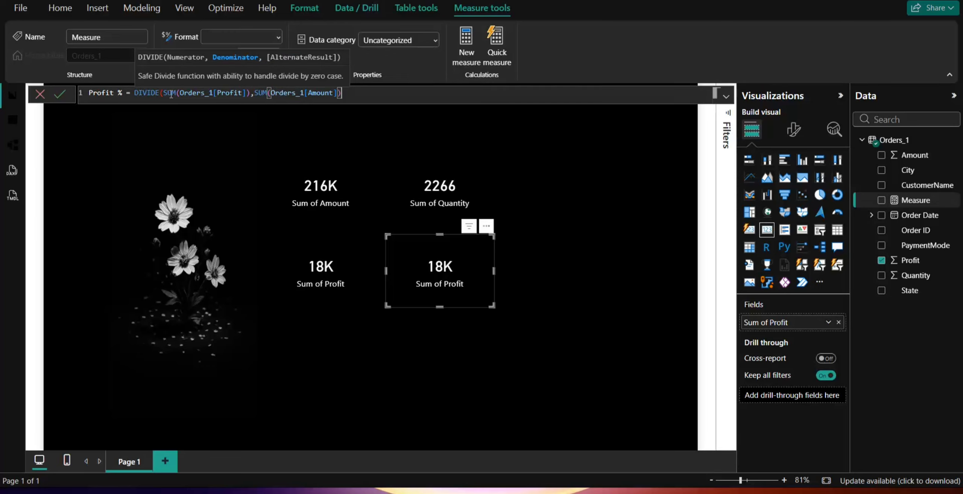
{"action": "left_click", "coordinate": [59, 94]}
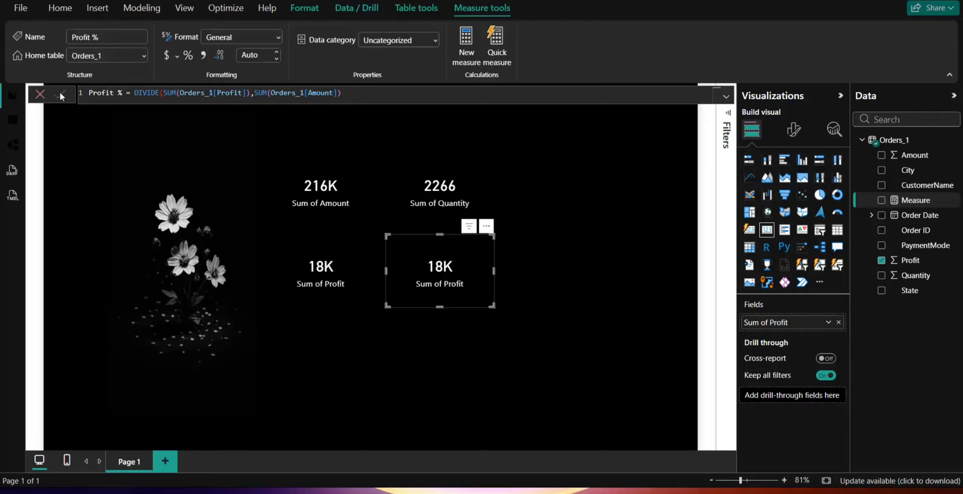
{"action": "left_click", "coordinate": [35, 95]}
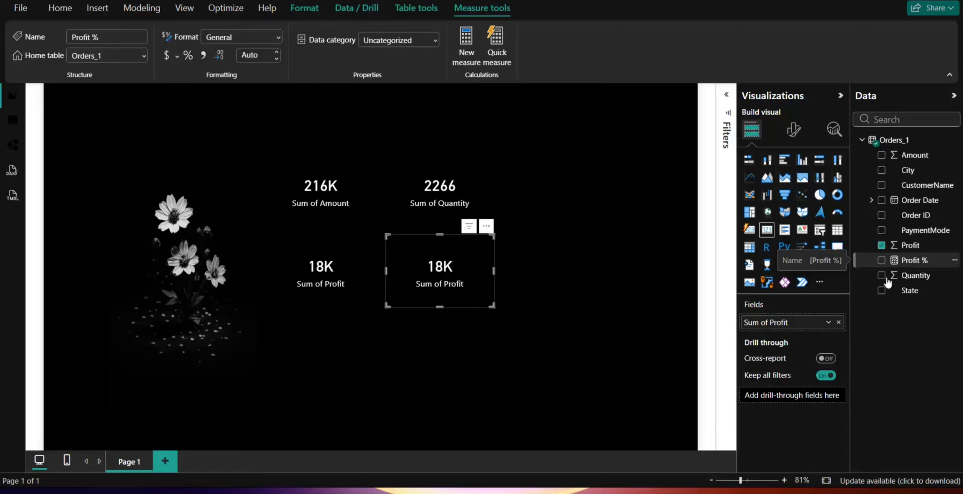
Replace the duplicated card's Profit field with the Profit % measure and format the measure as a percentage
{"action": "left_click", "coordinate": [838, 322]}
{"action": "left_click_drag", "start_coordinate": [908, 264], "coordinate": [756, 322]}
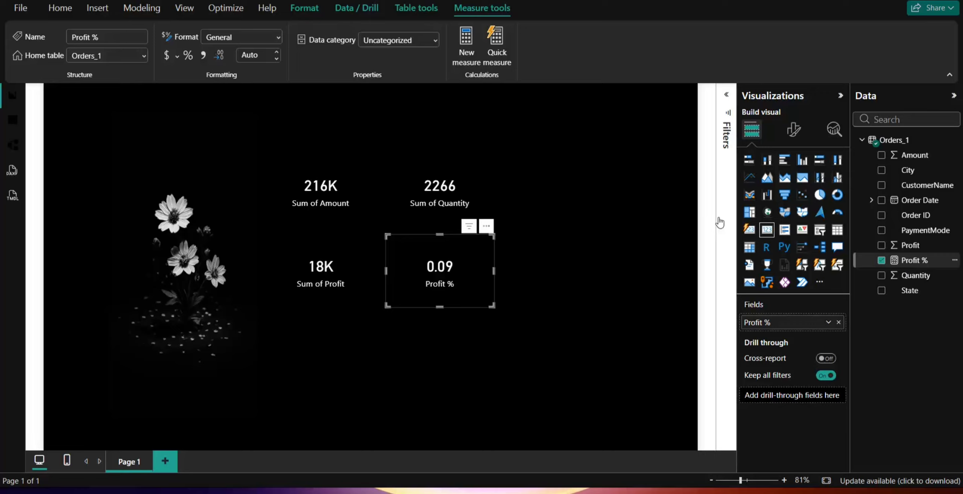
{"action": "left_click", "coordinate": [188, 56]}
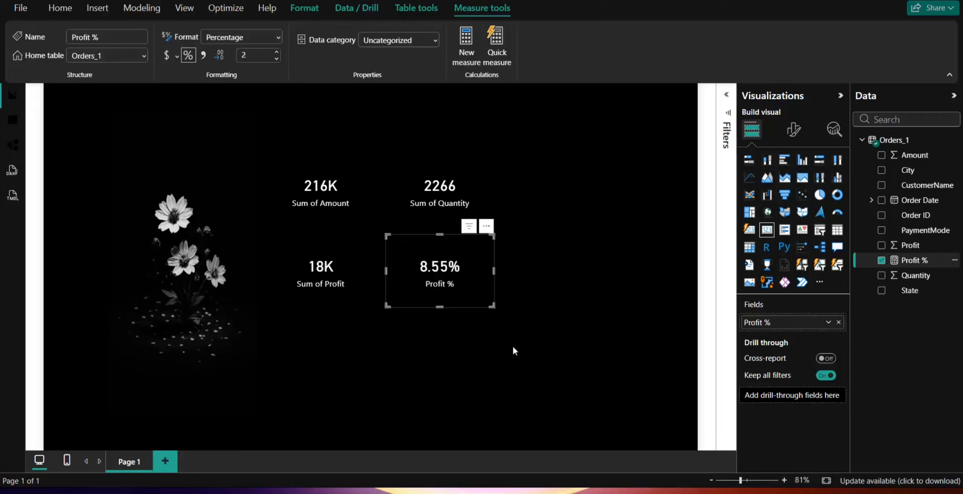
Insert a line and clustered column chart with Amount on the column y-axis and Profit on the line y-axis
{"action": "left_click", "coordinate": [513, 349]}
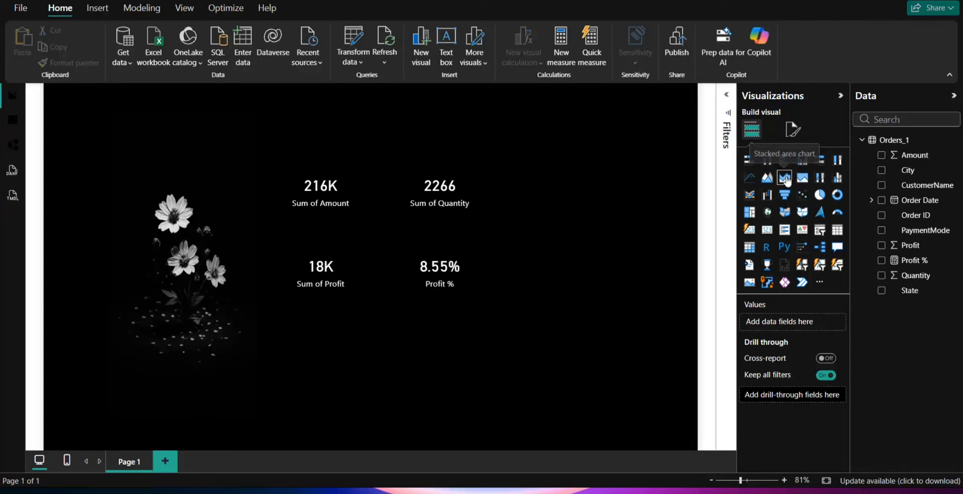
{"action": "left_click", "coordinate": [840, 181]}
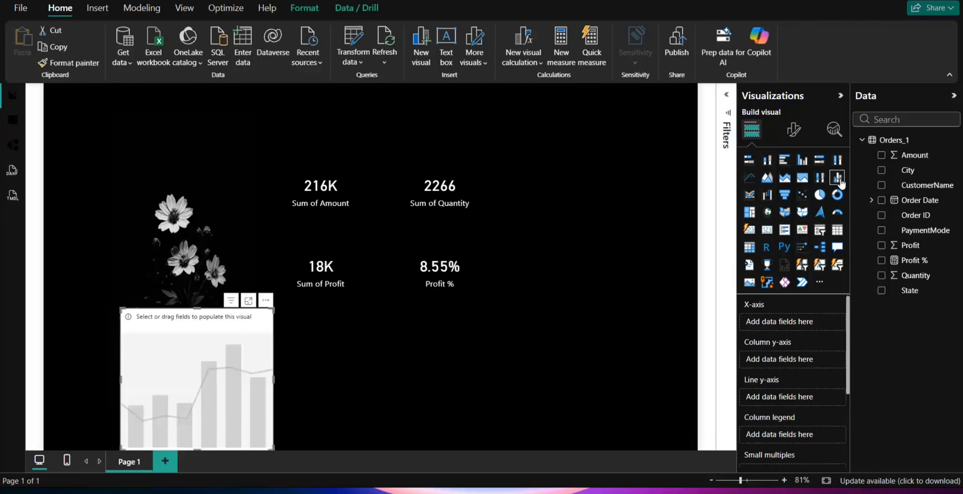
{"action": "left_click_drag", "start_coordinate": [183, 311], "coordinate": [222, 250]}
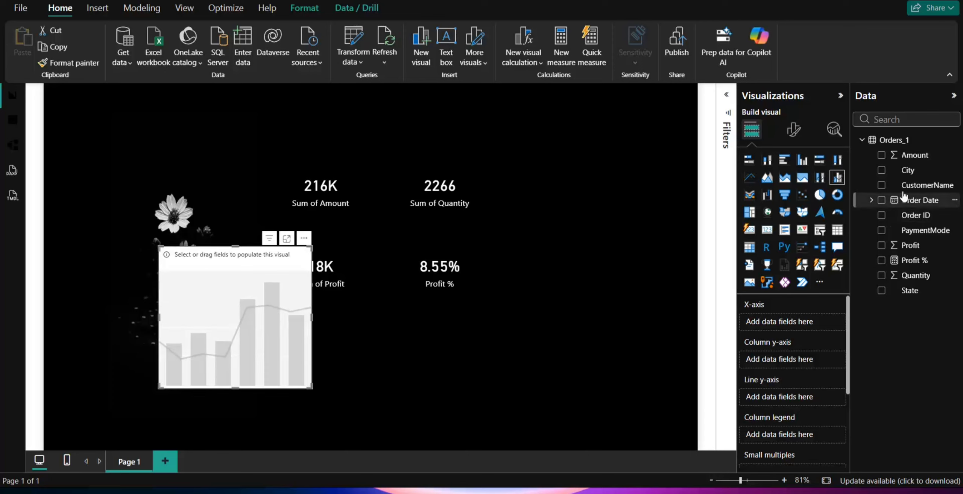
{"action": "left_click_drag", "start_coordinate": [913, 155], "coordinate": [771, 360]}
{"action": "left_click_drag", "start_coordinate": [913, 246], "coordinate": [783, 402]}
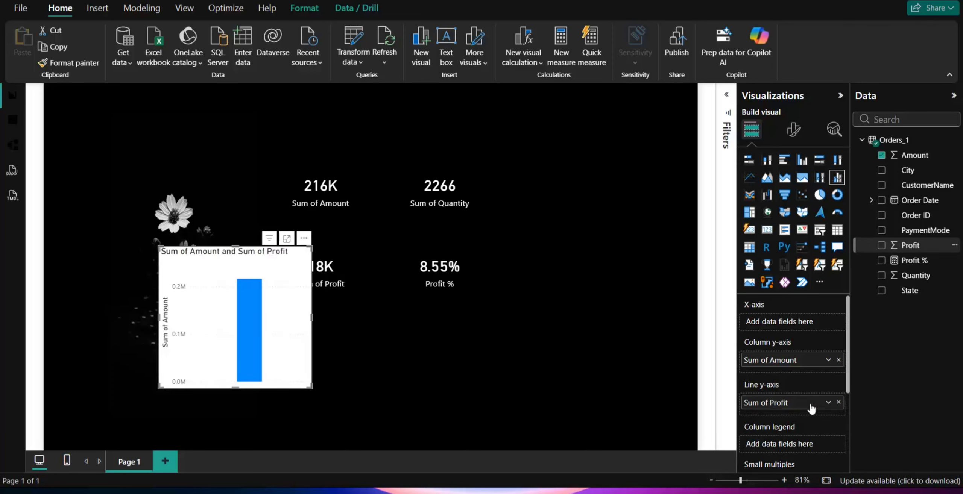
Put the Month level of the Order Date hierarchy on the chart's x-axis and widen the chart to span the area below the cards
{"action": "left_click", "coordinate": [873, 200]}
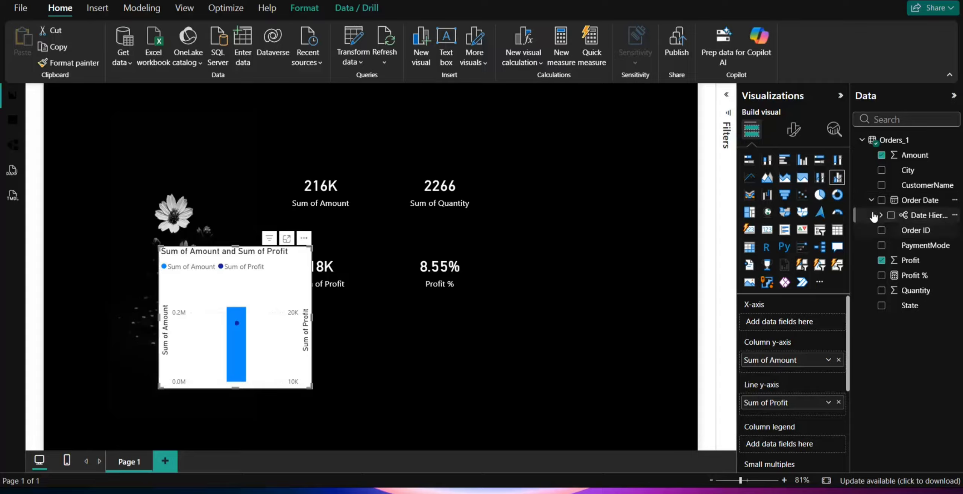
{"action": "left_click", "coordinate": [881, 215]}
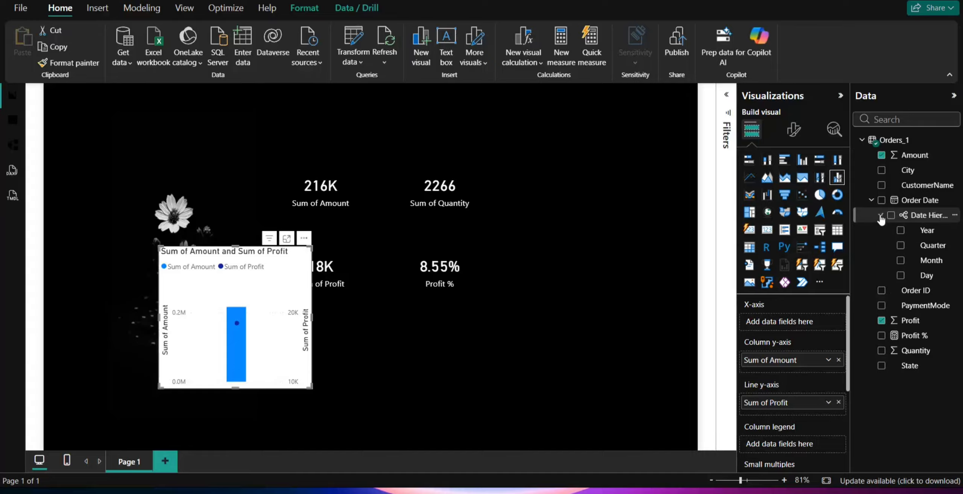
{"action": "left_click_drag", "start_coordinate": [929, 260], "coordinate": [794, 328]}
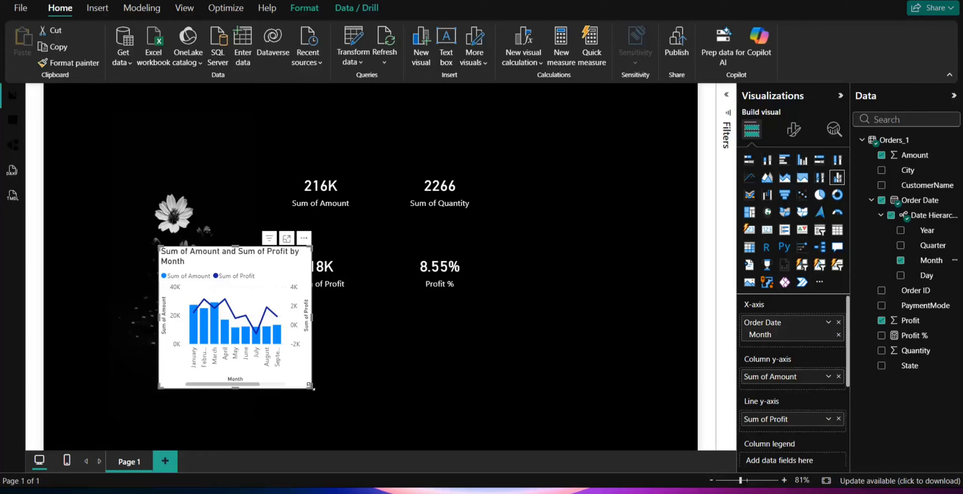
{"action": "left_click_drag", "start_coordinate": [310, 386], "coordinate": [537, 412]}
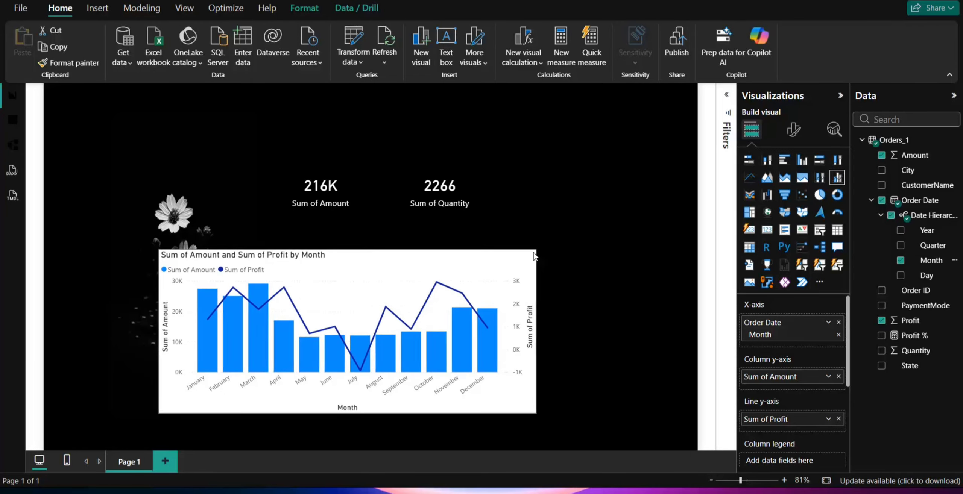
{"action": "left_click_drag", "start_coordinate": [436, 262], "coordinate": [503, 284]}
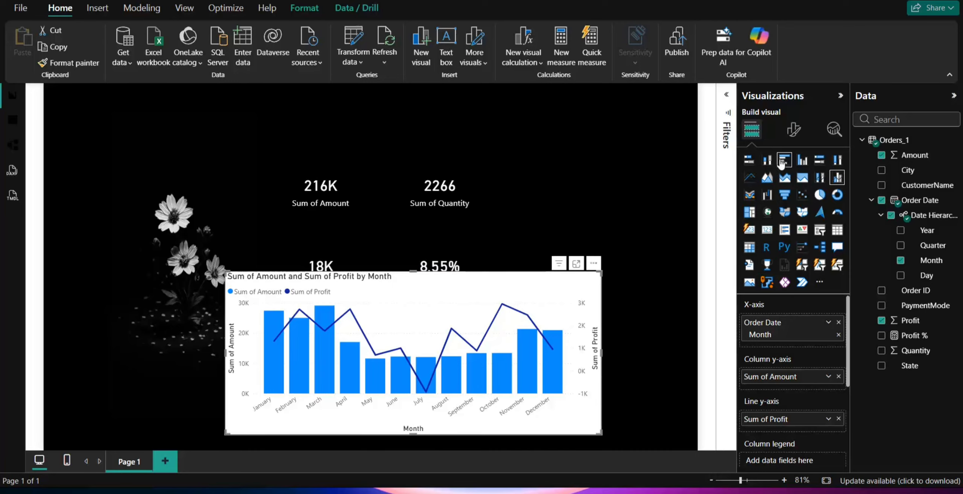
Shorten the combo chart's title to "Amount and Sum of Profit by Month" by removing the leading "Sum of"
{"action": "left_click", "coordinate": [793, 129]}
{"action": "left_click", "coordinate": [790, 185]}
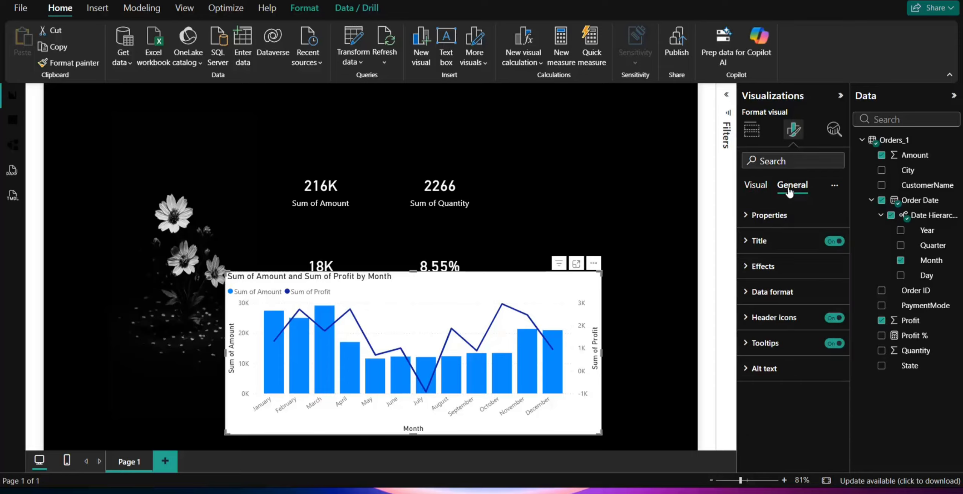
{"action": "left_click", "coordinate": [774, 245]}
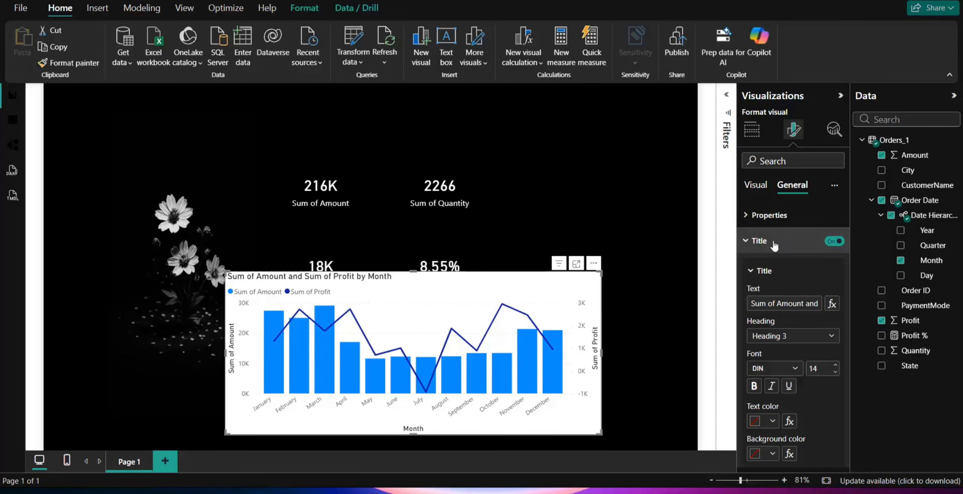
{"action": "left_click_drag", "start_coordinate": [776, 303], "coordinate": [699, 312]}
{"action": "key", "text": "BackSpace"}
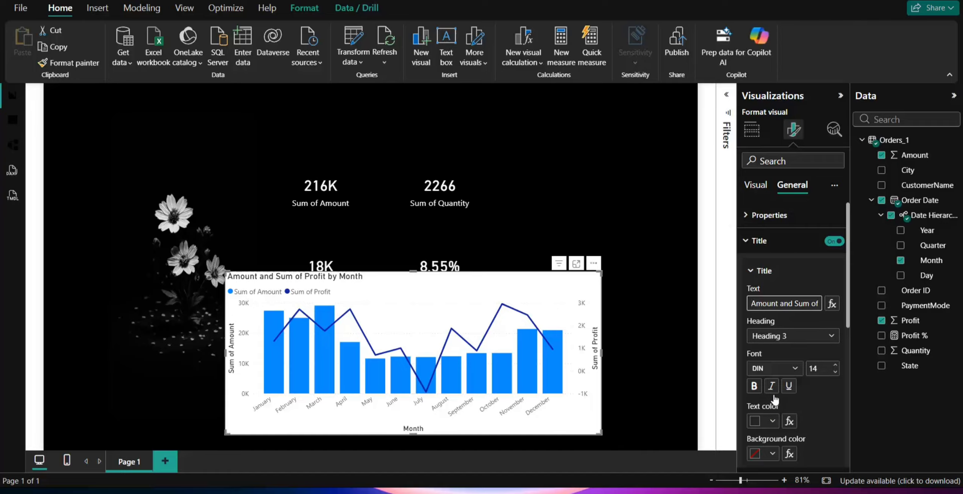
Set the combo chart's title text colour to white and close the title settings
{"action": "scroll", "coordinate": [807, 404], "scroll_direction": "down", "scroll_amount": 2}
{"action": "scroll", "coordinate": [807, 405], "scroll_direction": "down", "scroll_amount": 2}
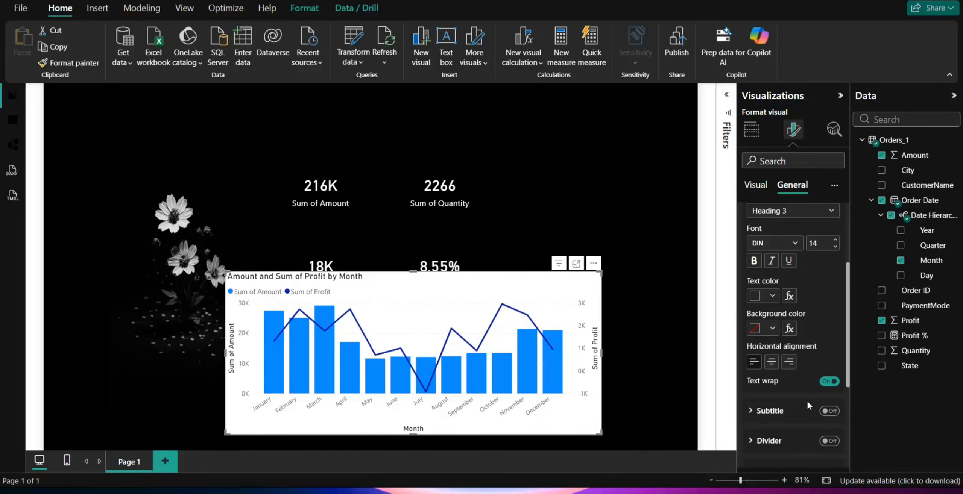
{"action": "left_click", "coordinate": [772, 296]}
{"action": "left_click", "coordinate": [765, 94]}
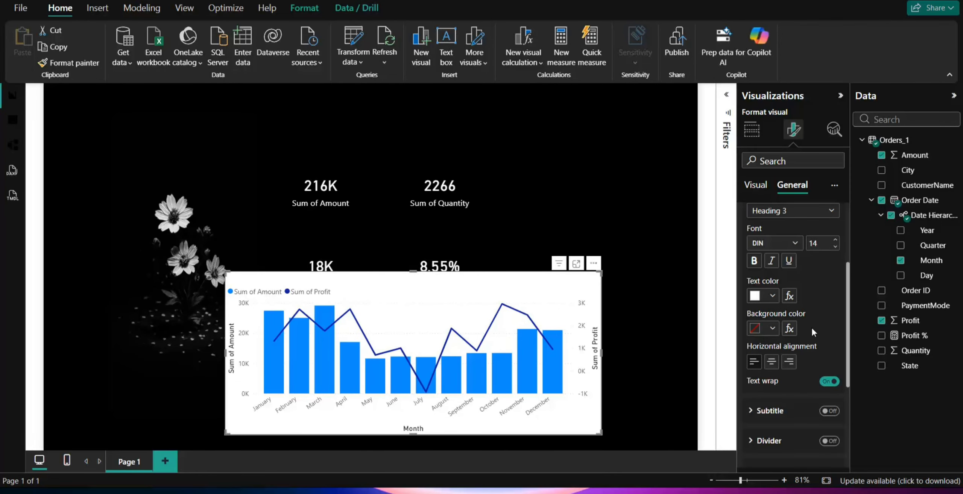
{"action": "scroll", "coordinate": [786, 410], "scroll_direction": "up", "scroll_amount": 4}
{"action": "left_click", "coordinate": [774, 278]}
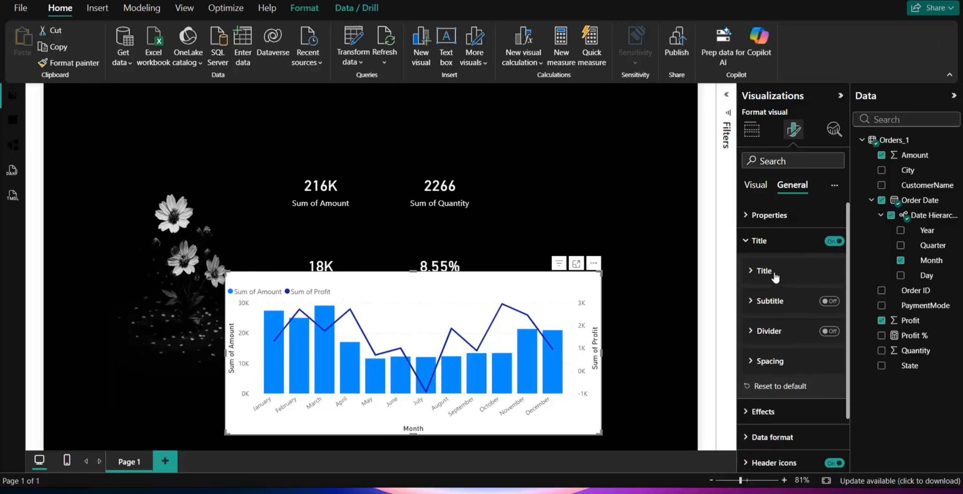
{"action": "left_click", "coordinate": [759, 240]}
Turn off the combo chart's background fill so the dark page image shows through
{"action": "left_click", "coordinate": [763, 266]}
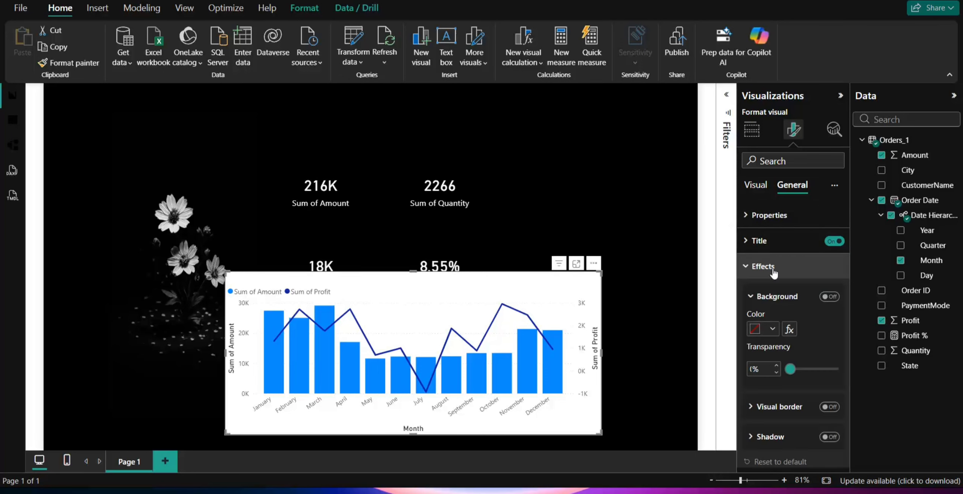
{"action": "left_click", "coordinate": [829, 296]}
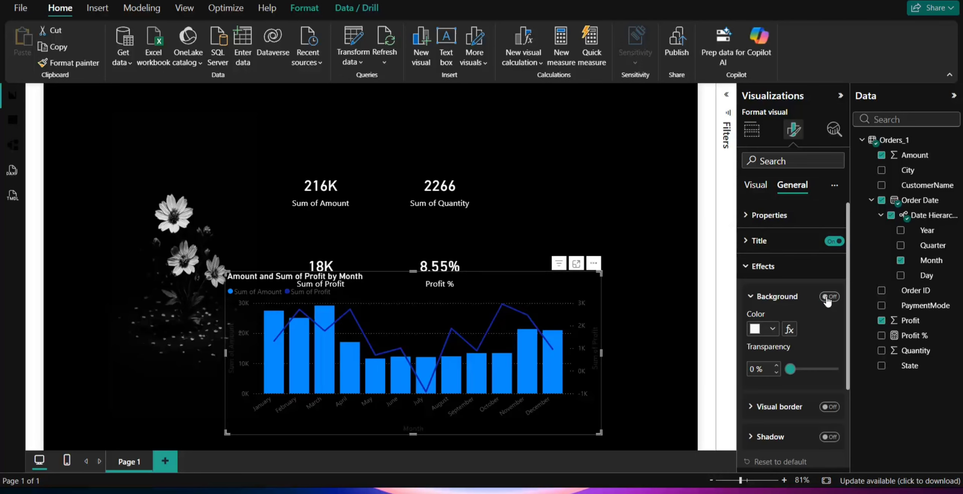
{"action": "left_click", "coordinate": [782, 267]}
Shrink the combo chart and position it directly below the Profit and Profit % cards
{"action": "left_click_drag", "start_coordinate": [479, 276], "coordinate": [528, 290]}
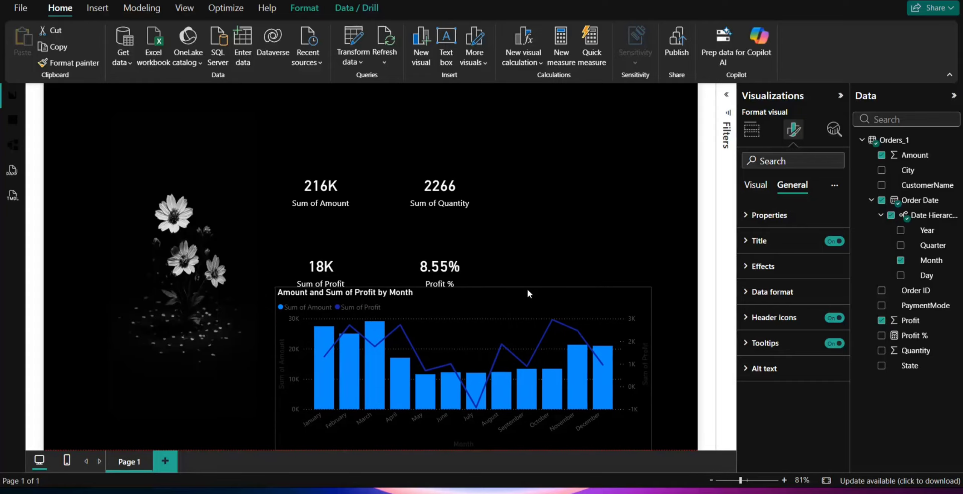
{"action": "left_click_drag", "start_coordinate": [642, 290], "coordinate": [558, 313]}
{"action": "left_click_drag", "start_coordinate": [443, 316], "coordinate": [396, 311]}
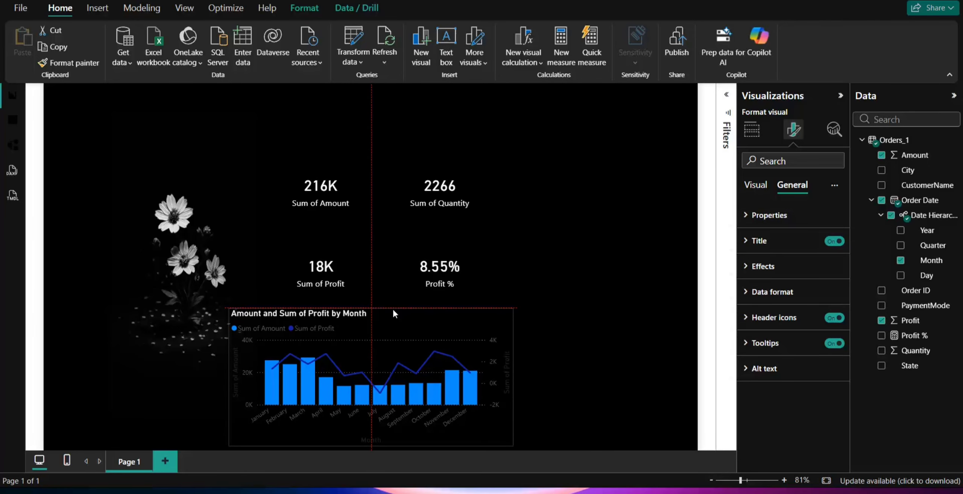
{"action": "left_click", "coordinate": [762, 178]}
{"action": "type", "text": "gird"}
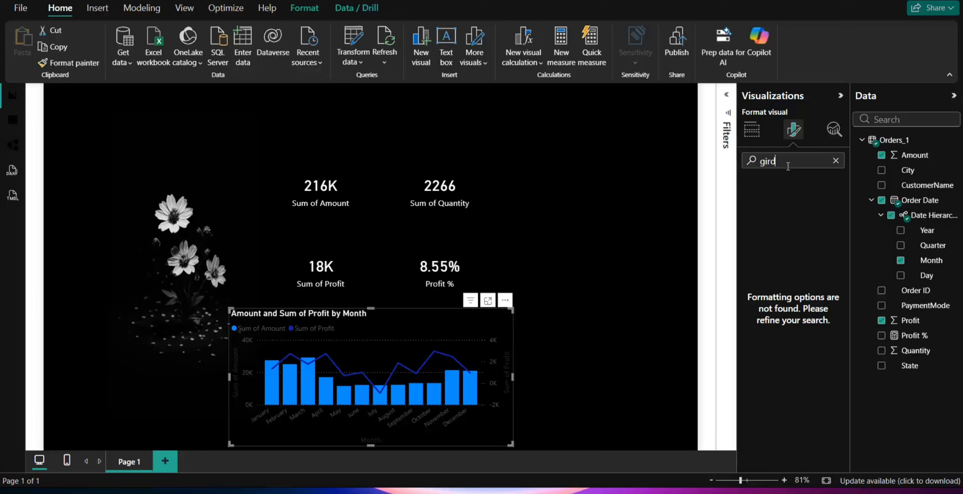
{"action": "key", "text": "BackSpace"}
{"action": "key", "text": "BackSpace"}
{"action": "key", "text": "BackSpace"}
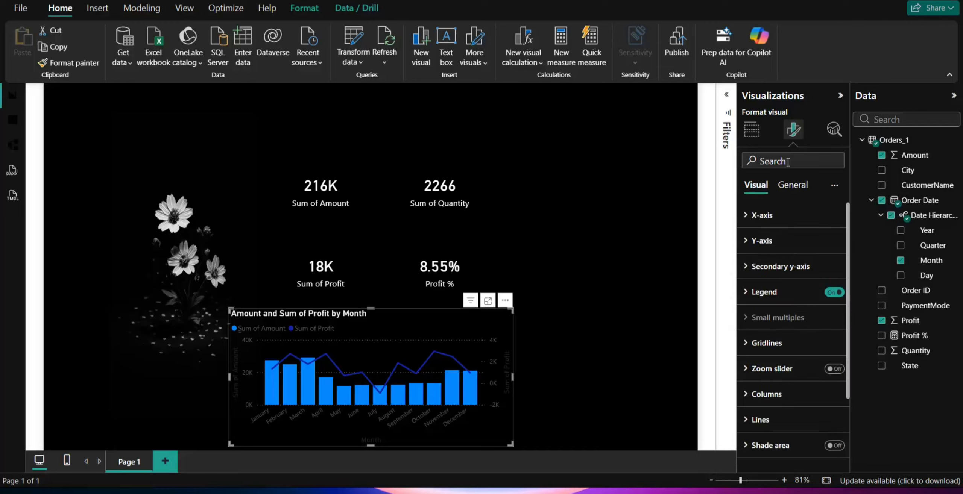
{"action": "left_click", "coordinate": [787, 197]}
Find the combo chart's gridline settings by searching "gri", turn the gridlines off and shift the chart slightly to the right
{"action": "left_click", "coordinate": [785, 161]}
{"action": "type", "text": "gr"}
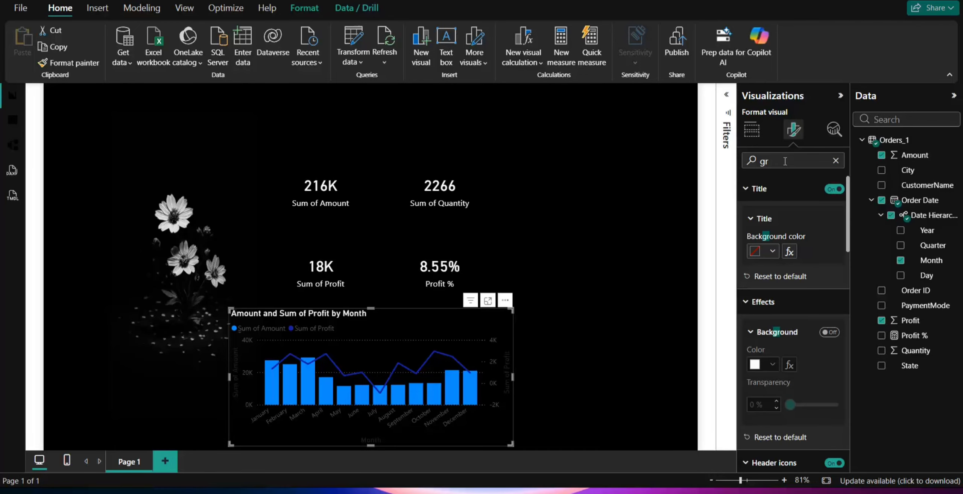
{"action": "type", "text": "i"}
{"action": "left_click", "coordinate": [788, 191]}
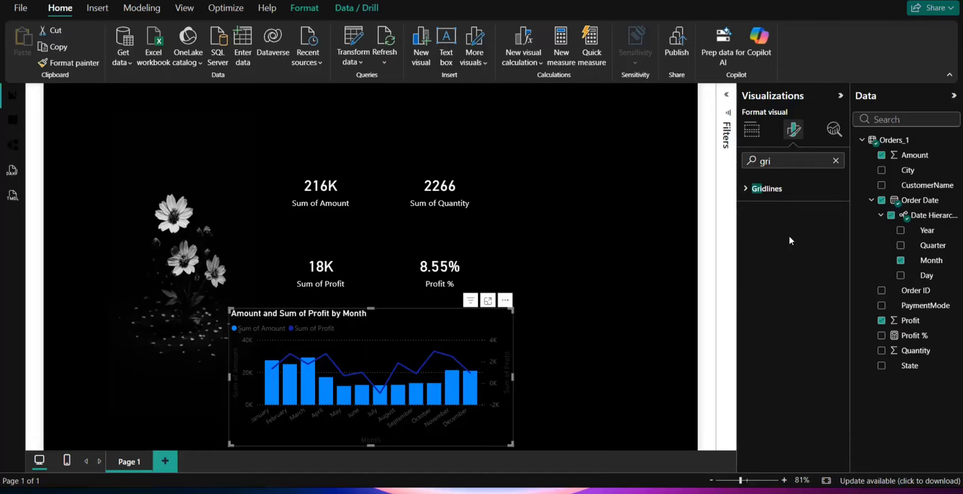
{"action": "left_click", "coordinate": [776, 190]}
{"action": "left_click", "coordinate": [768, 189]}
{"action": "left_click", "coordinate": [836, 161]}
{"action": "left_click_drag", "start_coordinate": [386, 311], "coordinate": [390, 309]}
Centre the combo chart's title horizontally and close the title settings
{"action": "left_click", "coordinate": [779, 241]}
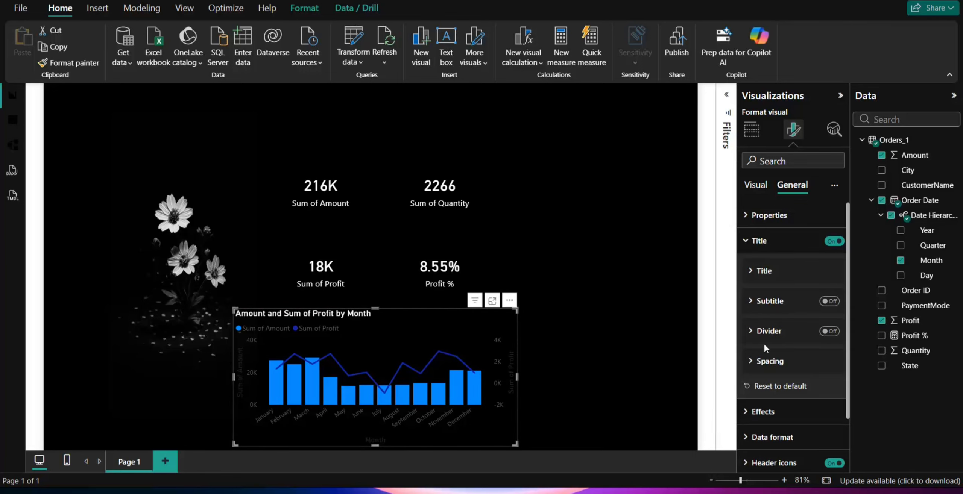
{"action": "left_click", "coordinate": [780, 277]}
{"action": "scroll", "coordinate": [780, 376], "scroll_direction": "down", "scroll_amount": 3}
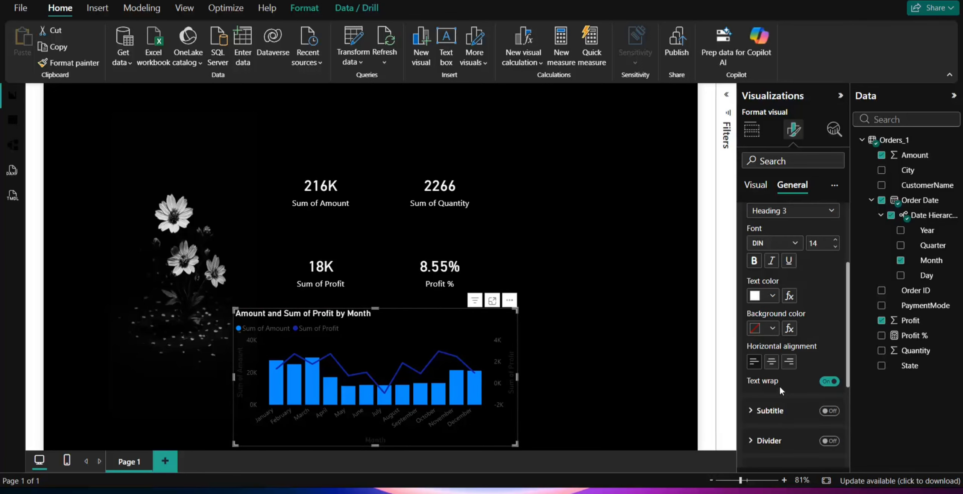
{"action": "left_click", "coordinate": [772, 362]}
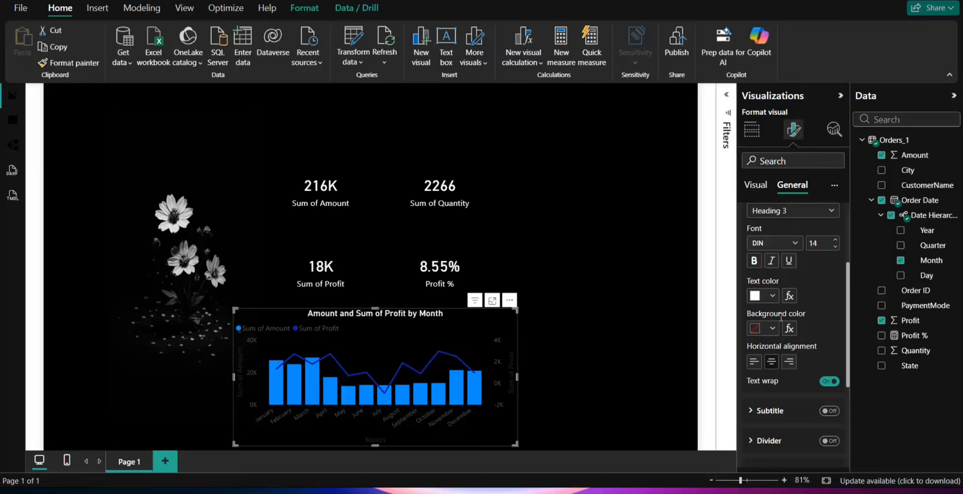
{"action": "scroll", "coordinate": [773, 226], "scroll_direction": "up", "scroll_amount": 3}
{"action": "left_click", "coordinate": [772, 210]}
{"action": "scroll", "coordinate": [772, 241], "scroll_direction": "up", "scroll_amount": 2}
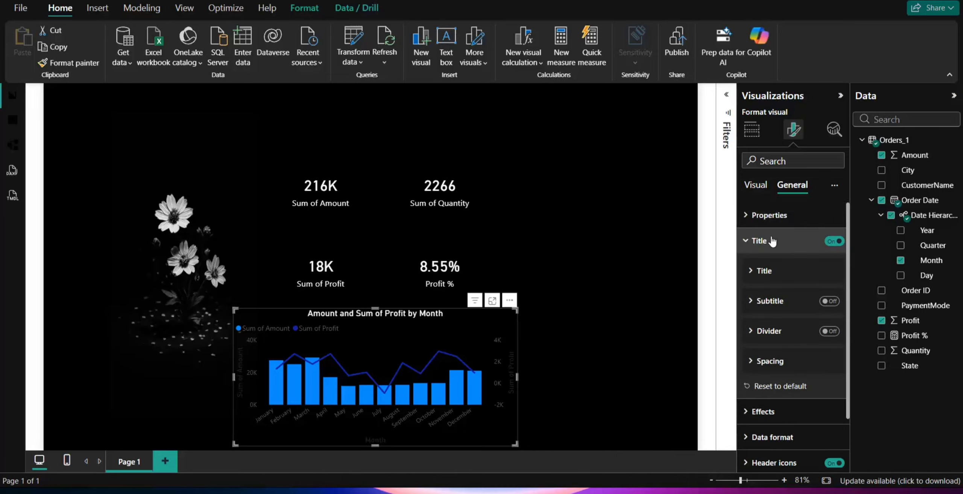
{"action": "left_click", "coordinate": [772, 241]}
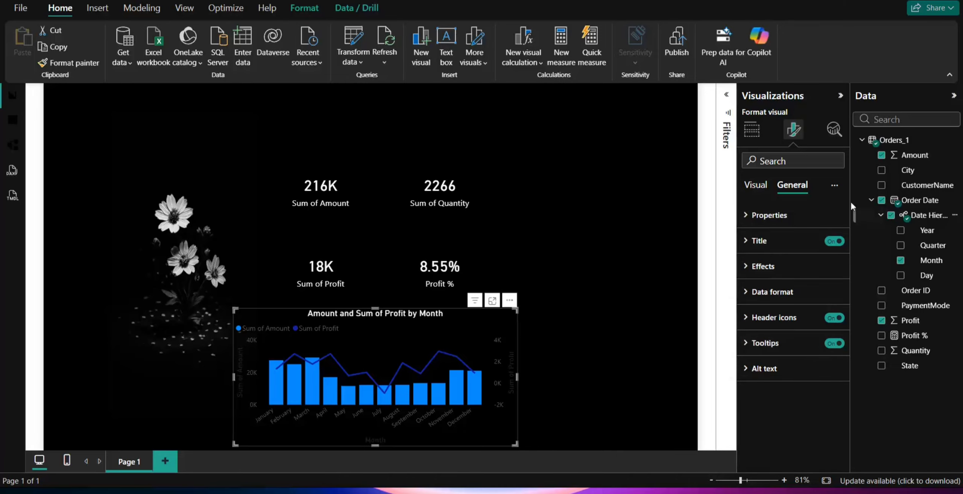
Hide the combo chart's x-axis title and set the month labels to a very light grey
{"action": "left_click", "coordinate": [755, 186]}
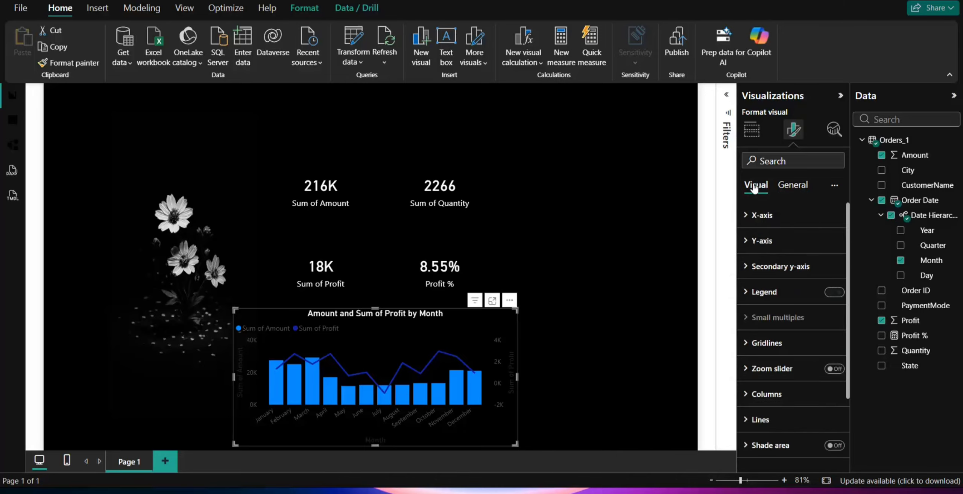
{"action": "left_click", "coordinate": [762, 215]}
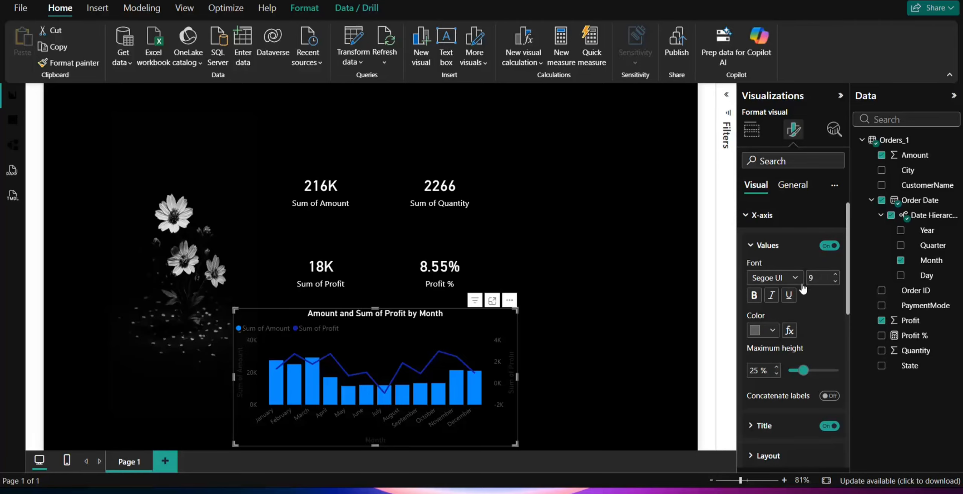
{"action": "left_click", "coordinate": [829, 427]}
{"action": "left_click", "coordinate": [771, 327]}
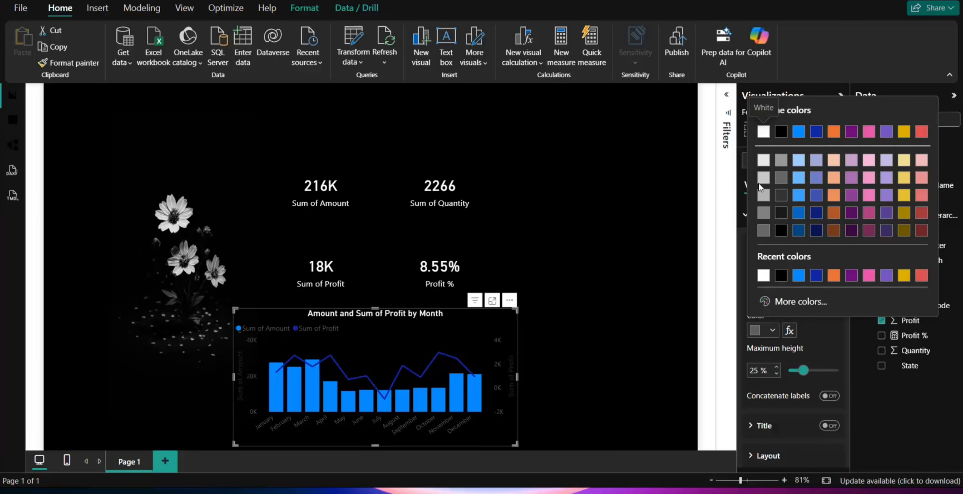
{"action": "left_click", "coordinate": [764, 162]}
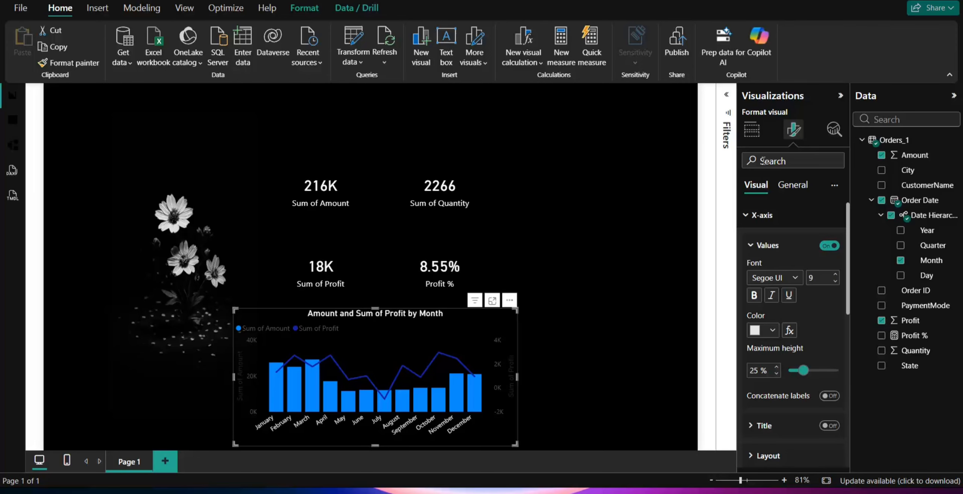
{"action": "left_click", "coordinate": [752, 215]}
Hide the combo chart's y-axis title and set the y-axis value labels to a very light grey
{"action": "left_click", "coordinate": [763, 241]}
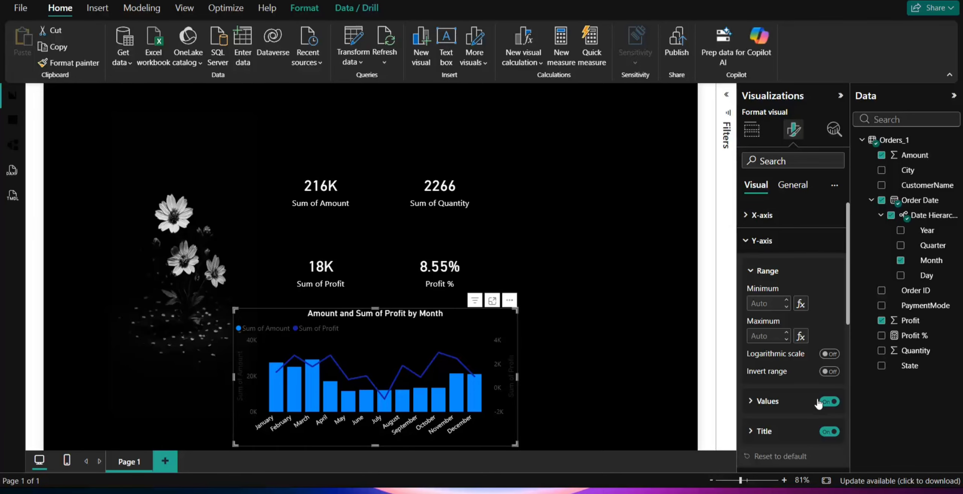
{"action": "left_click", "coordinate": [831, 432]}
{"action": "left_click", "coordinate": [764, 401]}
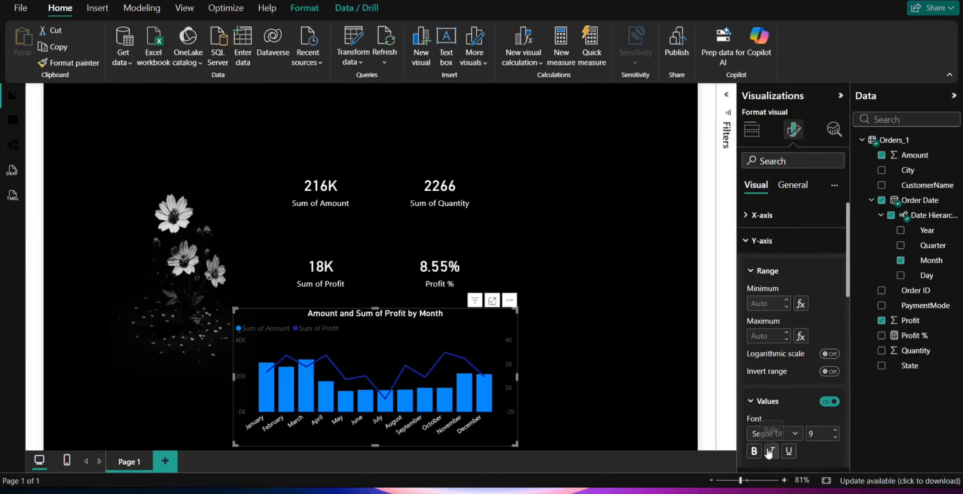
{"action": "scroll", "coordinate": [767, 454], "scroll_direction": "down", "scroll_amount": 2}
{"action": "left_click", "coordinate": [770, 424]}
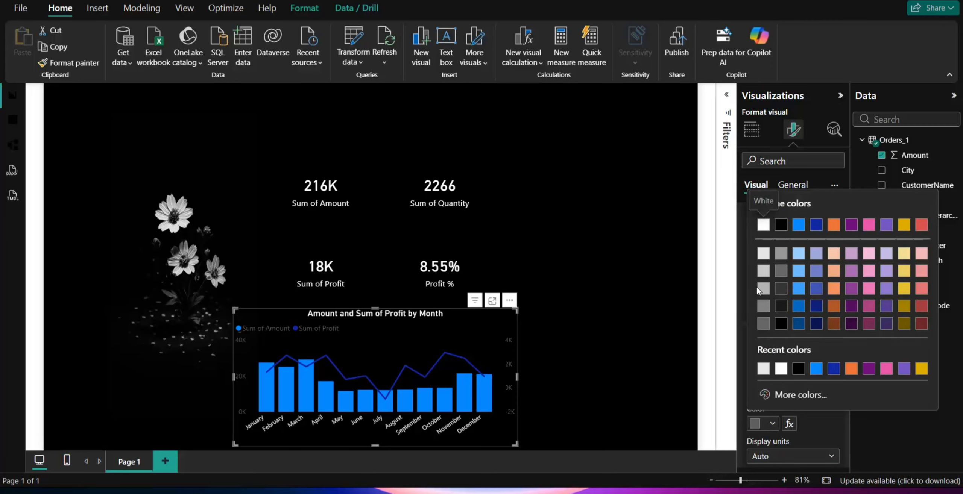
{"action": "left_click", "coordinate": [764, 262]}
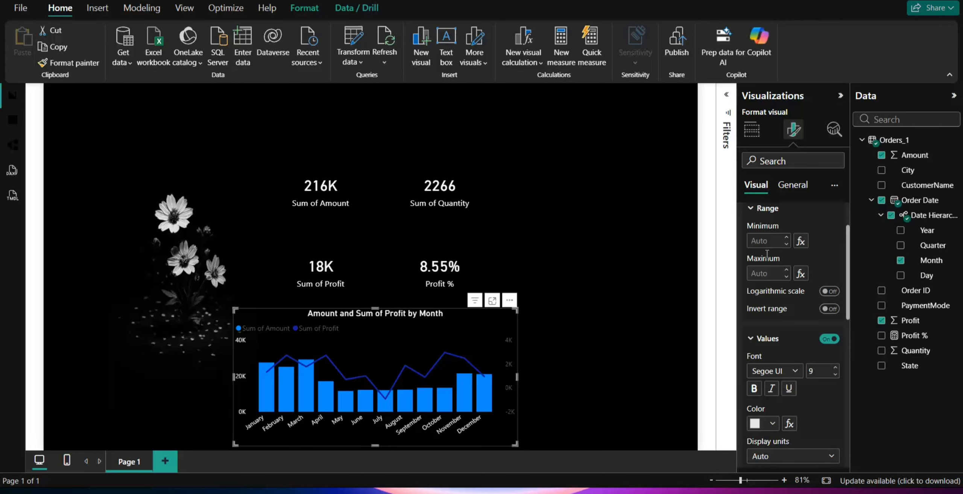
{"action": "scroll", "coordinate": [775, 216], "scroll_direction": "up", "scroll_amount": 2}
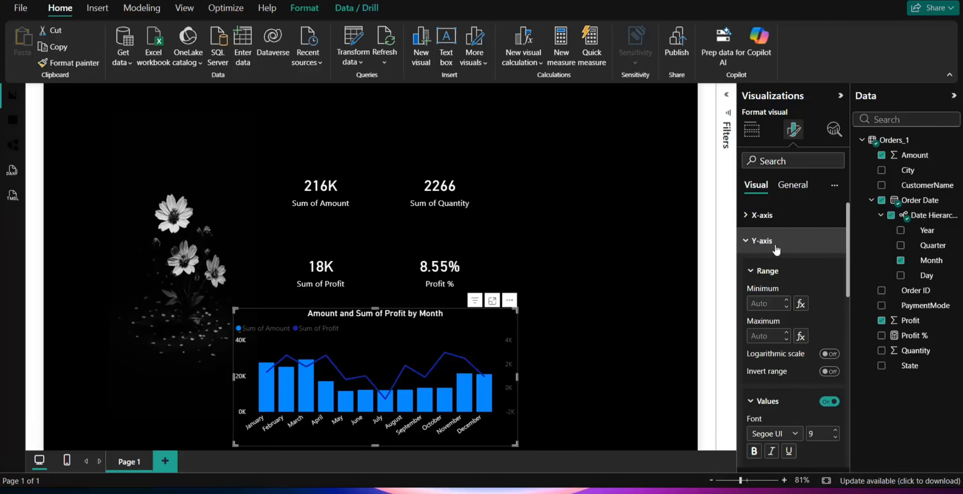
{"action": "left_click", "coordinate": [774, 246]}
Set the combo chart's legend text to a very light grey
{"action": "left_click", "coordinate": [775, 292]}
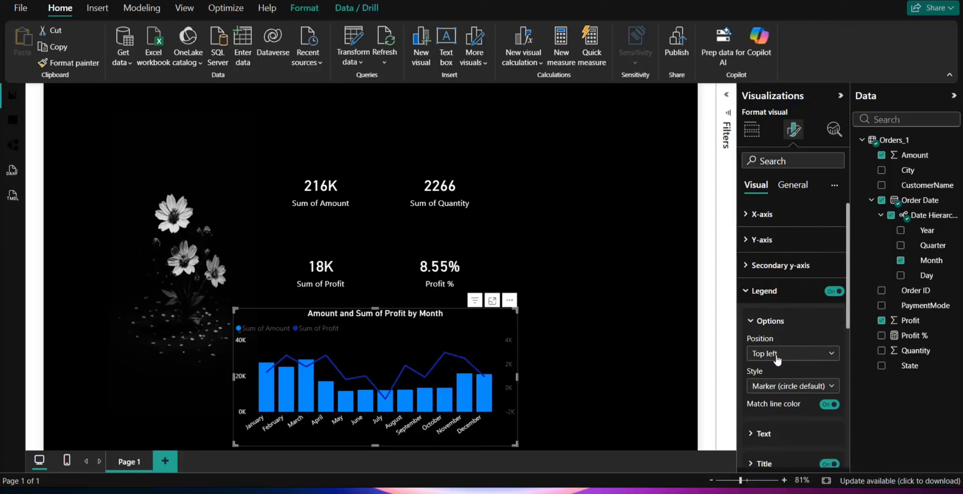
{"action": "scroll", "coordinate": [778, 395], "scroll_direction": "down", "scroll_amount": 2}
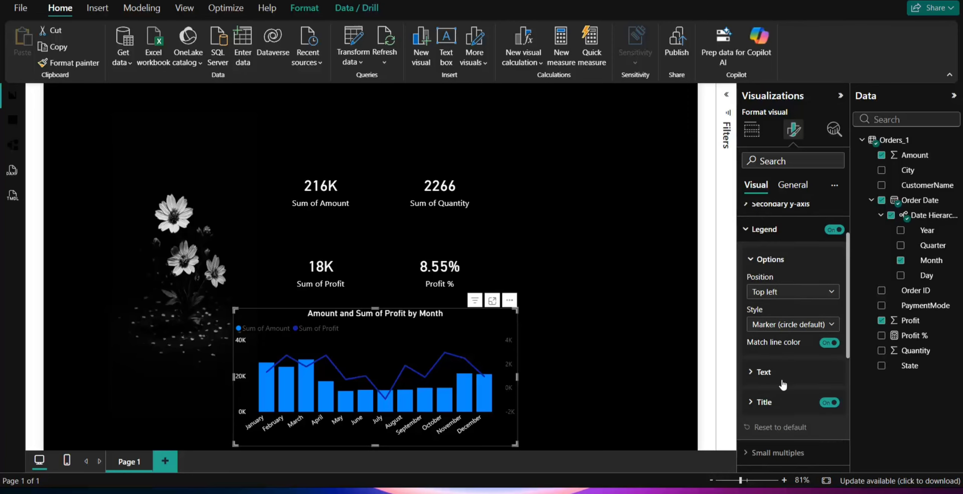
{"action": "left_click", "coordinate": [781, 376]}
{"action": "scroll", "coordinate": [764, 320], "scroll_direction": "down", "scroll_amount": 5}
{"action": "left_click", "coordinate": [773, 270]}
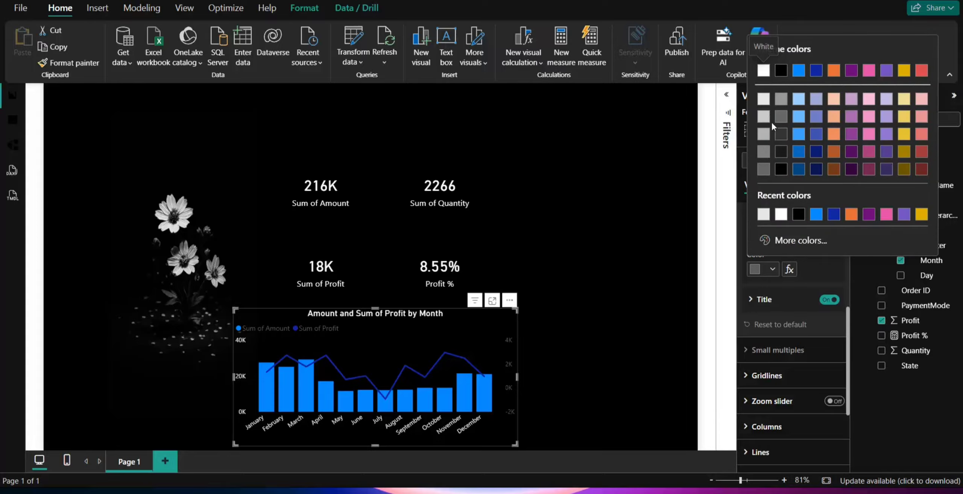
{"action": "left_click", "coordinate": [771, 121]}
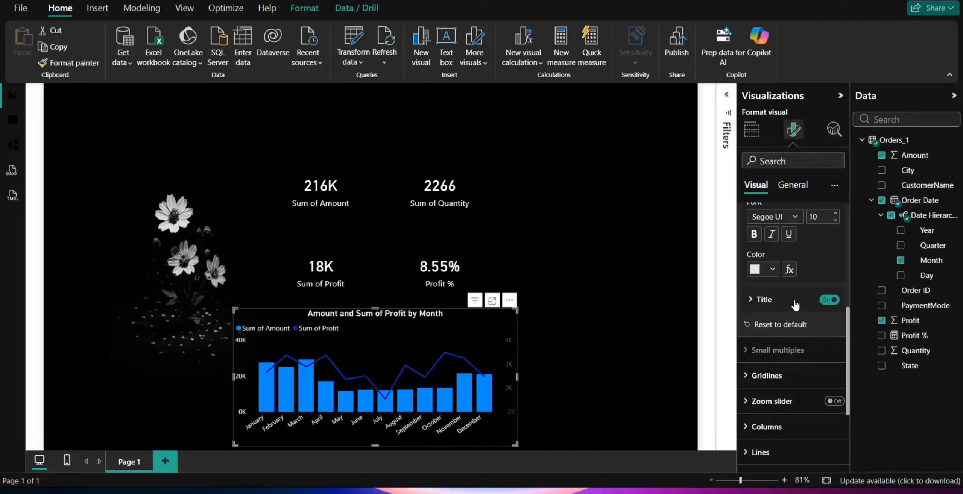
{"action": "scroll", "coordinate": [792, 303], "scroll_direction": "up", "scroll_amount": 3}
{"action": "left_click", "coordinate": [775, 266]}
{"action": "left_click", "coordinate": [768, 267]}
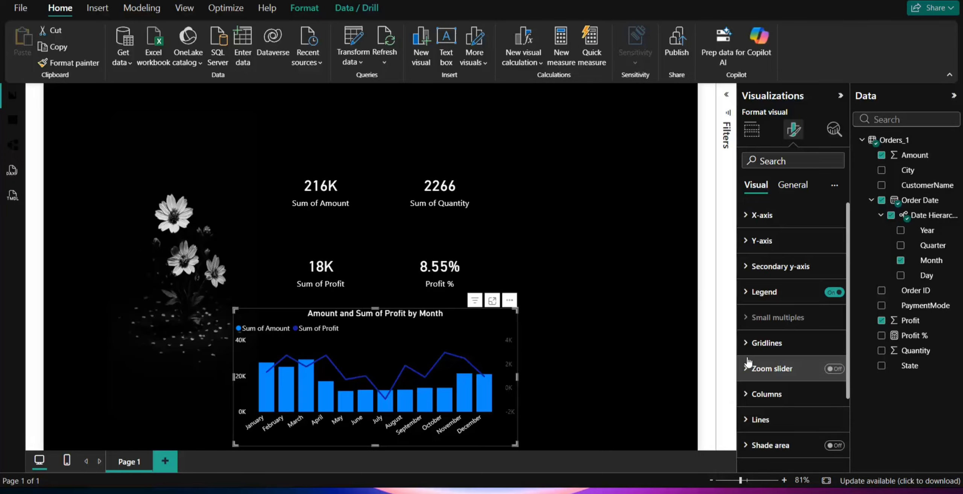
Set the combo chart's line width to 4 px
{"action": "scroll", "coordinate": [756, 424], "scroll_direction": "down", "scroll_amount": 3}
{"action": "left_click", "coordinate": [782, 335]}
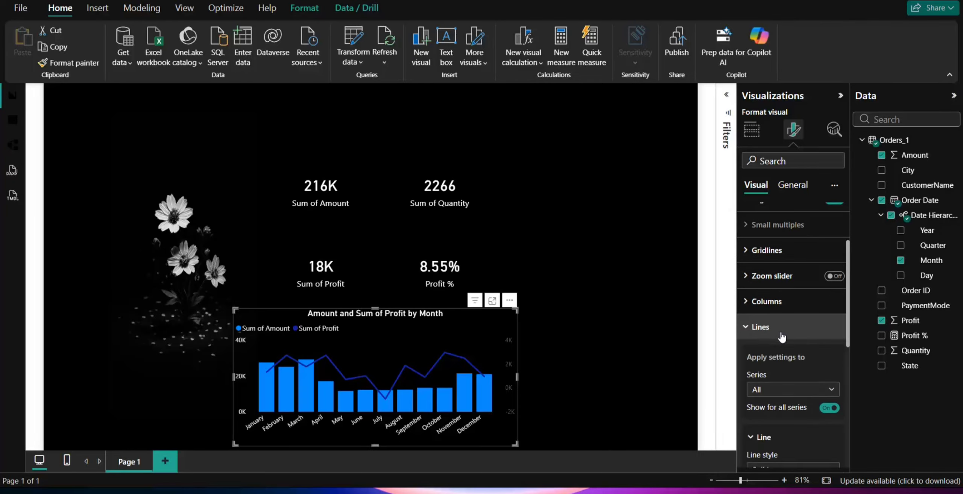
{"action": "scroll", "coordinate": [781, 334], "scroll_direction": "down", "scroll_amount": 5}
{"action": "scroll", "coordinate": [783, 334], "scroll_direction": "down", "scroll_amount": 2}
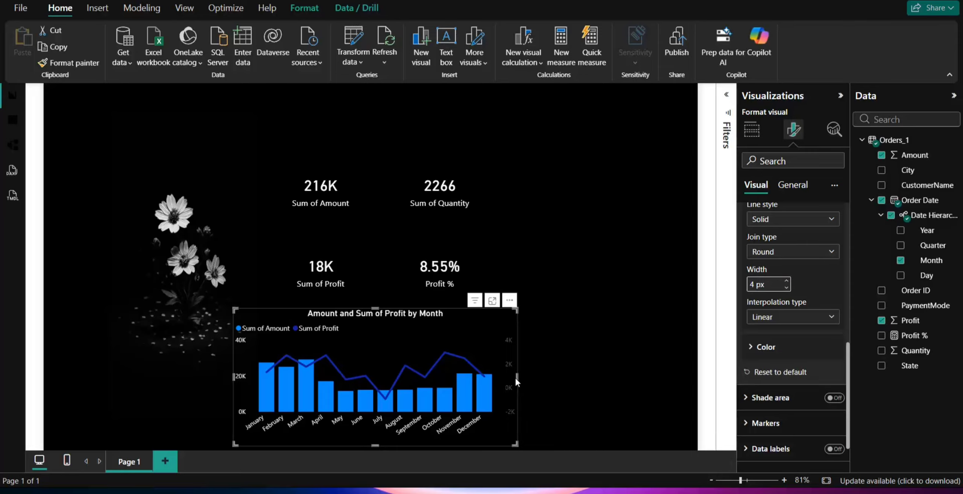
Narrow the combo chart, duplicate it, and fit a narrower copy beside it at the page's right edge
{"action": "left_click_drag", "start_coordinate": [516, 377], "coordinate": [480, 377]}
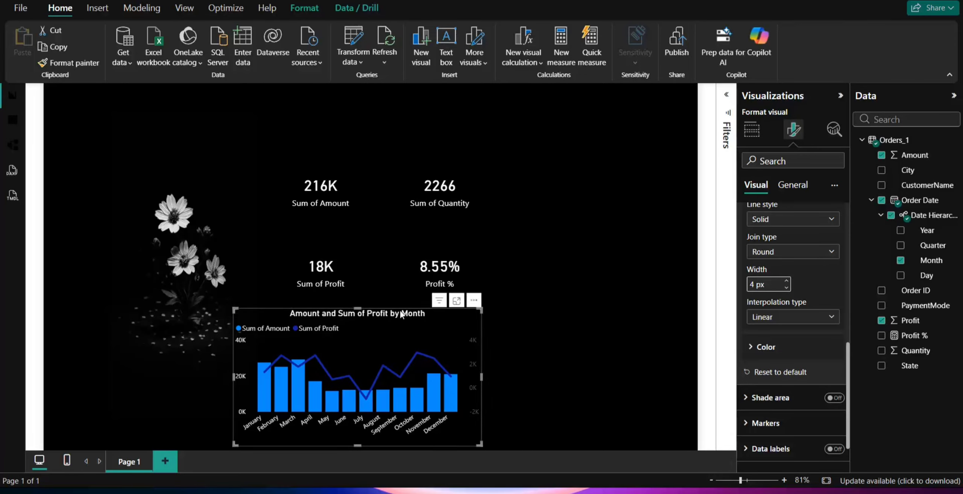
{"action": "key", "text": "ctrl+c"}
{"action": "key", "text": "ctrl+v"}
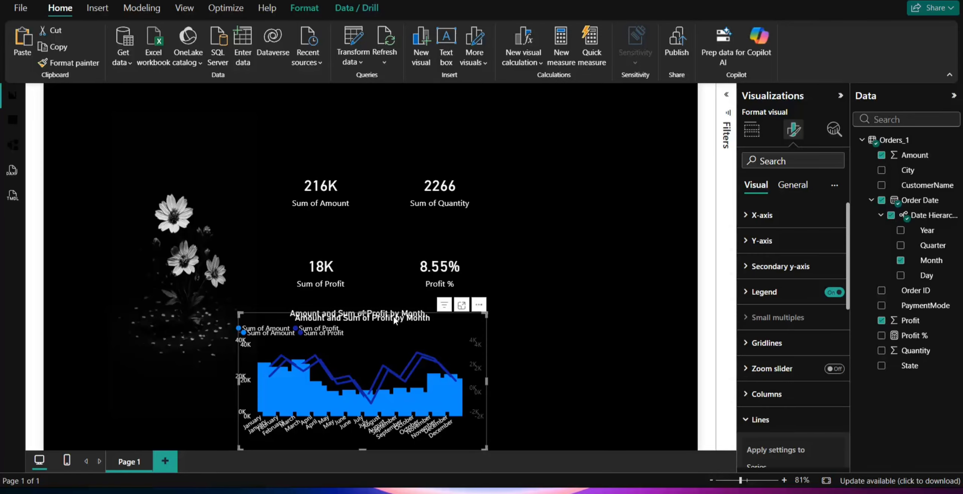
{"action": "left_click_drag", "start_coordinate": [393, 316], "coordinate": [600, 316]}
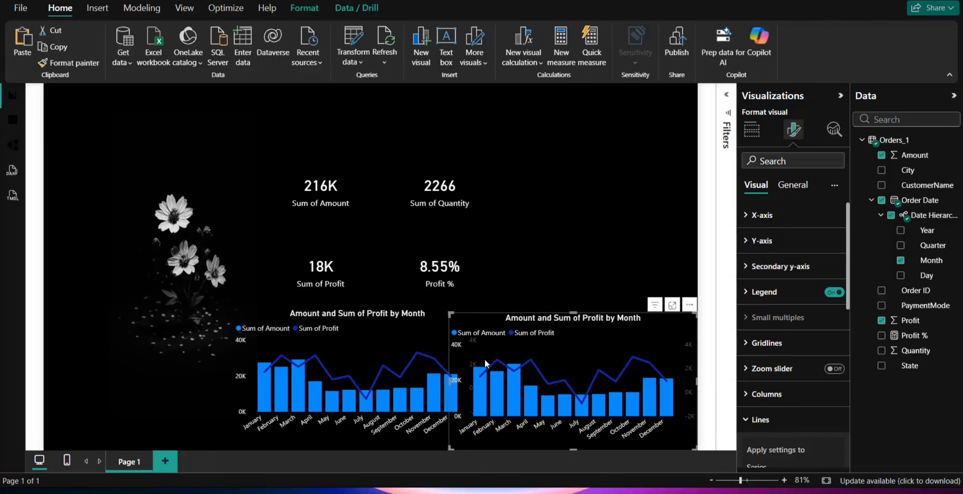
{"action": "left_click_drag", "start_coordinate": [450, 380], "coordinate": [484, 378]}
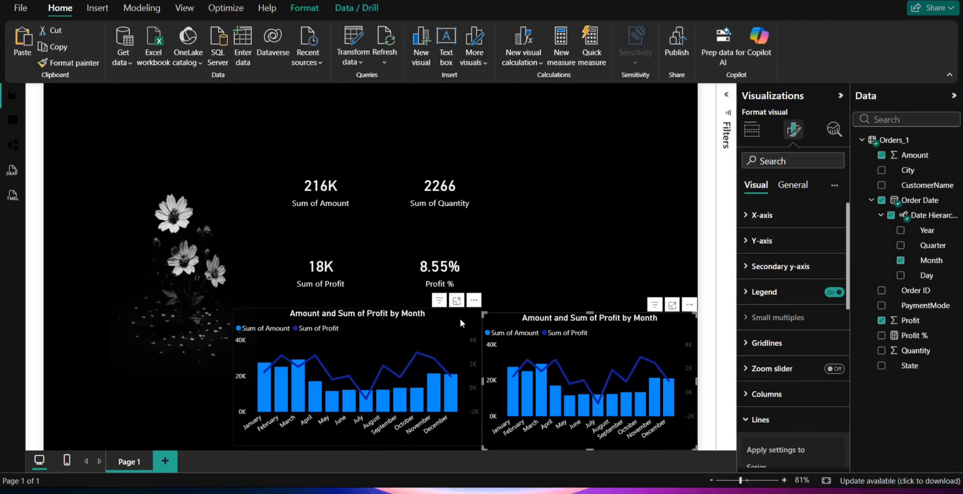
Narrow the original combo chart slightly and shift it a little to the left to leave a gap between the charts
{"action": "left_click", "coordinate": [471, 331]}
{"action": "left_click_drag", "start_coordinate": [483, 376], "coordinate": [470, 376]}
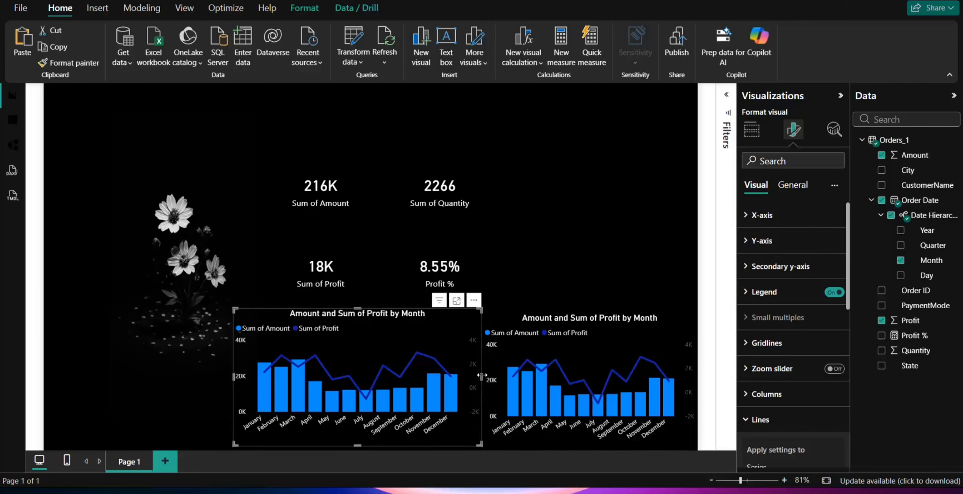
{"action": "left_click_drag", "start_coordinate": [422, 312], "coordinate": [416, 313]}
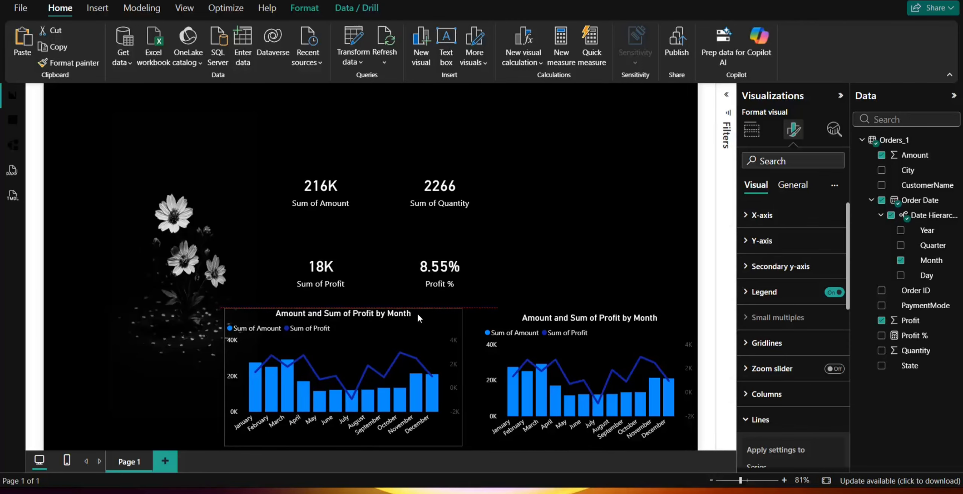
{"action": "left_click", "coordinate": [526, 260]}
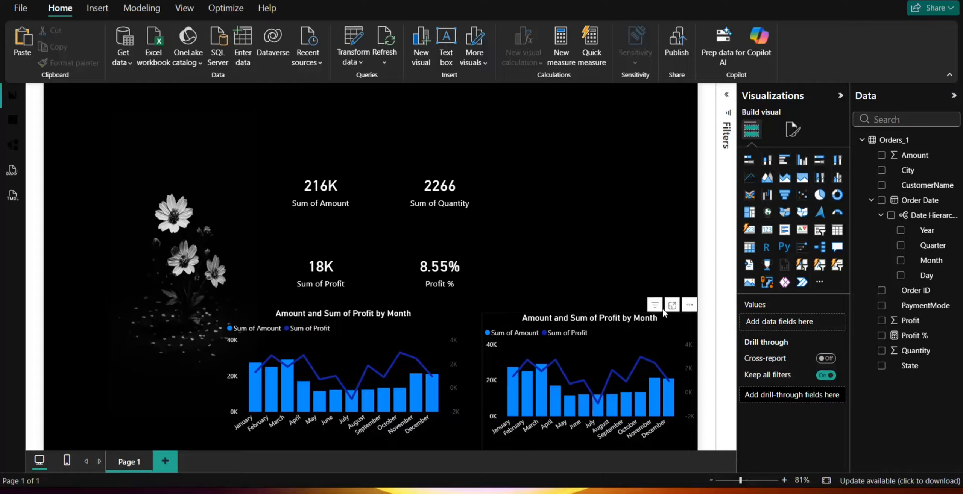
Convert the duplicated chart to a stacked area chart and replace its Amount and Profit y-axis fields with Quantity
{"action": "left_click", "coordinate": [669, 315]}
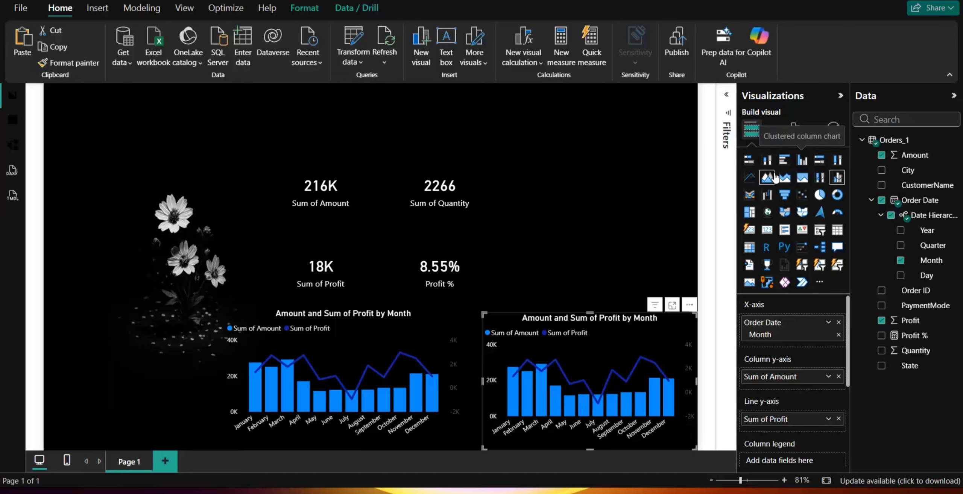
{"action": "left_click", "coordinate": [753, 184]}
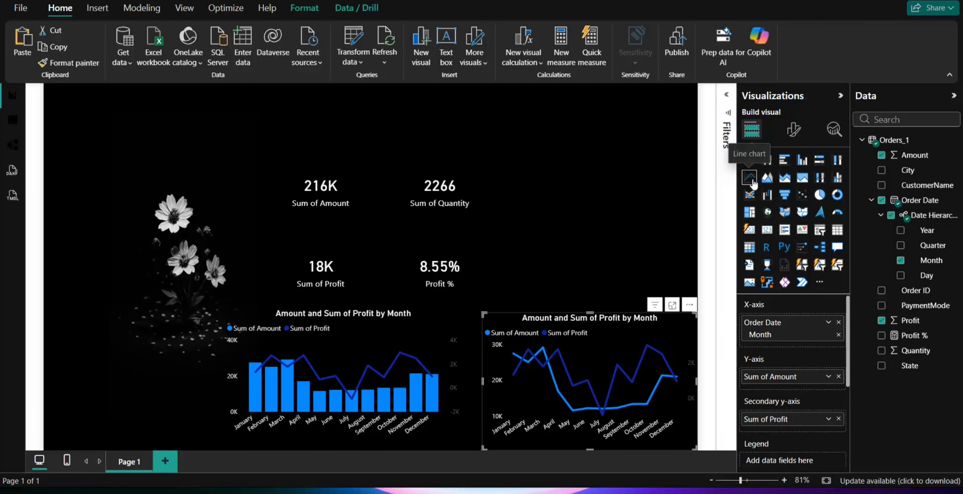
{"action": "left_click", "coordinate": [784, 184]}
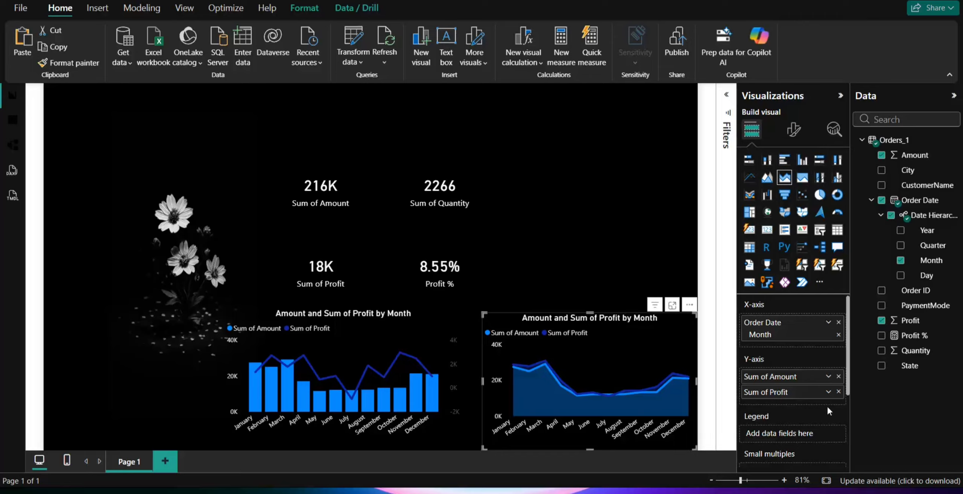
{"action": "left_click", "coordinate": [838, 392]}
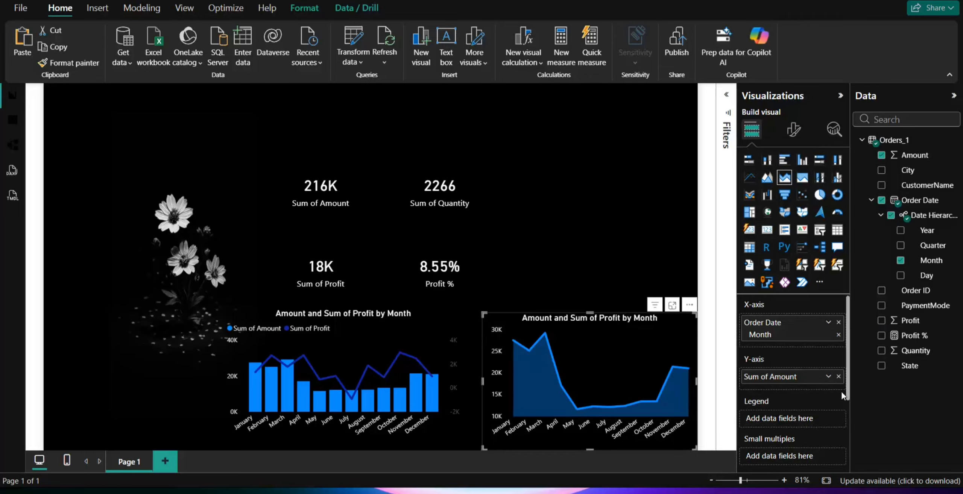
{"action": "left_click", "coordinate": [838, 377]}
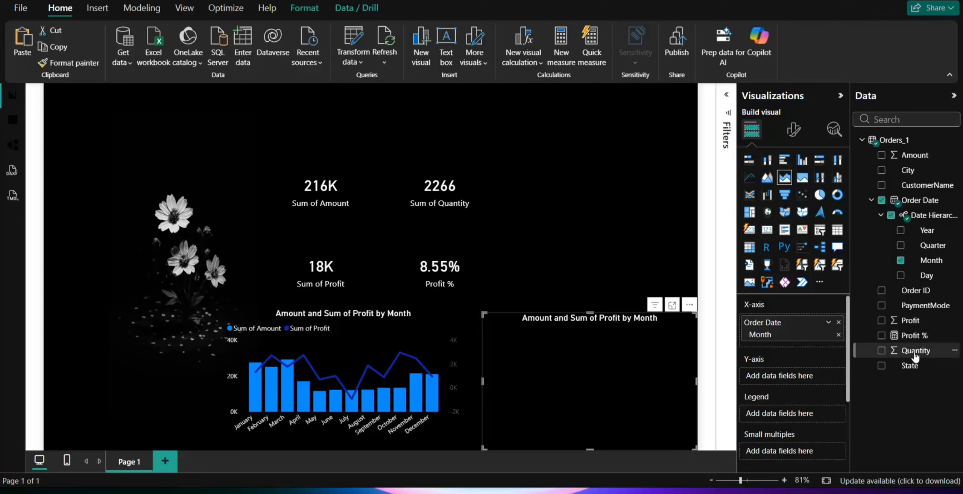
{"action": "left_click_drag", "start_coordinate": [914, 351], "coordinate": [802, 383]}
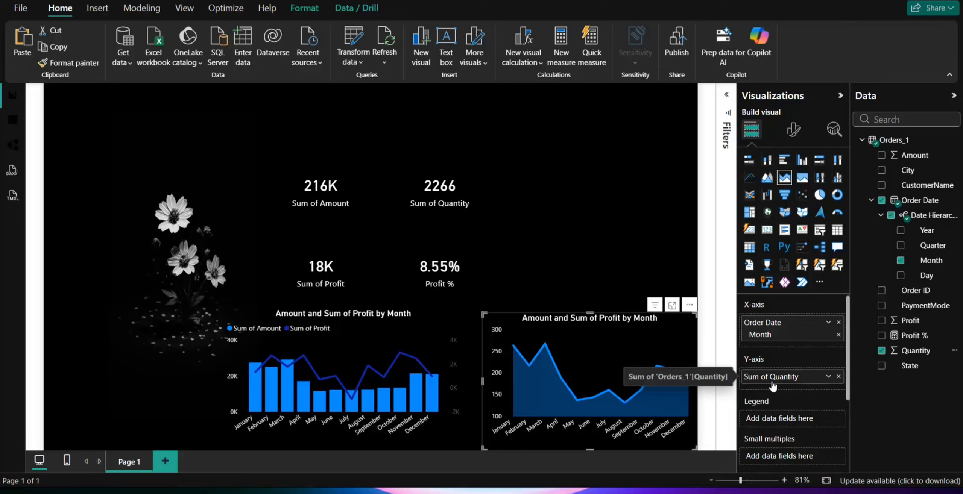
Stop the area chart's shading from matching the line color, and give it a light blue fill with 73% transparency
{"action": "left_click", "coordinate": [794, 130]}
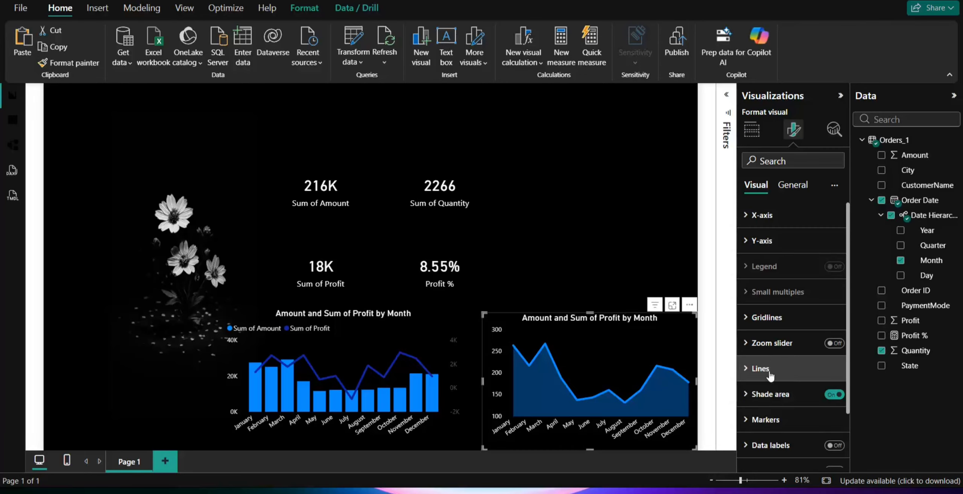
{"action": "scroll", "coordinate": [770, 375], "scroll_direction": "down", "scroll_amount": 2}
{"action": "left_click", "coordinate": [773, 337]}
{"action": "scroll", "coordinate": [777, 344], "scroll_direction": "down", "scroll_amount": 3}
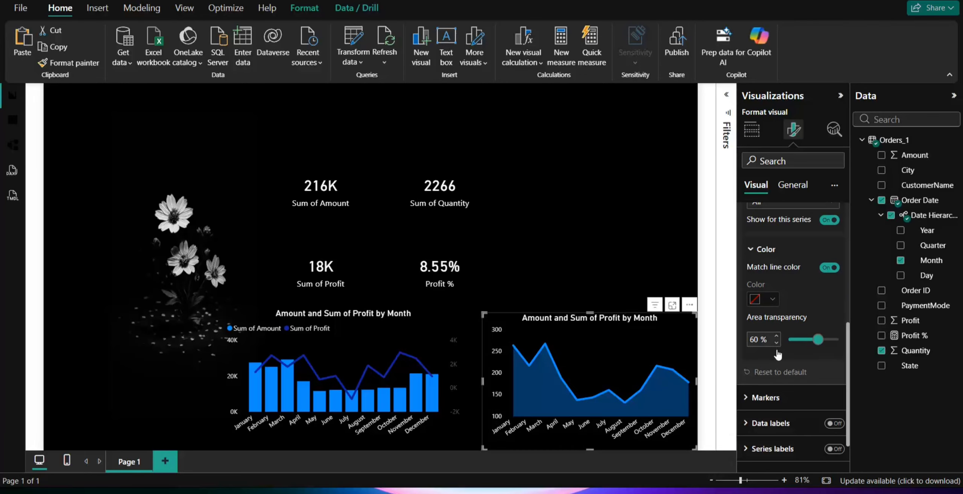
{"action": "left_click", "coordinate": [830, 268]}
{"action": "left_click", "coordinate": [773, 299]}
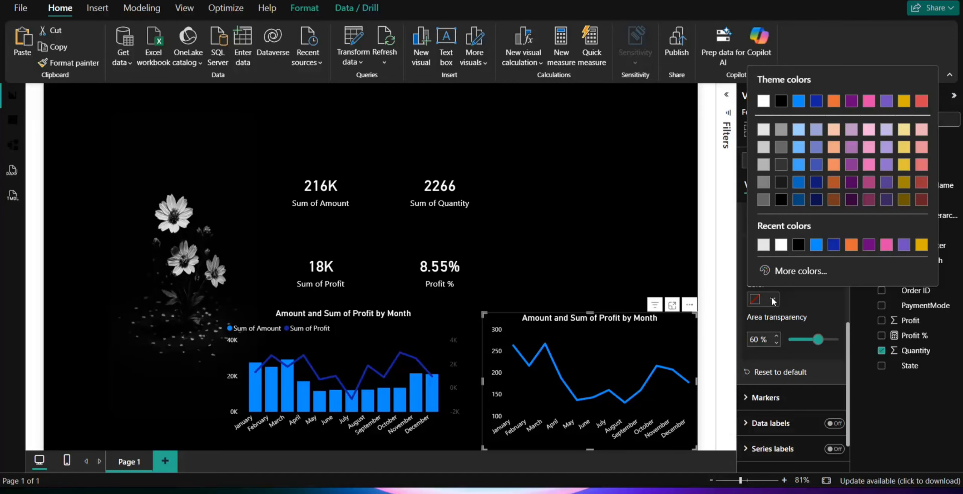
{"action": "left_click", "coordinate": [799, 146]}
{"action": "mouse_move", "coordinate": [818, 340]}
{"action": "left_mouse_down"}
{"action": "mouse_move", "coordinate": [800, 340]}
{"action": "mouse_move", "coordinate": [835, 343]}
{"action": "mouse_move", "coordinate": [825, 343]}
{"action": "left_mouse_up"}
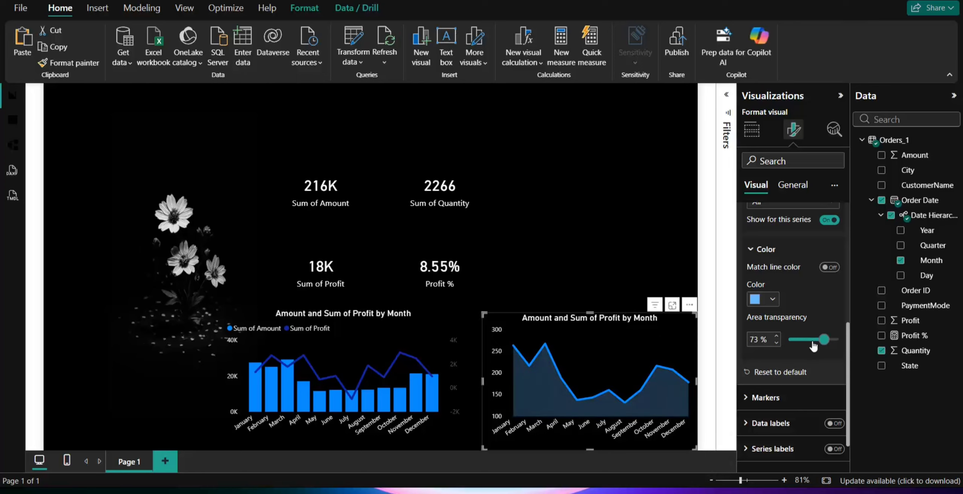
{"action": "scroll", "coordinate": [794, 284], "scroll_direction": "up", "scroll_amount": 3}
{"action": "scroll", "coordinate": [771, 275], "scroll_direction": "up", "scroll_amount": 5}
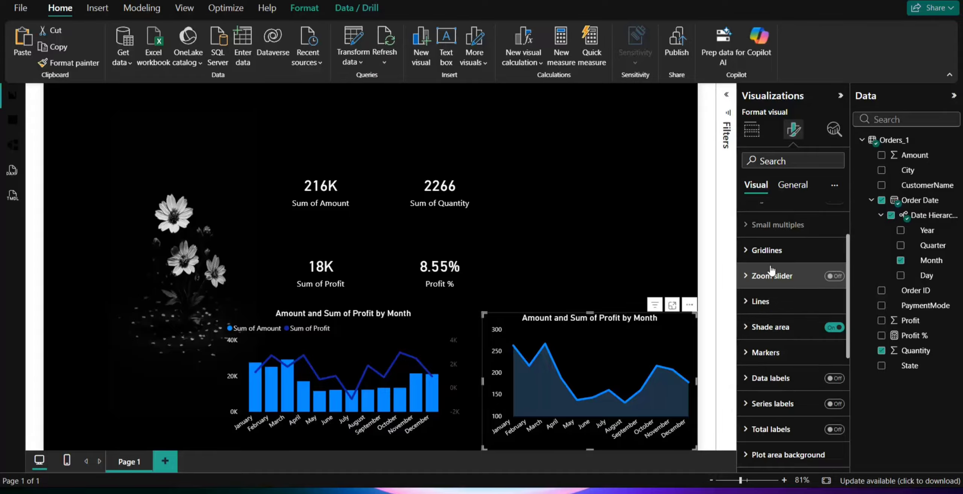
Change the area chart's title to "Quantity by Month"
{"action": "left_click", "coordinate": [790, 186]}
{"action": "left_click", "coordinate": [834, 241]}
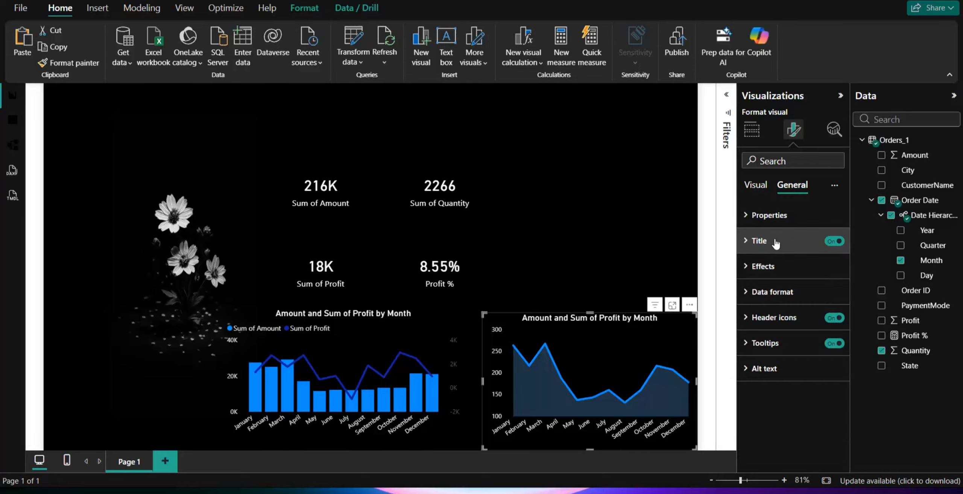
{"action": "left_click", "coordinate": [759, 241]}
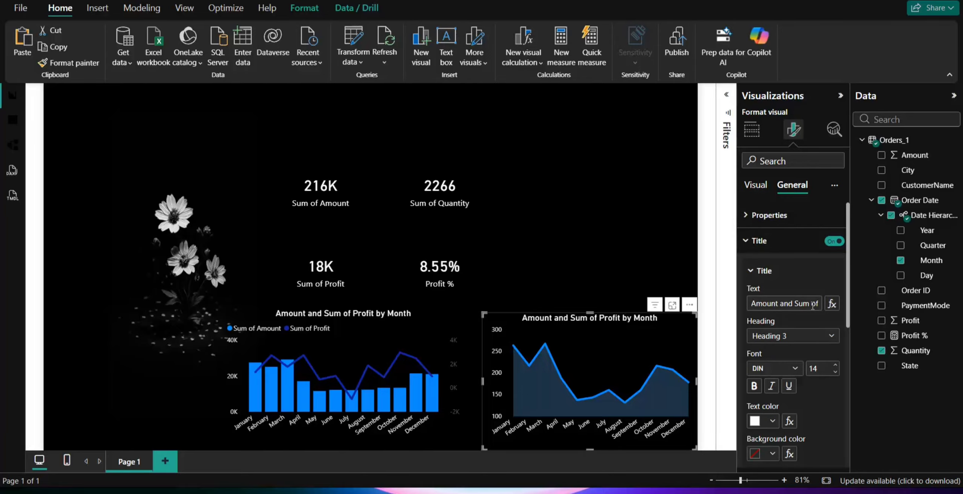
{"action": "left_click_drag", "start_coordinate": [751, 303], "coordinate": [784, 304]}
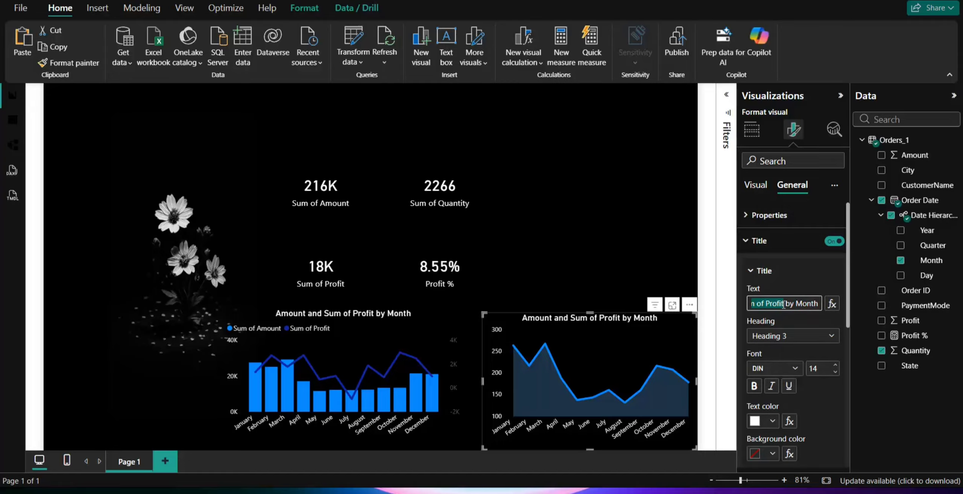
{"action": "type", "text": "Quanti"}
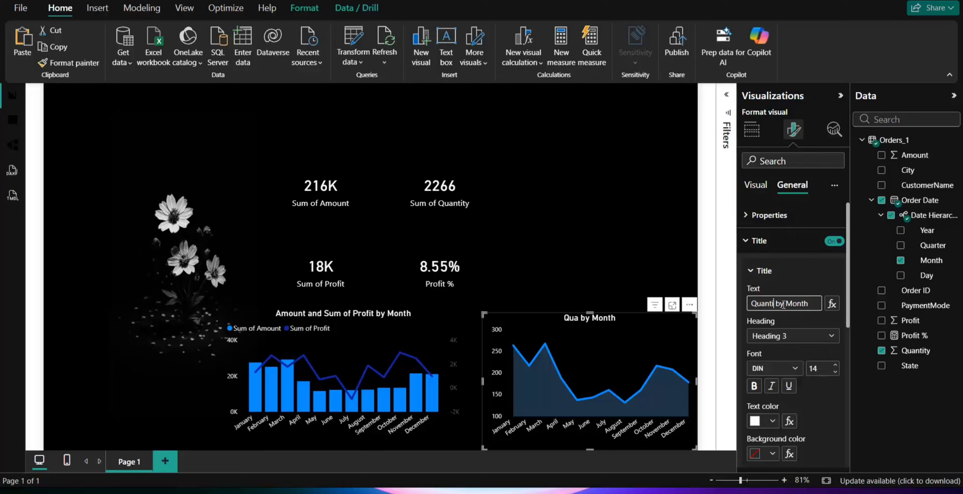
{"action": "type", "text": "ty"}
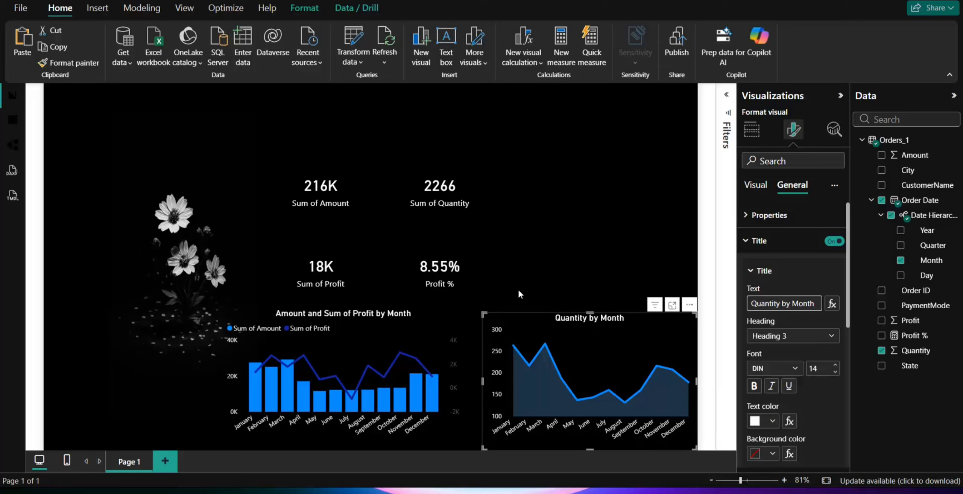
Change the combo chart's title to "Amount and Profit by Month"
{"action": "left_click", "coordinate": [365, 307]}
{"action": "left_click", "coordinate": [406, 310]}
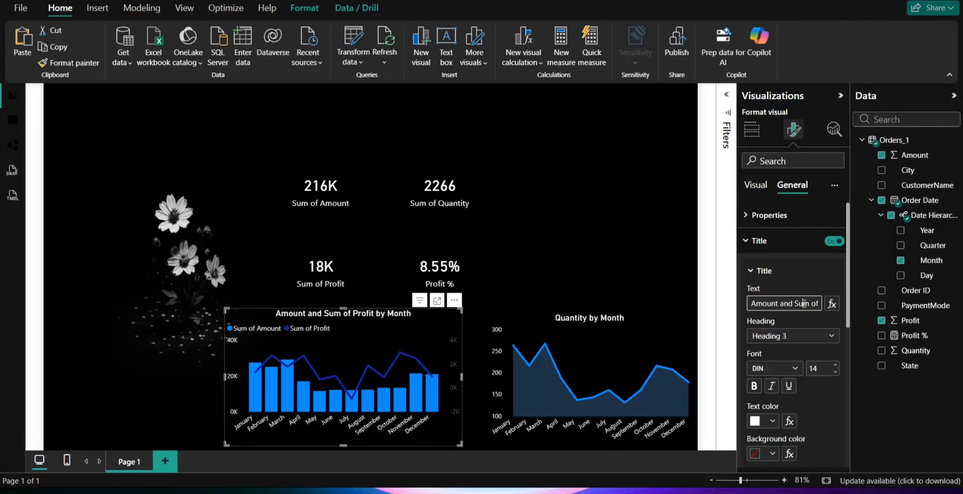
{"action": "double_click", "coordinate": [794, 305]}
{"action": "key", "text": "BackSpace"}
{"action": "key", "text": "Delete"}
{"action": "key", "text": "Delete"}
{"action": "key", "text": "Delete"}
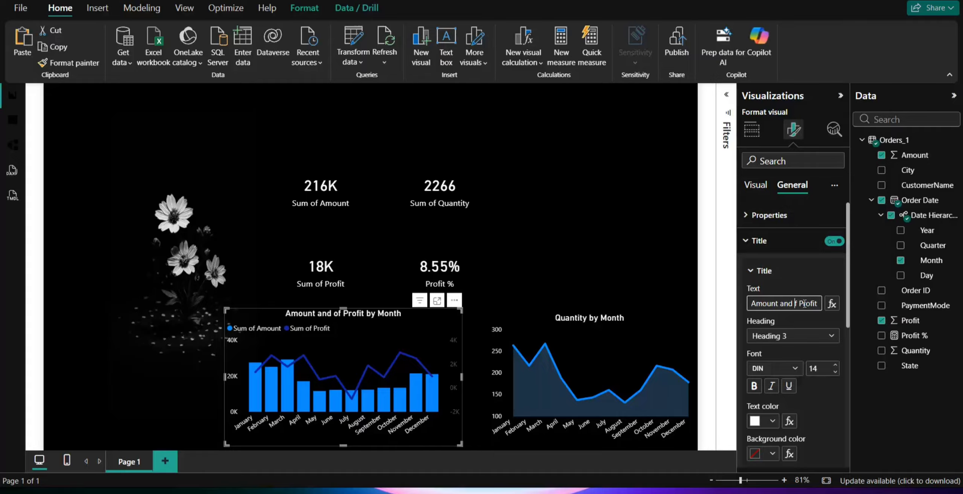
{"action": "left_click", "coordinate": [595, 229]}
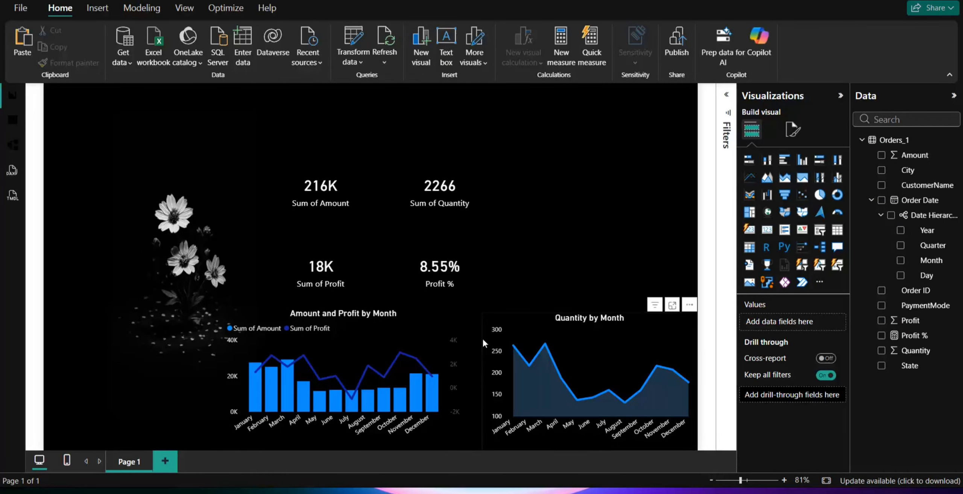
Widen the Quantity by Month area chart slightly toward the combo chart
{"action": "left_click", "coordinate": [482, 378]}
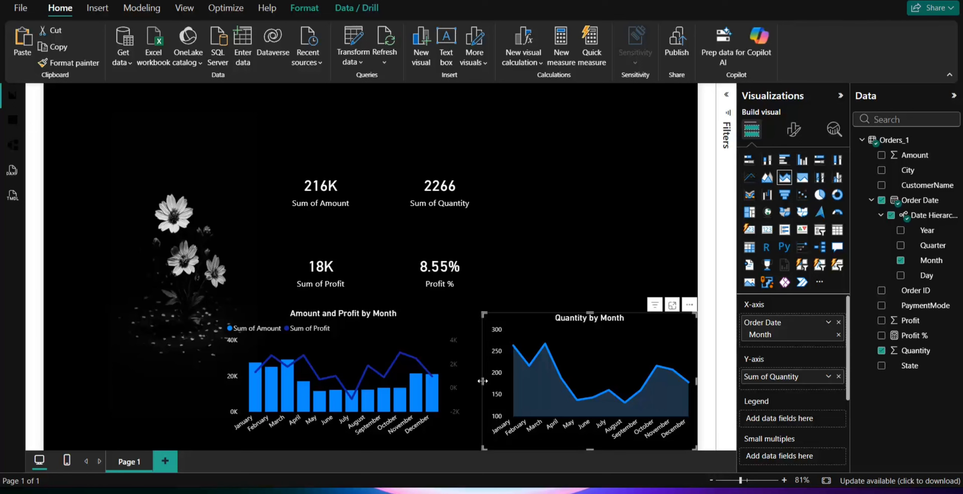
{"action": "left_click_drag", "start_coordinate": [480, 381], "coordinate": [473, 380]}
{"action": "left_click", "coordinate": [565, 246]}
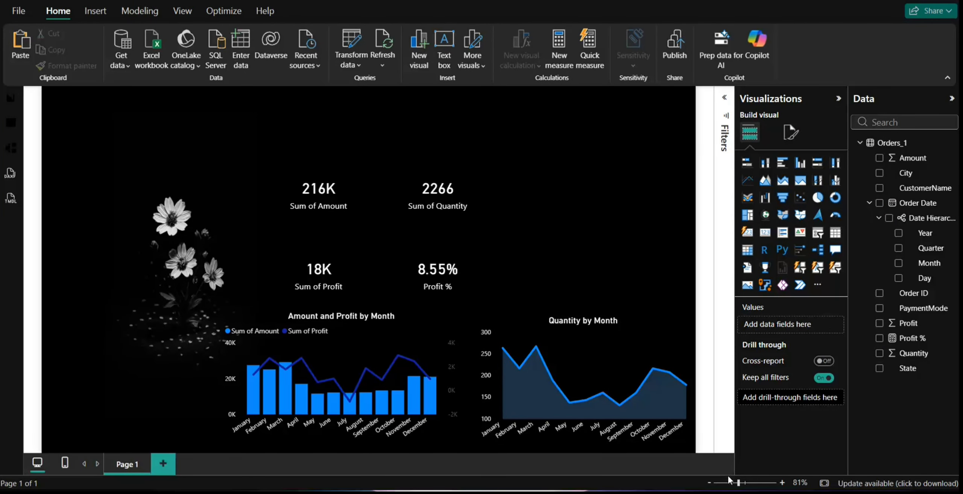
Duplicate the Quantity by Month area chart and place a smaller copy in the page's upper-right corner
{"action": "left_click", "coordinate": [525, 319]}
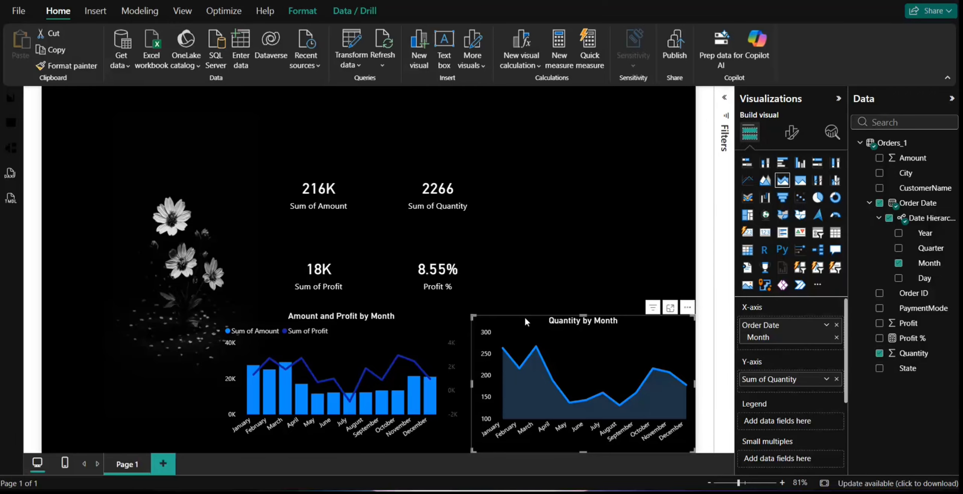
{"action": "key", "text": "ctrl+c"}
{"action": "key", "text": "ctrl+v"}
{"action": "left_click_drag", "start_coordinate": [528, 318], "coordinate": [540, 103]}
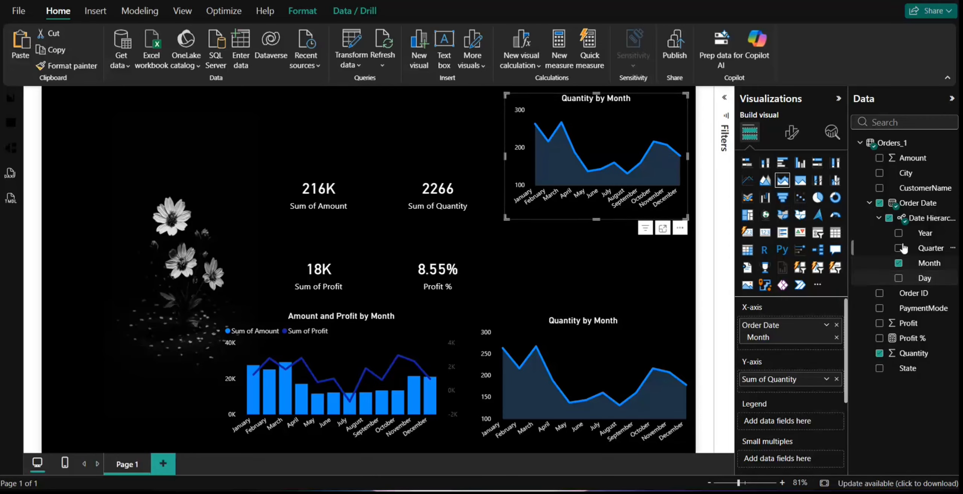
Convert the duplicated chart to a pie chart and replace the Month field in its legend with PaymentMode
{"action": "left_click", "coordinate": [817, 198]}
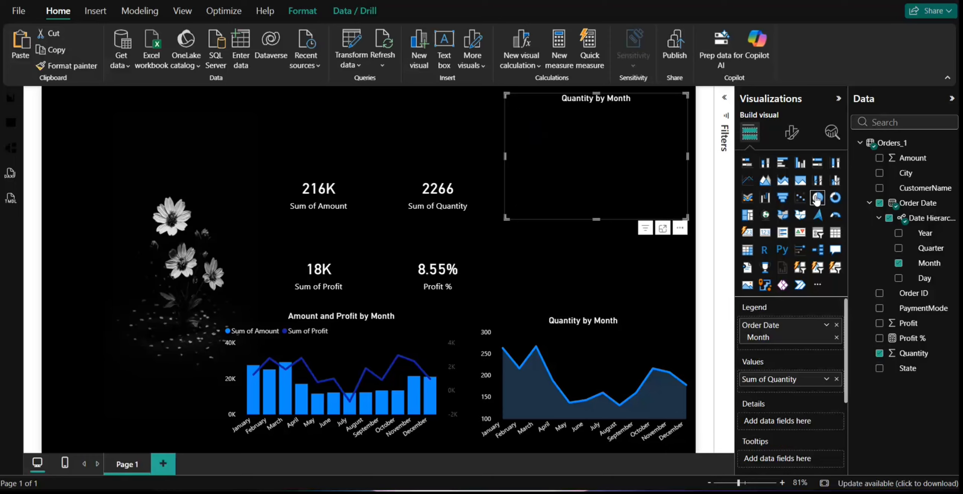
{"action": "left_click", "coordinate": [835, 200]}
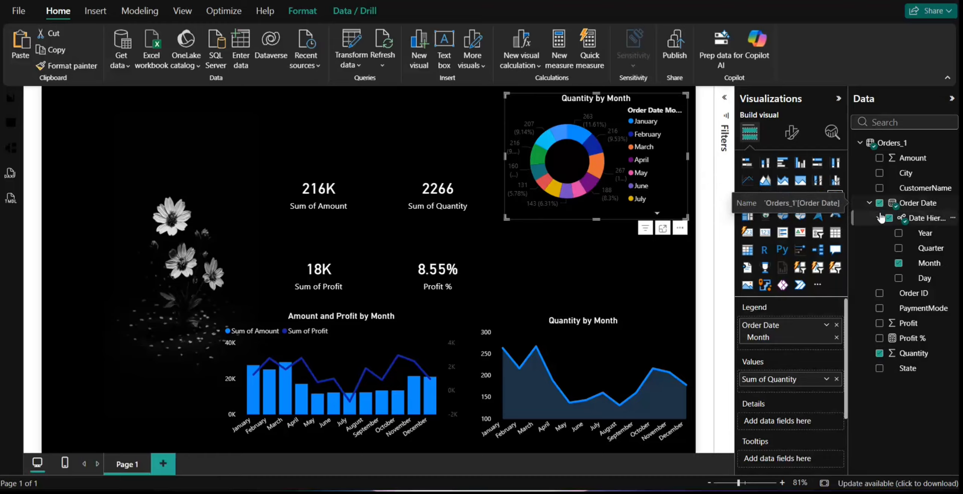
{"action": "left_click", "coordinate": [898, 266]}
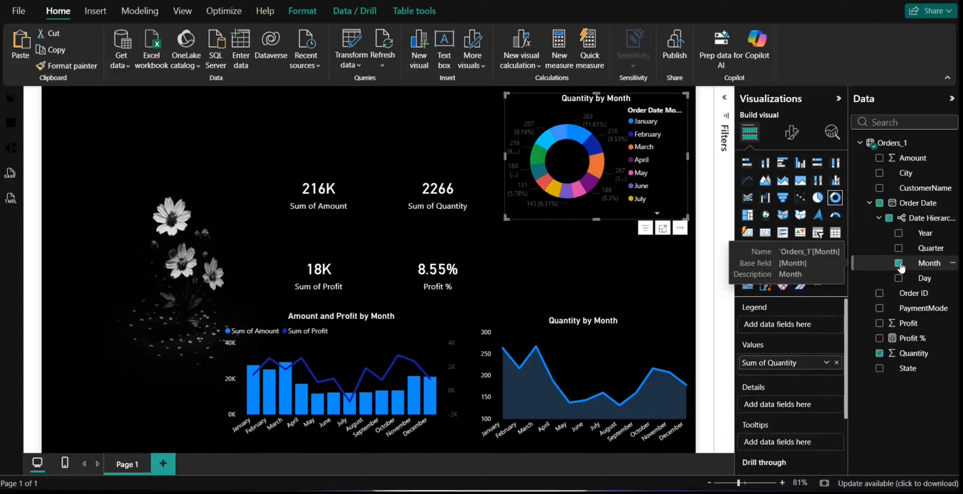
{"action": "left_click_drag", "start_coordinate": [908, 309], "coordinate": [790, 329]}
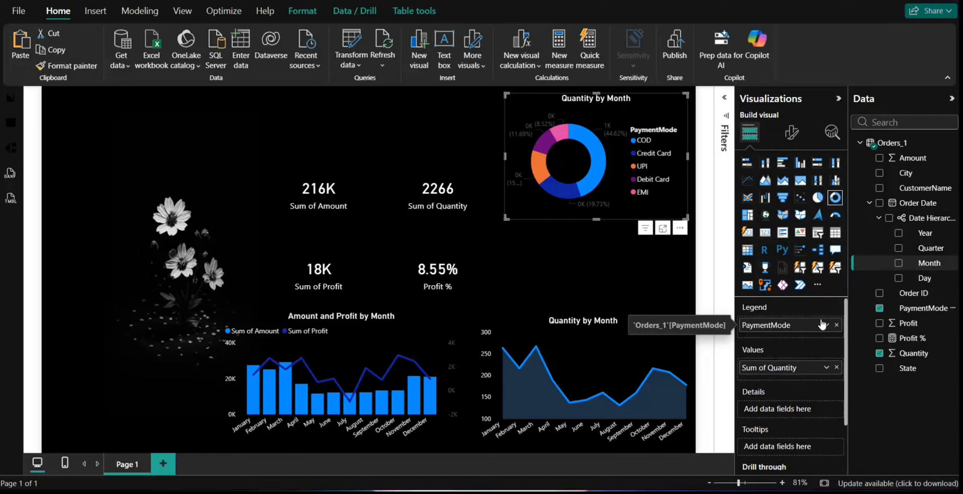
{"action": "left_click", "coordinate": [817, 198]}
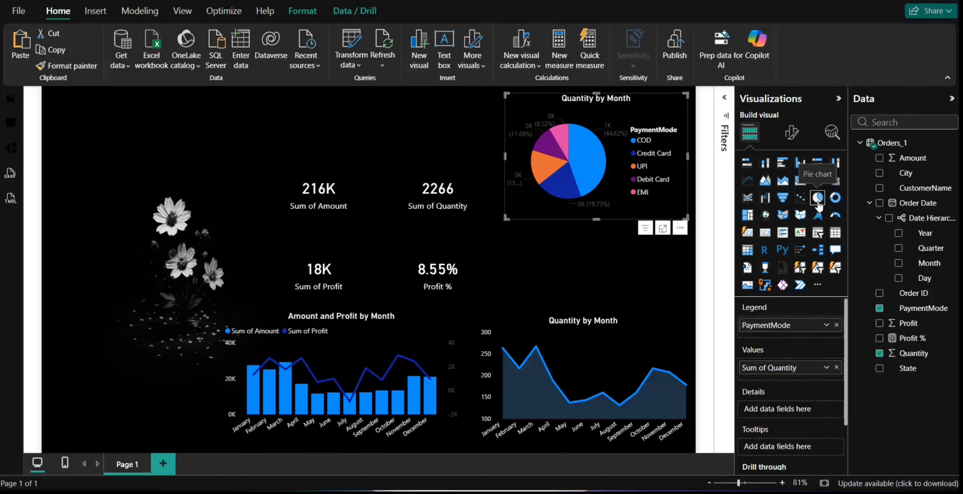
Try showing the pie chart's Quantity as percent of grand total, and restore it to no calculation
{"action": "left_click", "coordinate": [826, 367]}
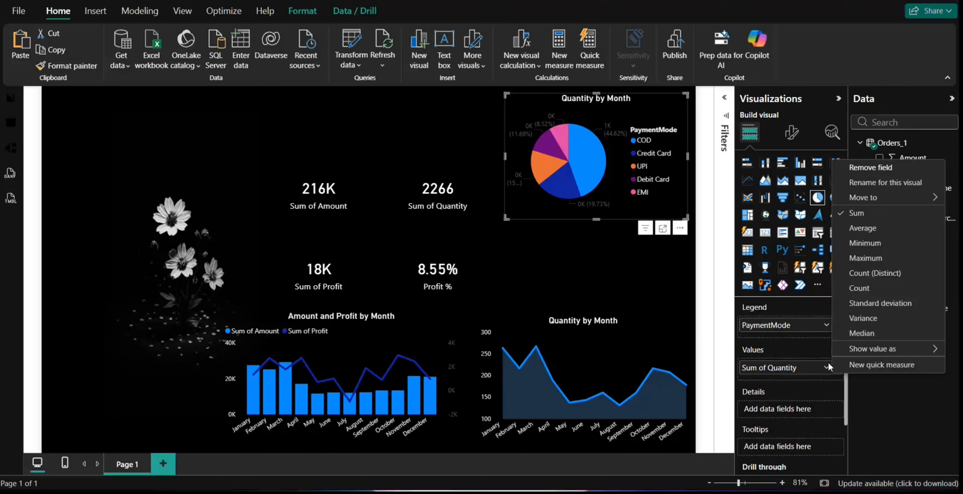
{"action": "mouse_move", "coordinate": [873, 350]}
{"action": "left_click", "coordinate": [764, 364]}
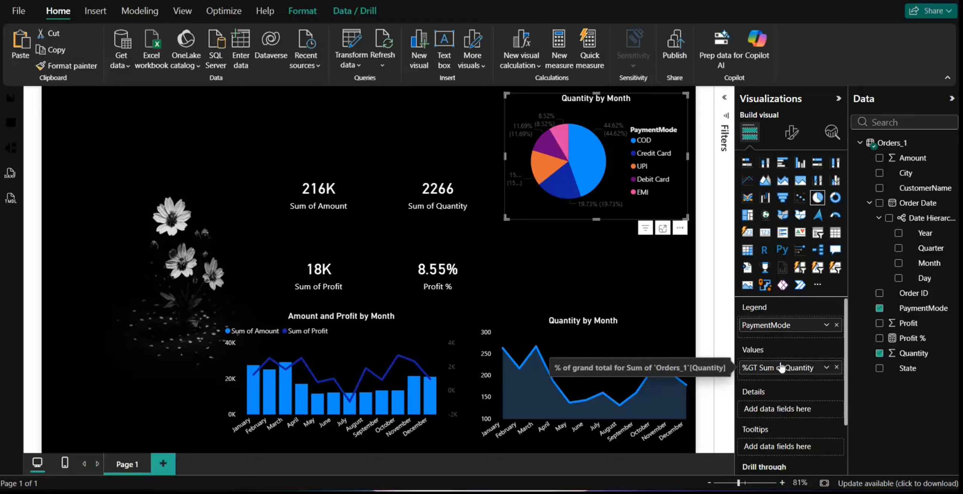
{"action": "left_click", "coordinate": [827, 368]}
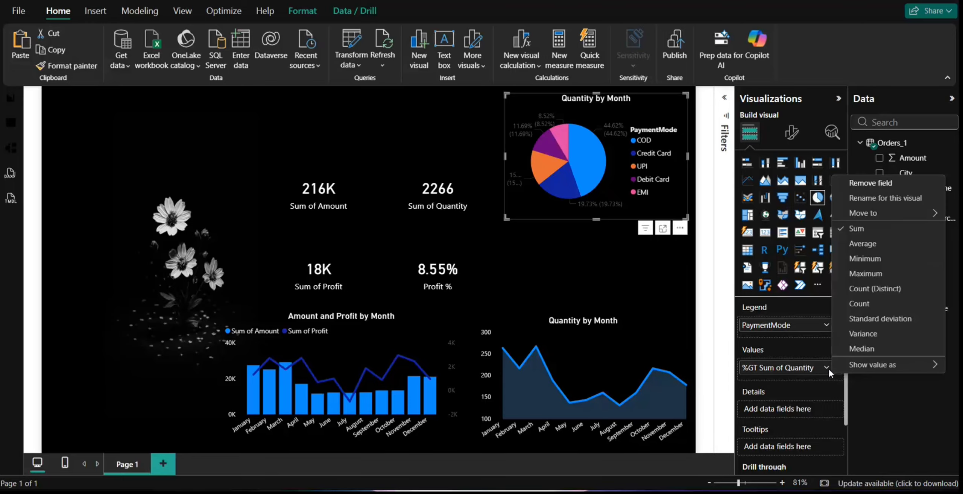
{"action": "mouse_move", "coordinate": [845, 367]}
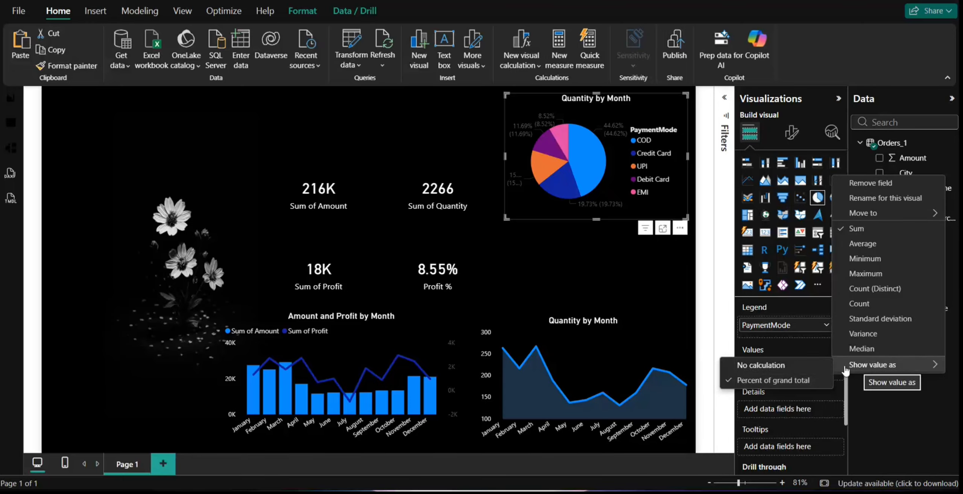
{"action": "left_click", "coordinate": [755, 371]}
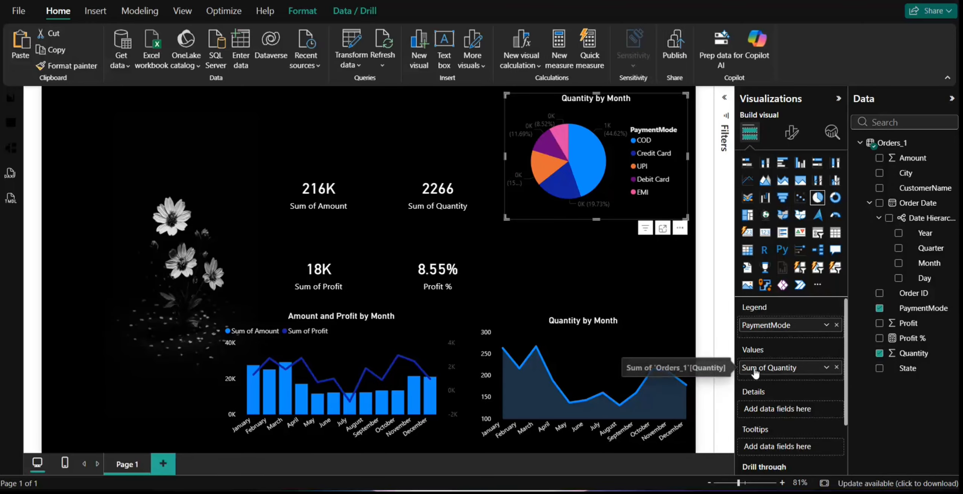
Set the pie chart's detail label contents to category and percent of total, and turn off its legend
{"action": "left_click", "coordinate": [791, 132]}
{"action": "left_click", "coordinate": [769, 282]}
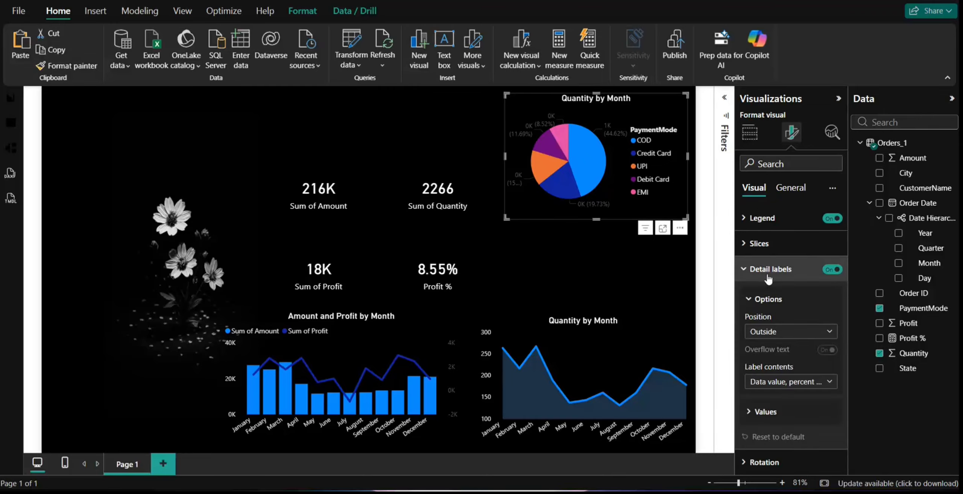
{"action": "left_click", "coordinate": [790, 377]}
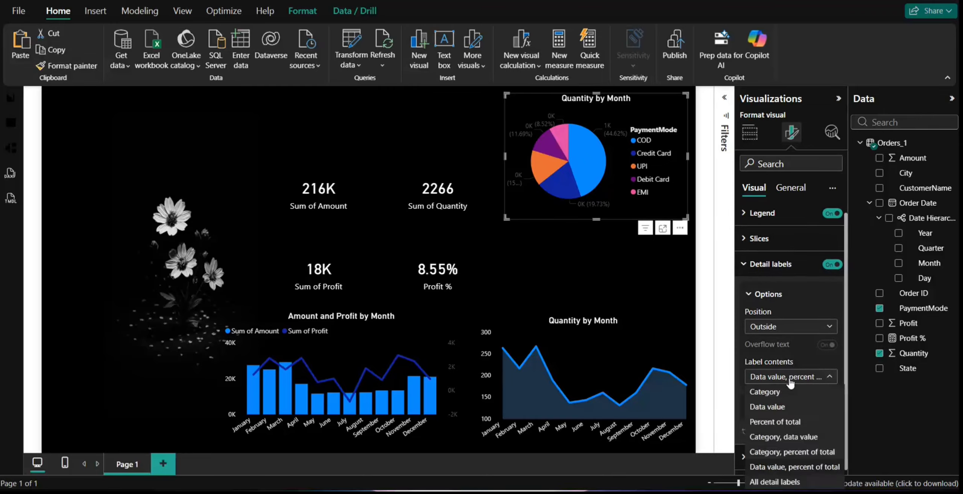
{"action": "left_click", "coordinate": [776, 453]}
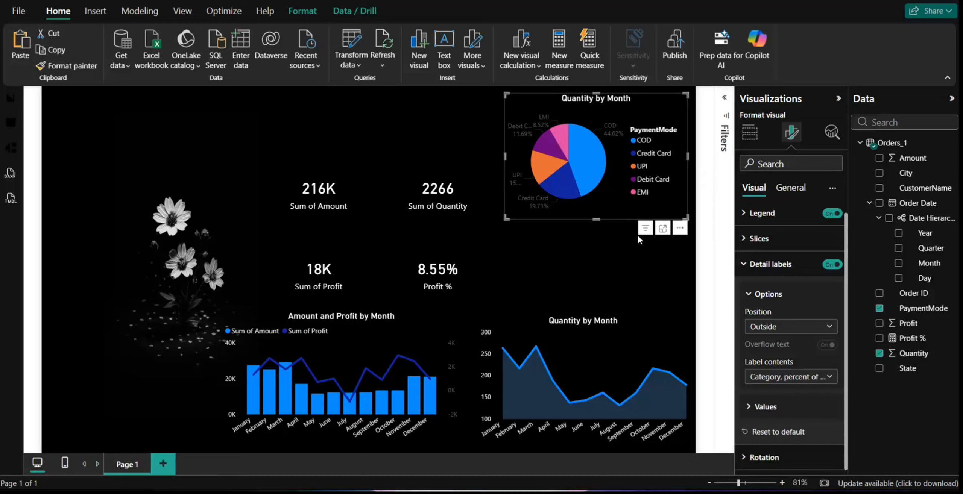
{"action": "left_click", "coordinate": [770, 264]}
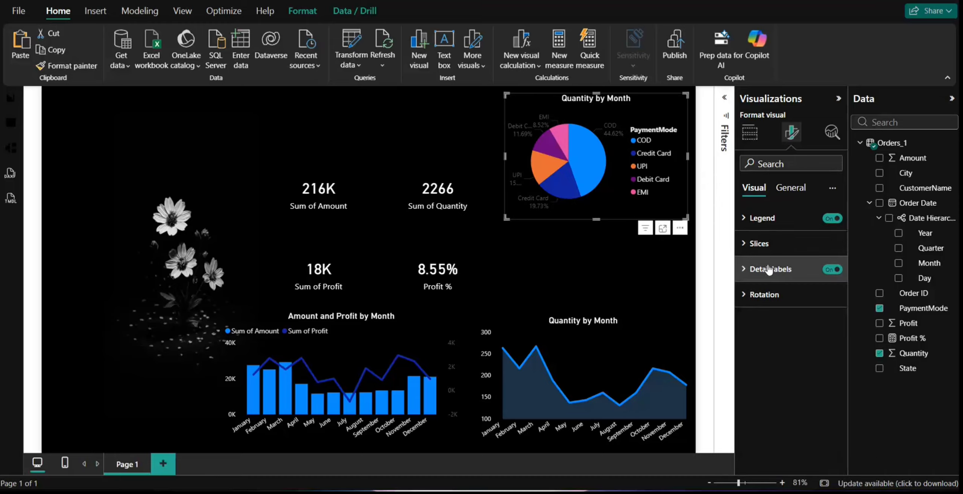
{"action": "left_click", "coordinate": [838, 220]}
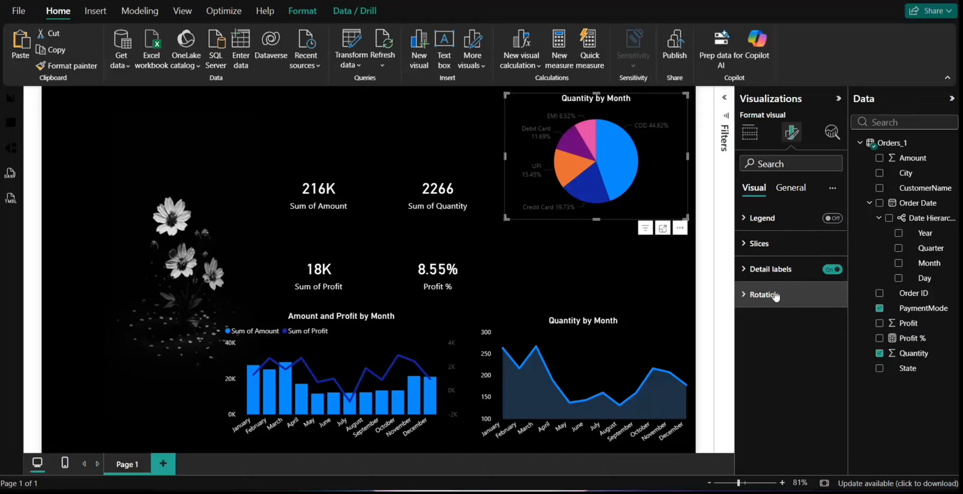
Change the text color of the pie chart's detail labels to light gray
{"action": "left_click", "coordinate": [774, 247]}
{"action": "left_click", "coordinate": [774, 247]}
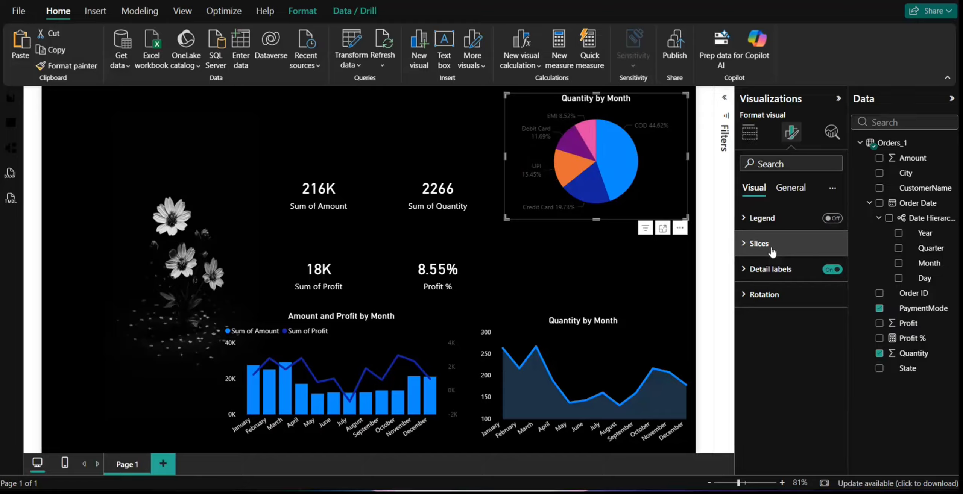
{"action": "left_click", "coordinate": [772, 271]}
{"action": "left_click", "coordinate": [765, 411]}
{"action": "scroll", "coordinate": [771, 406], "scroll_direction": "down", "scroll_amount": 4}
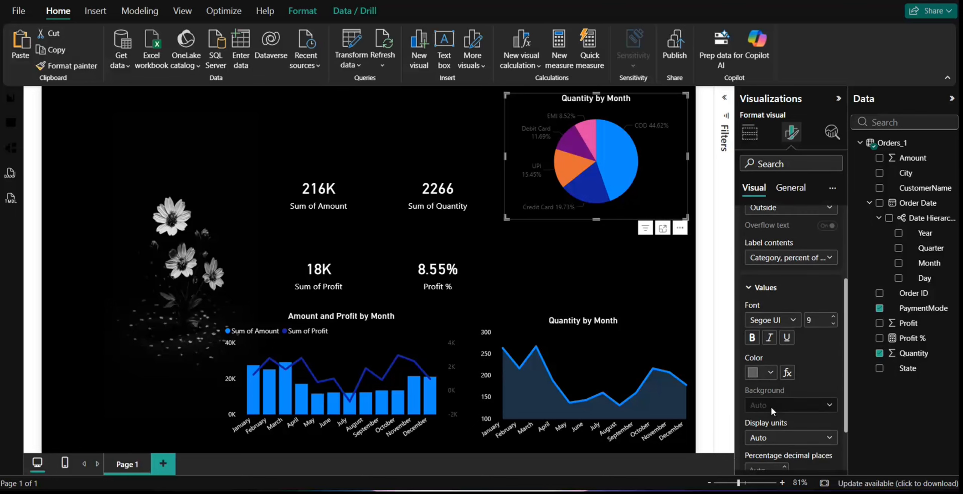
{"action": "left_click", "coordinate": [769, 367]}
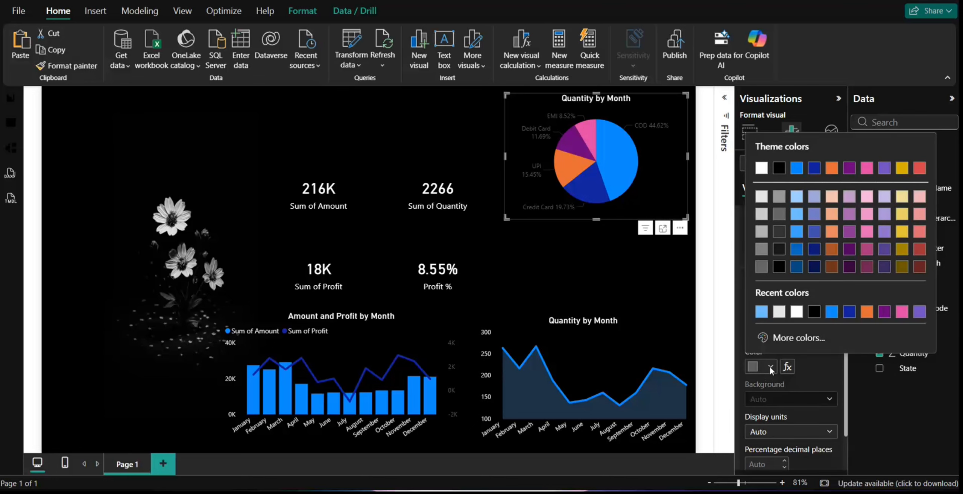
{"action": "left_click", "coordinate": [762, 203]}
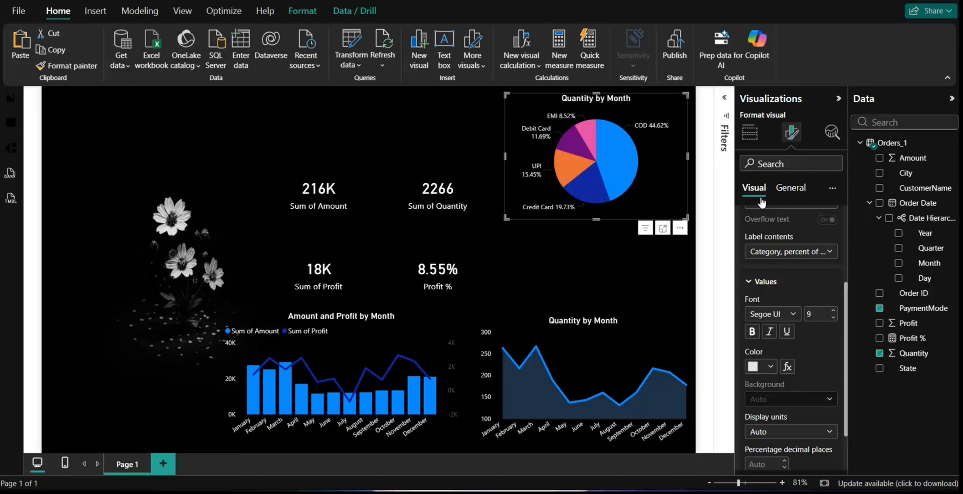
Shrink the pie chart slightly and fit a smaller duplicate of it between the original and the area chart
{"action": "scroll", "coordinate": [794, 222], "scroll_direction": "up", "scroll_amount": 2}
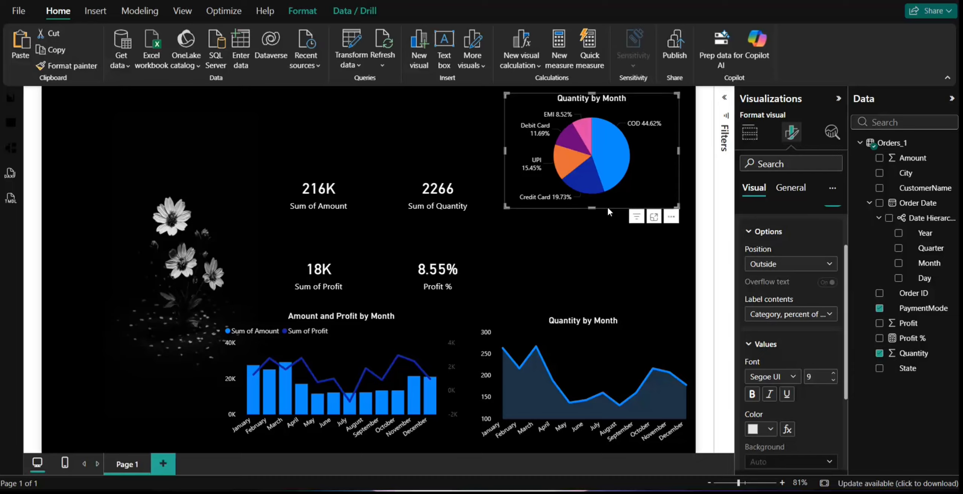
{"action": "left_click_drag", "start_coordinate": [608, 206], "coordinate": [607, 316]}
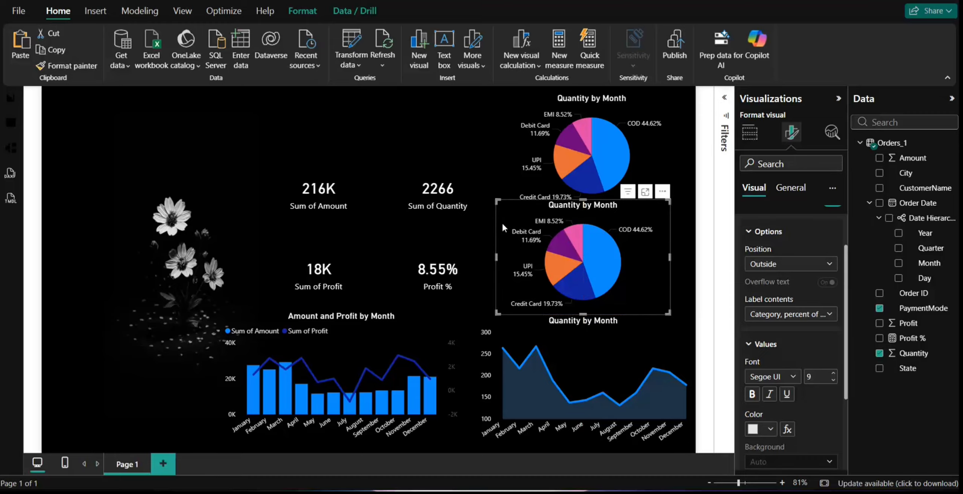
{"action": "left_click_drag", "start_coordinate": [497, 201], "coordinate": [499, 207]}
{"action": "left_click_drag", "start_coordinate": [628, 209], "coordinate": [635, 214]}
Lower the top edge of the Quantity by Month area chart slightly to leave space beneath the pie chart
{"action": "left_click", "coordinate": [482, 319]}
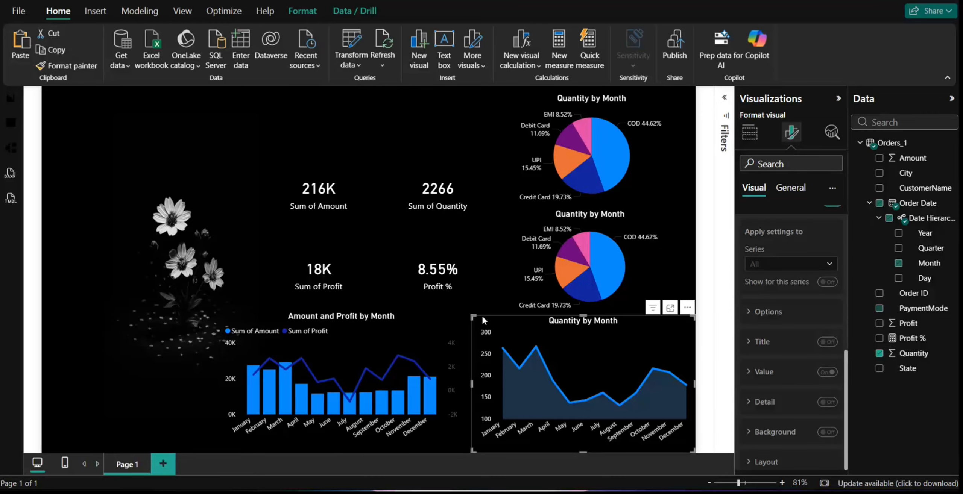
{"action": "left_click_drag", "start_coordinate": [473, 317], "coordinate": [470, 321]}
{"action": "left_click", "coordinate": [471, 308]}
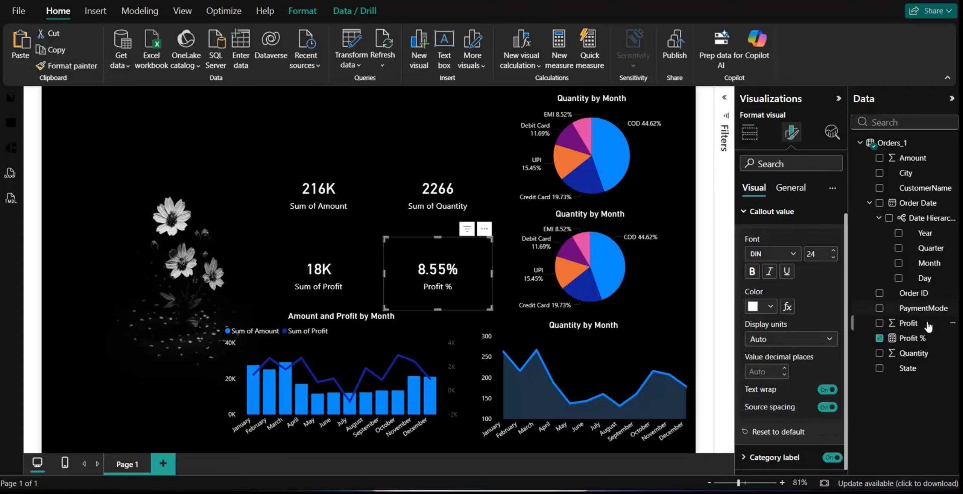
Replace the Quantity field with Amount in the lower pie chart
{"action": "left_click", "coordinate": [645, 150]}
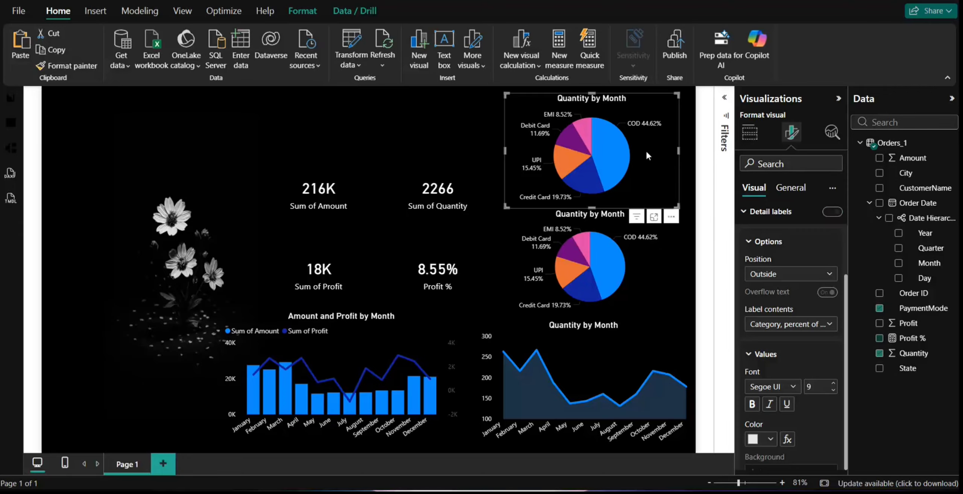
{"action": "left_click", "coordinate": [665, 251]}
{"action": "left_click", "coordinate": [880, 353]}
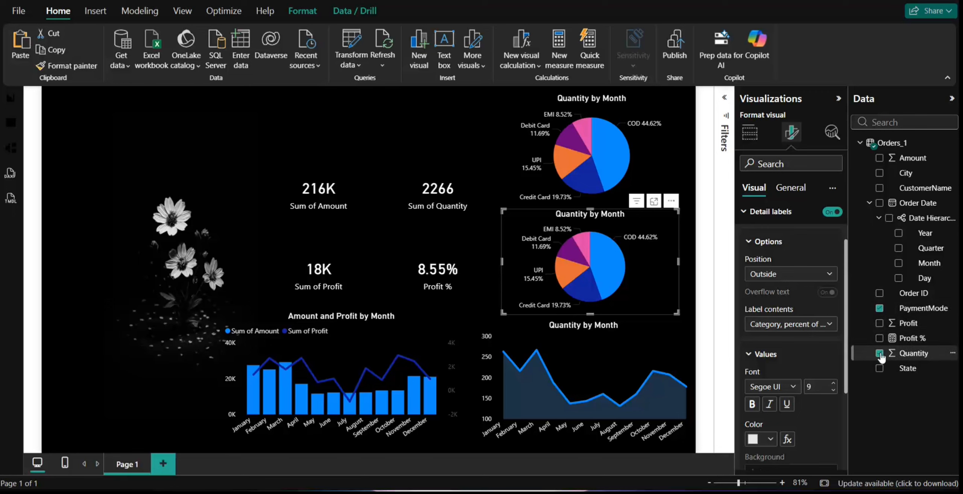
{"action": "left_click", "coordinate": [880, 158]}
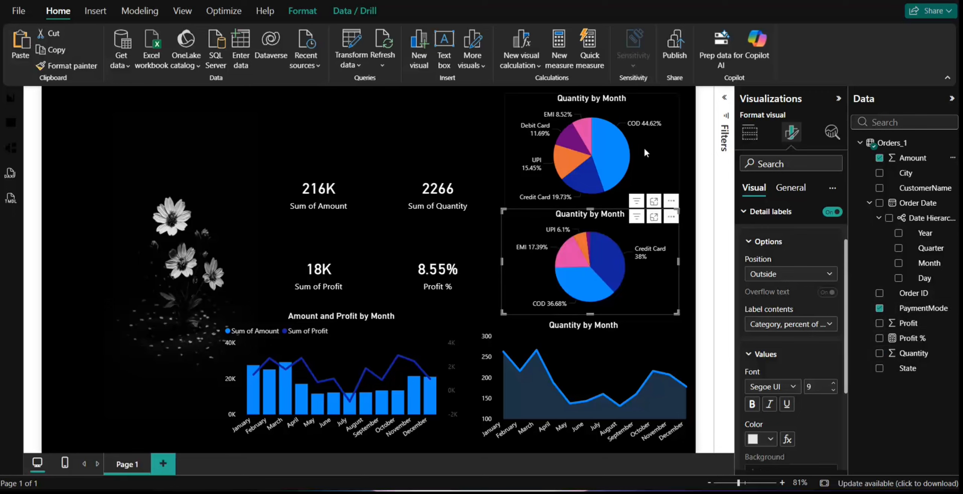
Change the upper pie chart's title to "Quantity by Payment Mode"
{"action": "left_click", "coordinate": [621, 100]}
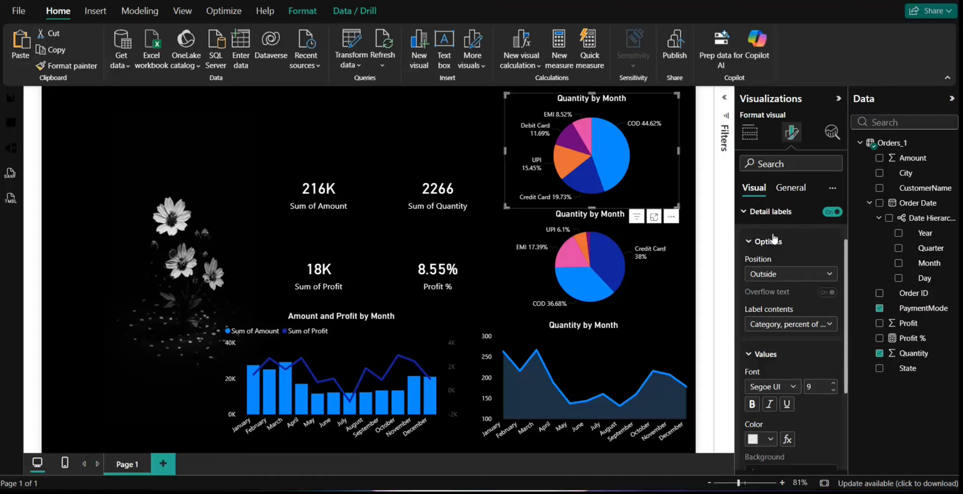
{"action": "left_click", "coordinate": [770, 213]}
{"action": "left_click", "coordinate": [791, 188]}
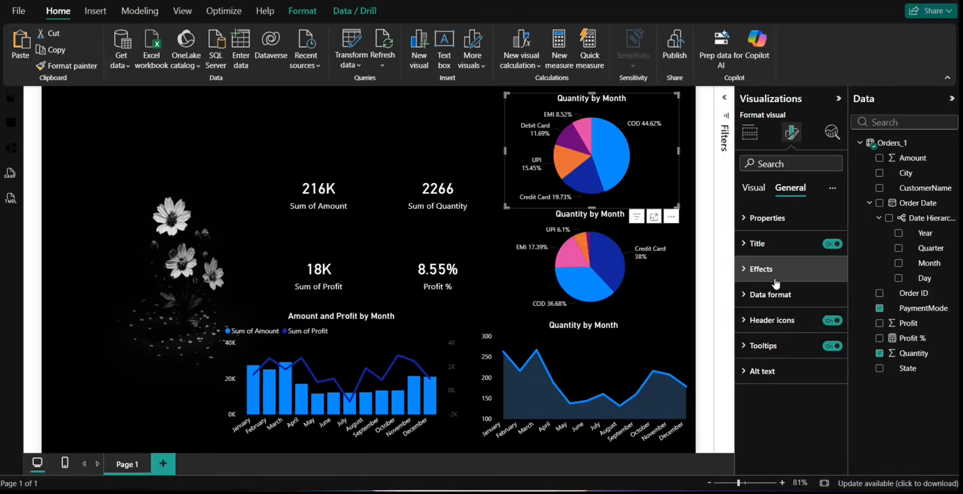
{"action": "left_click", "coordinate": [778, 244]}
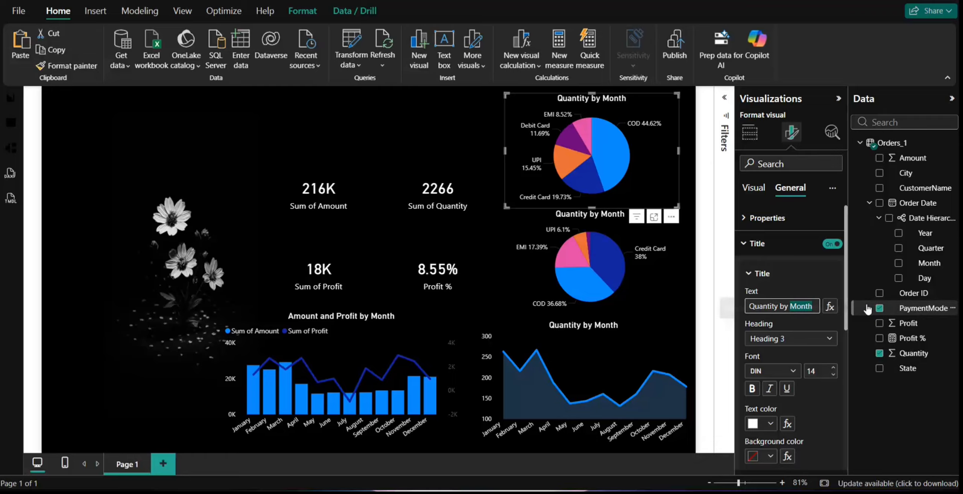
{"action": "type", "text": "Payment Mode"}
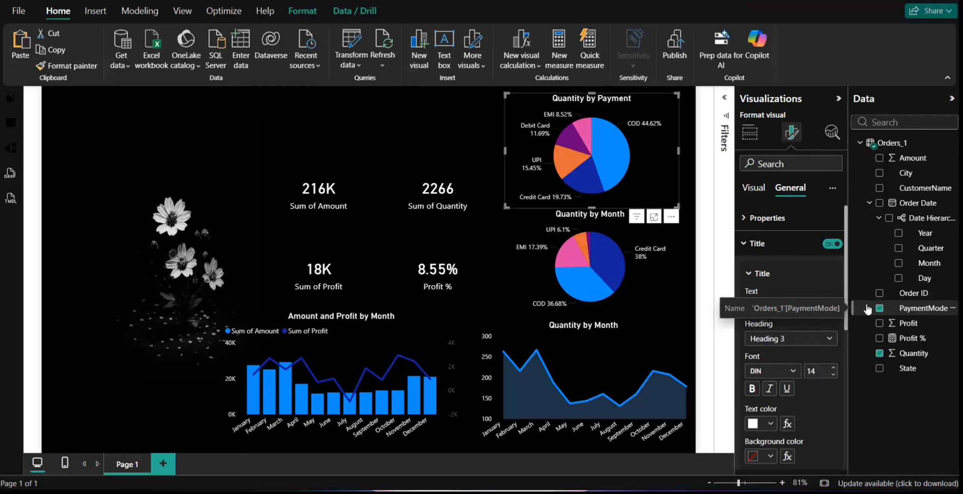
Change the lower pie chart's title to "Amount by Payment Mode"
{"action": "left_click", "coordinate": [558, 216]}
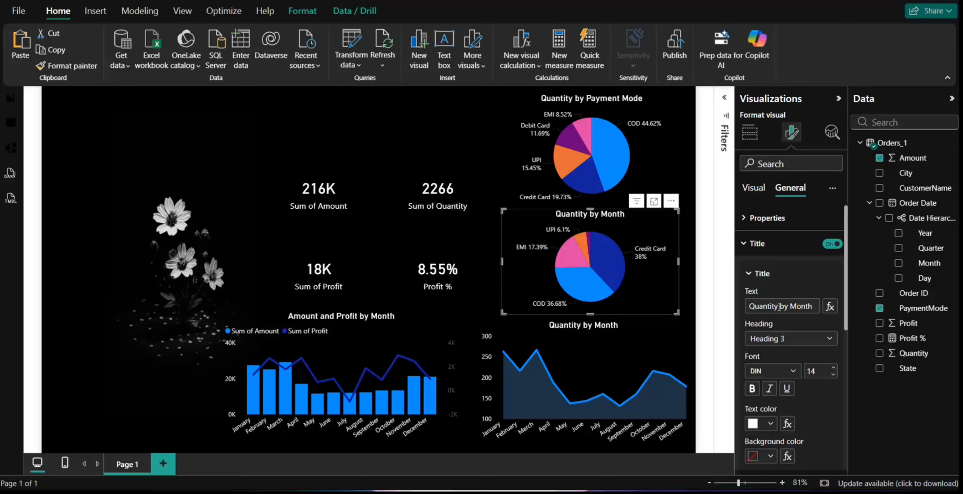
{"action": "left_click", "coordinate": [749, 306]}
{"action": "key", "text": "ctrl+a"}
{"action": "type", "text": "Amo"}
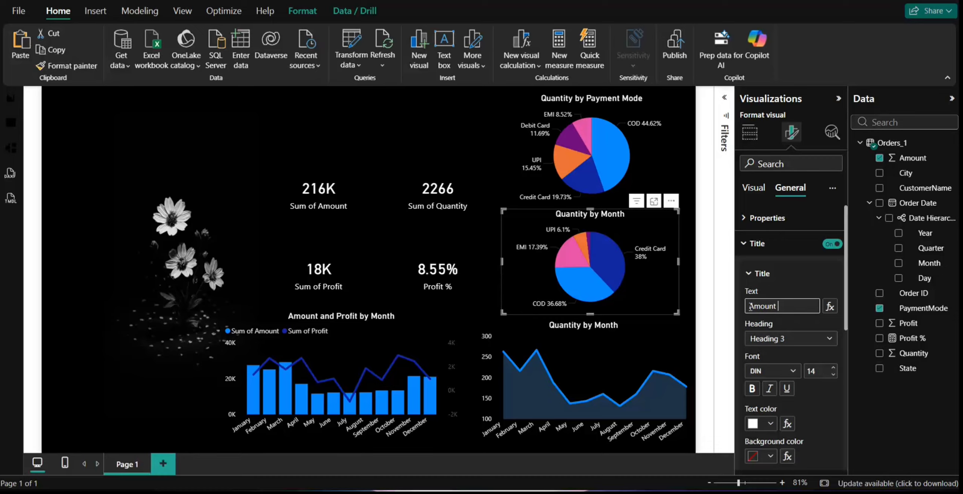
{"action": "type", "text": "unt by Payment Mode"}
Move the four KPI cards together slightly up and to the left to free space above the combo chart
{"action": "left_click", "coordinate": [445, 141]}
{"action": "left_click_drag", "start_coordinate": [258, 143], "coordinate": [500, 323]}
{"action": "left_click_drag", "start_coordinate": [308, 162], "coordinate": [293, 143]}
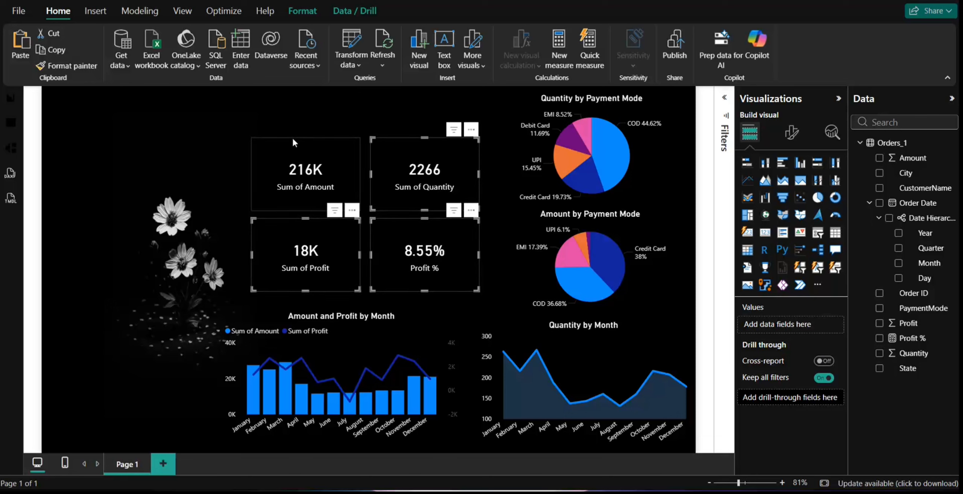
{"action": "left_click", "coordinate": [207, 143]}
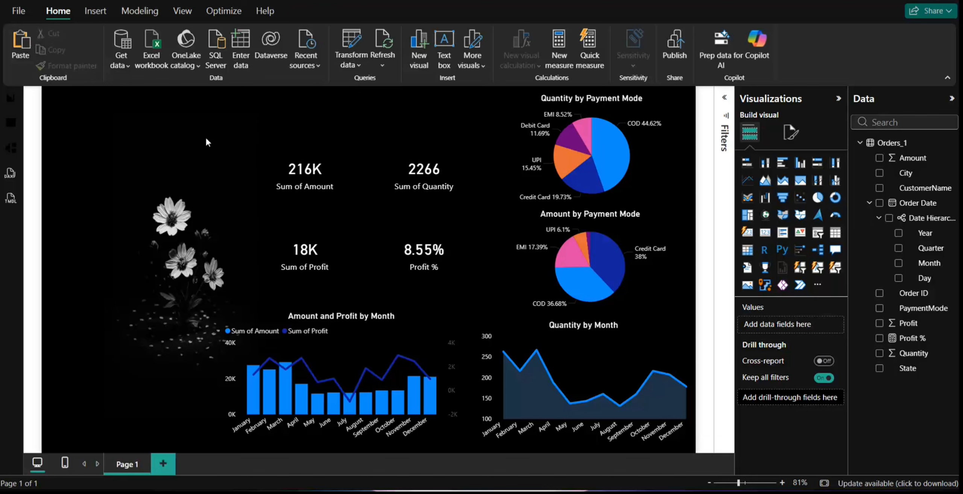
Insert a wide, shallow text box above the KPI cards containing "Sales Performance Overview"
{"action": "left_click", "coordinate": [96, 10]}
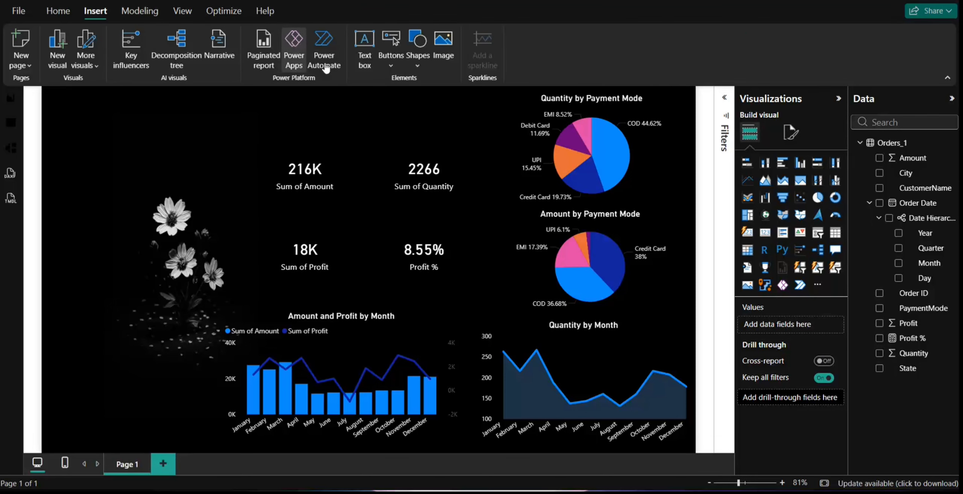
{"action": "left_click", "coordinate": [365, 45]}
{"action": "left_click_drag", "start_coordinate": [123, 122], "coordinate": [160, 97]}
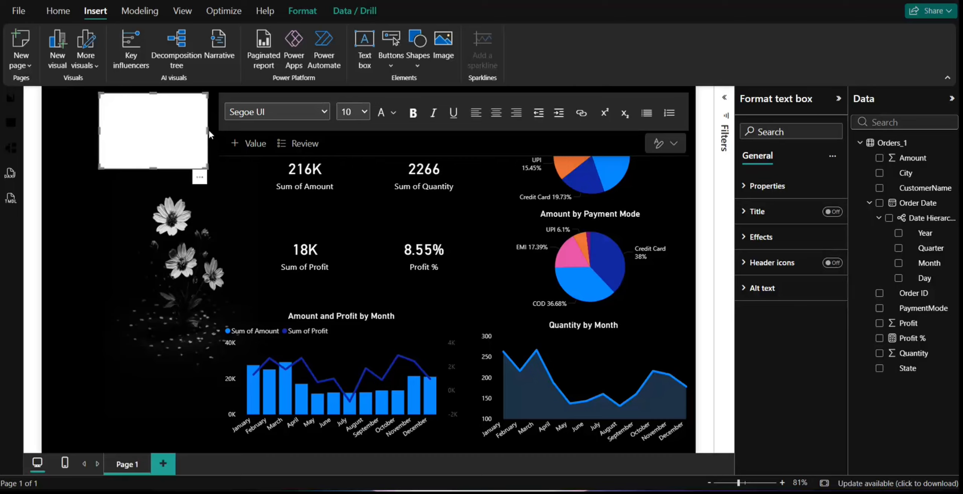
{"action": "left_click_drag", "start_coordinate": [208, 131], "coordinate": [501, 128]}
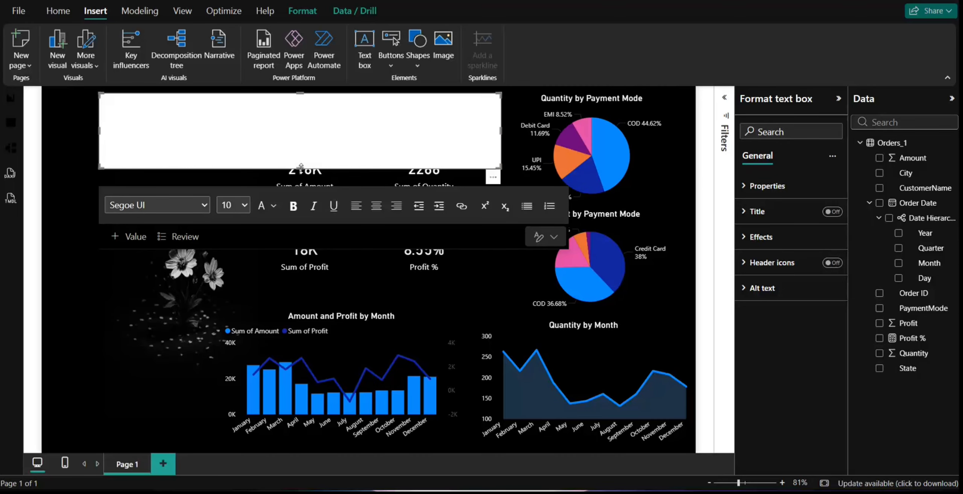
{"action": "left_click_drag", "start_coordinate": [301, 162], "coordinate": [312, 140]}
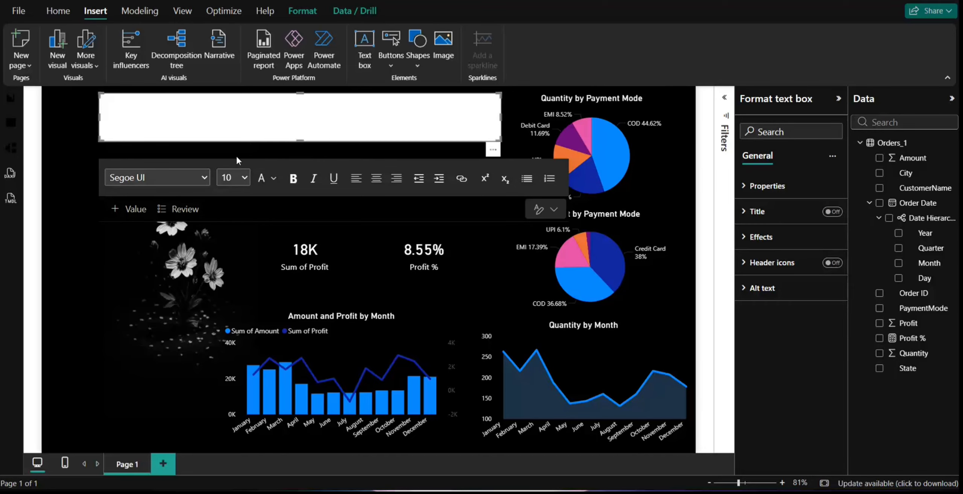
{"action": "type", "text": "S"}
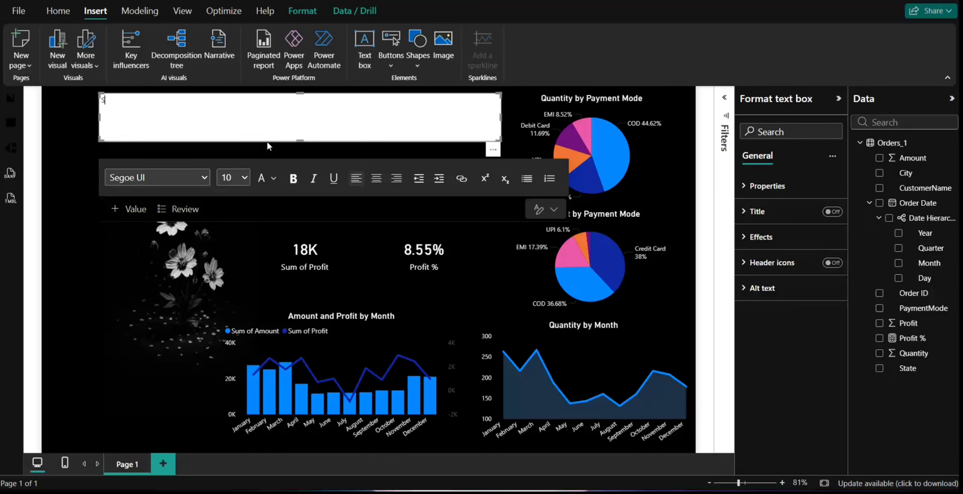
{"action": "type", "text": "ales Performance Overview"}
Set the "Sales Performance Overview" text to Cambria at size 28
{"action": "left_click_drag", "start_coordinate": [199, 103], "coordinate": [101, 101]}
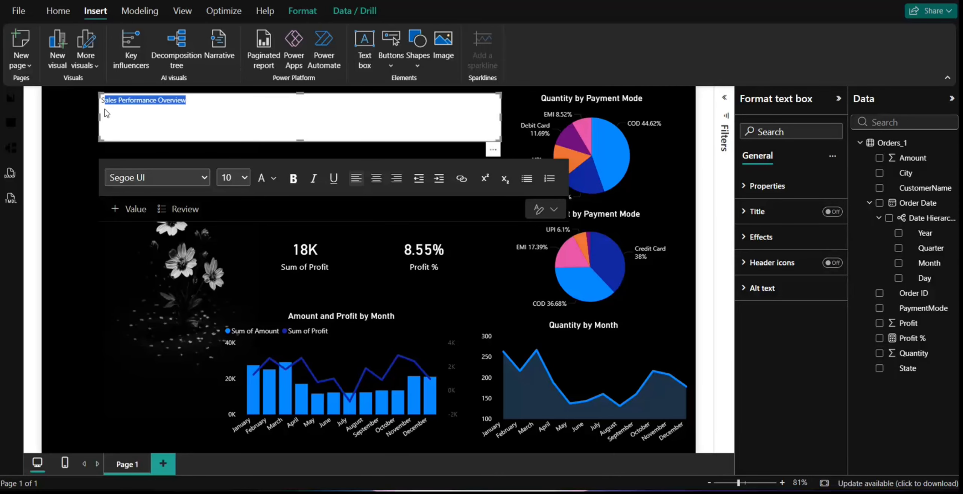
{"action": "left_click", "coordinate": [234, 178]}
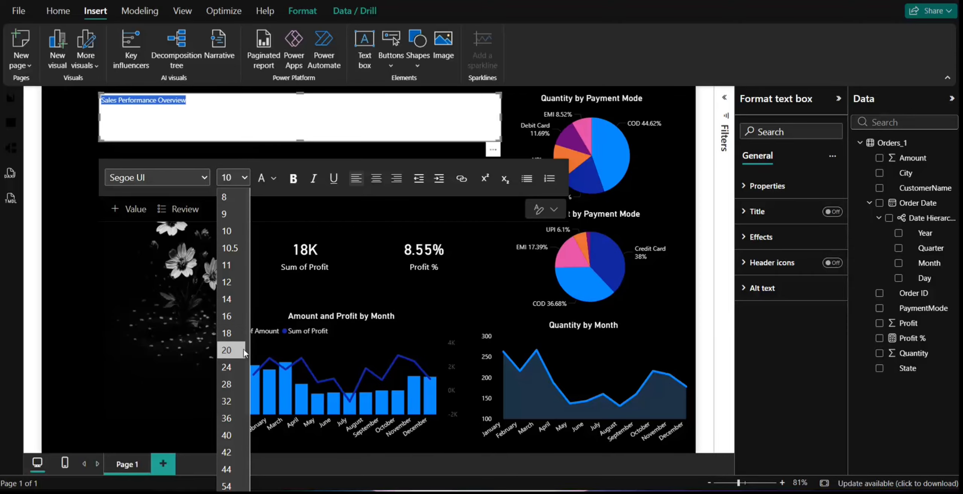
{"action": "left_click", "coordinate": [231, 367]}
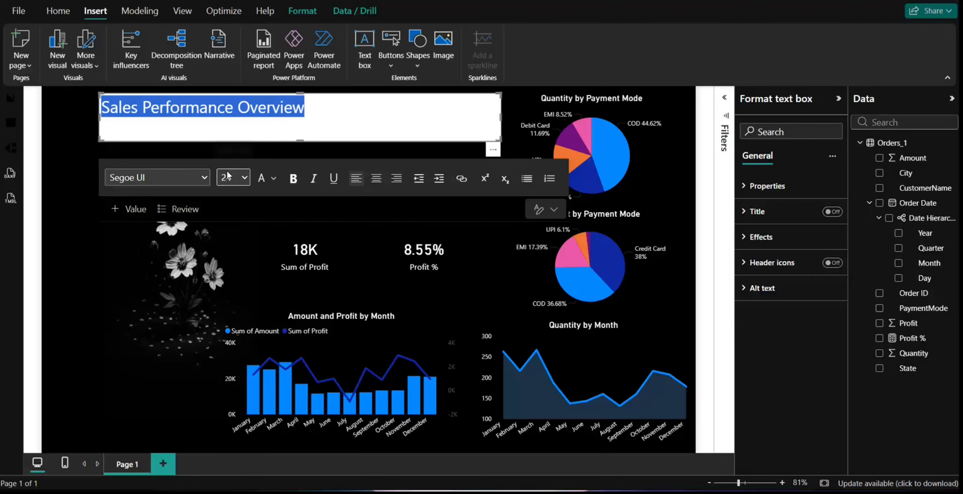
{"action": "left_click", "coordinate": [242, 177]}
{"action": "left_click", "coordinate": [228, 390]}
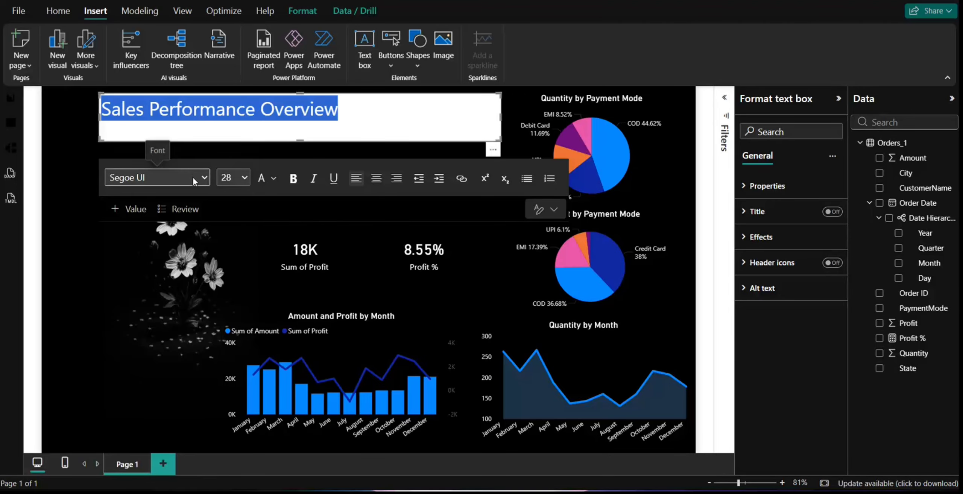
{"action": "left_click", "coordinate": [204, 178]}
{"action": "left_click", "coordinate": [147, 268]}
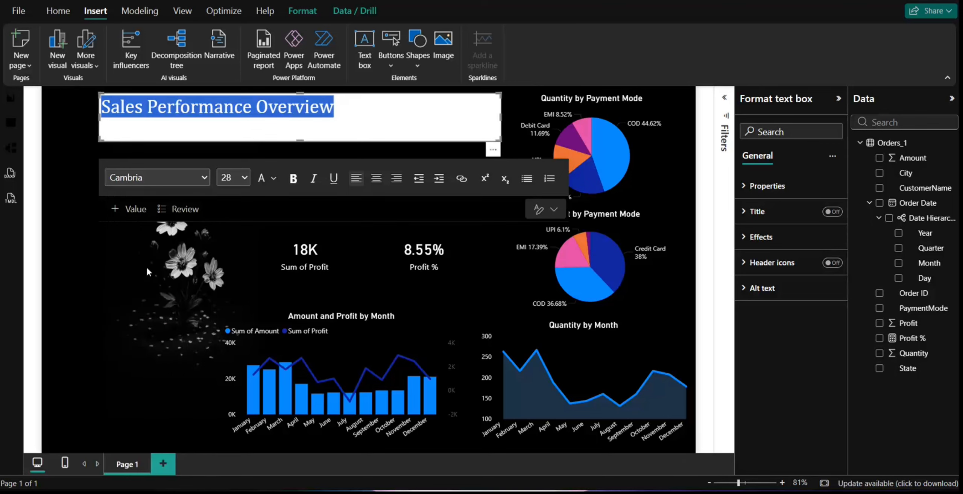
Center the dashboard title text and make it bold and bright blue
{"action": "left_click", "coordinate": [377, 178]}
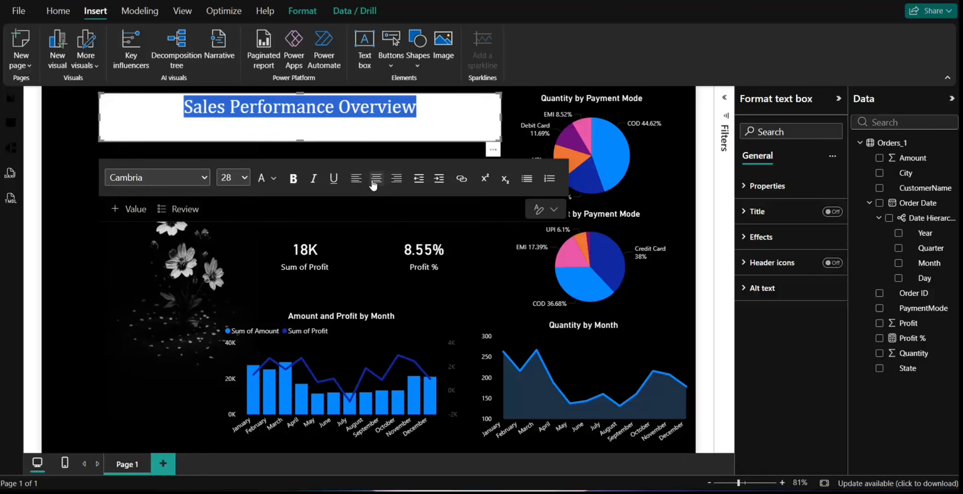
{"action": "left_click", "coordinate": [294, 179]}
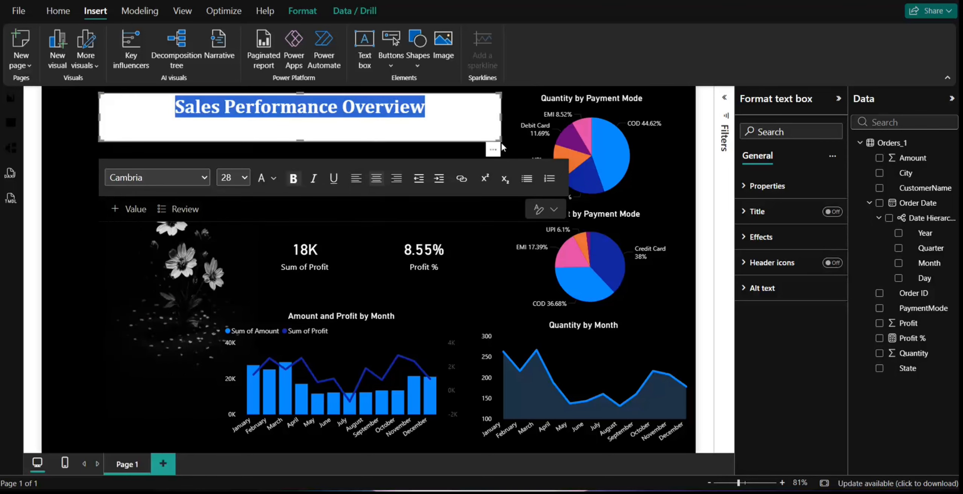
{"action": "left_click", "coordinate": [273, 179]}
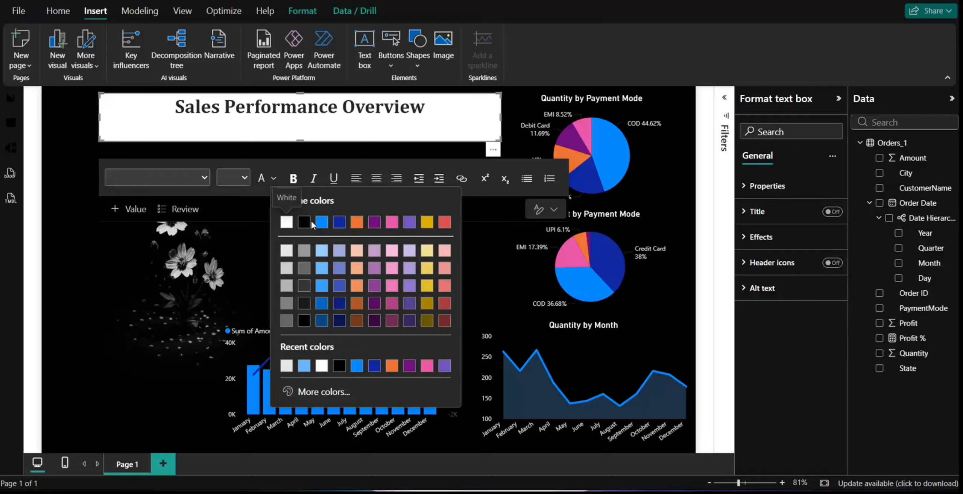
{"action": "left_click", "coordinate": [325, 228]}
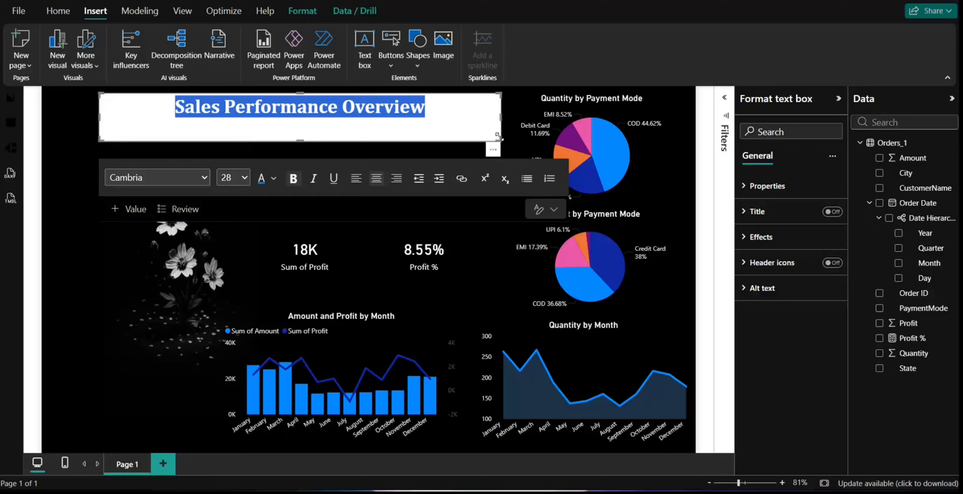
Shrink the title text box to about 552 wide by 60 high, ending just before the upper pie chart
{"action": "left_click_drag", "start_coordinate": [499, 136], "coordinate": [505, 117]}
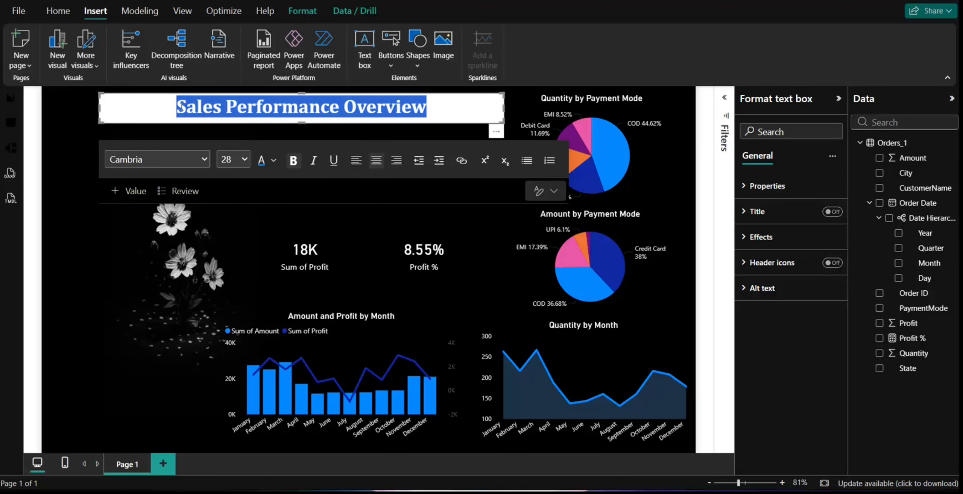
{"action": "mouse_move", "coordinate": [168, 119]}
{"action": "left_mouse_down"}
{"action": "mouse_move", "coordinate": [258, 117]}
{"action": "mouse_move", "coordinate": [173, 124]}
{"action": "left_mouse_up"}
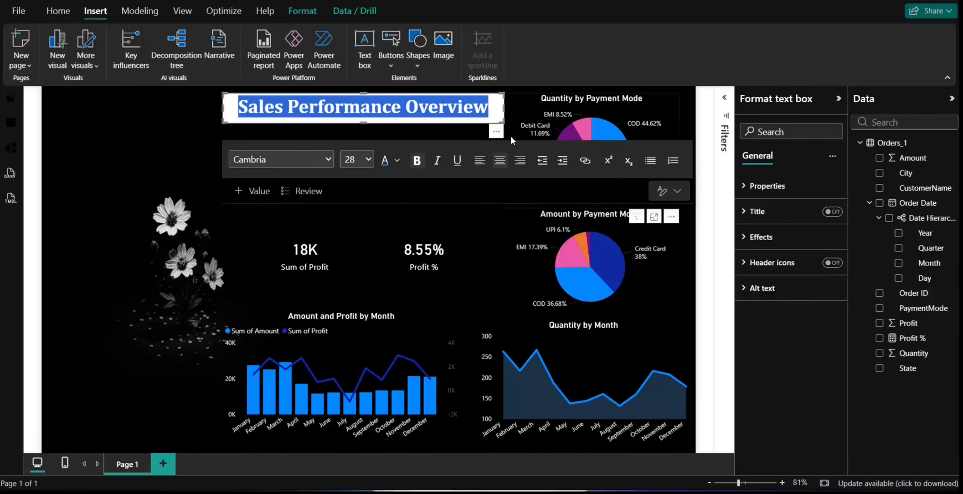
{"action": "left_click", "coordinate": [171, 137]}
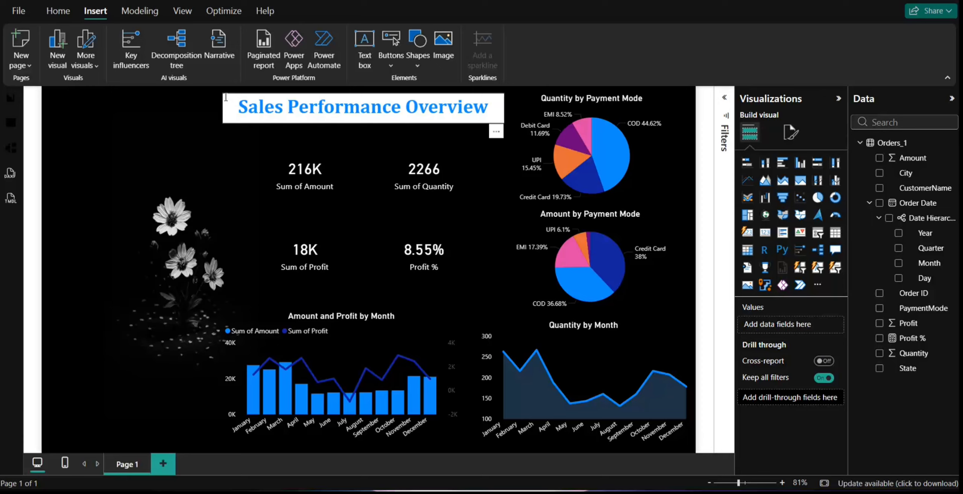
Turn off the title text box's background and nudge the box slightly left
{"action": "left_click", "coordinate": [227, 106]}
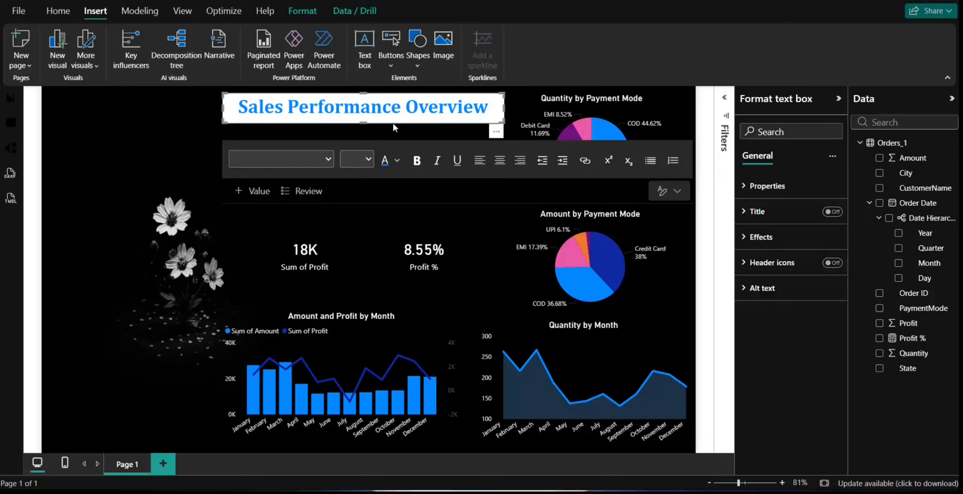
{"action": "left_click", "coordinate": [785, 187]}
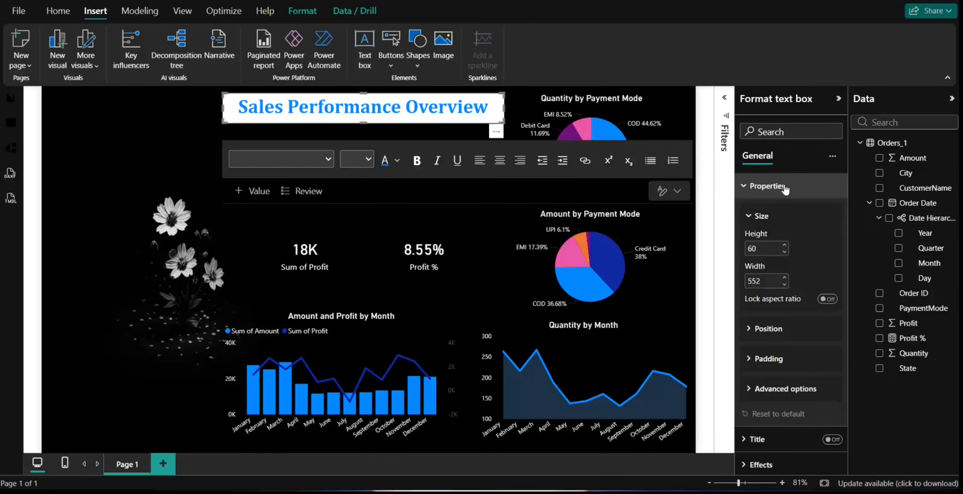
{"action": "left_click", "coordinate": [784, 187]}
{"action": "left_click", "coordinate": [786, 236]}
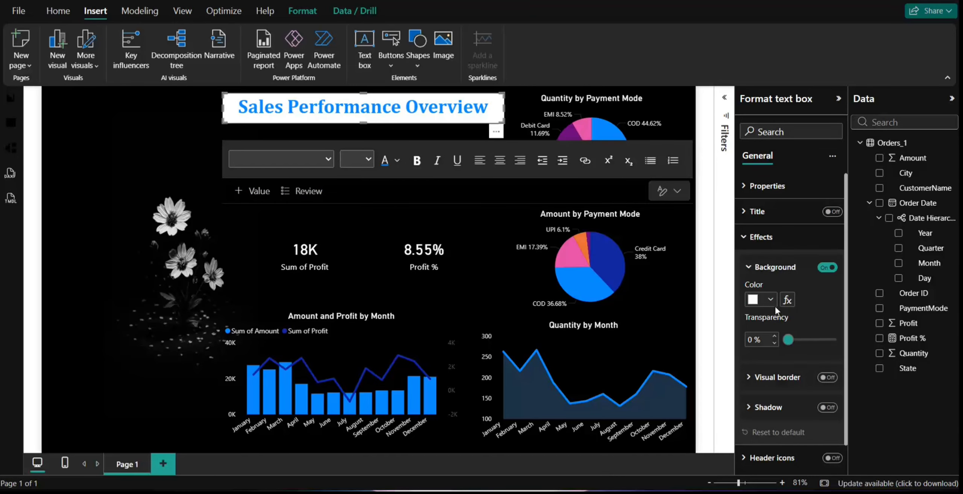
{"action": "left_click", "coordinate": [826, 268]}
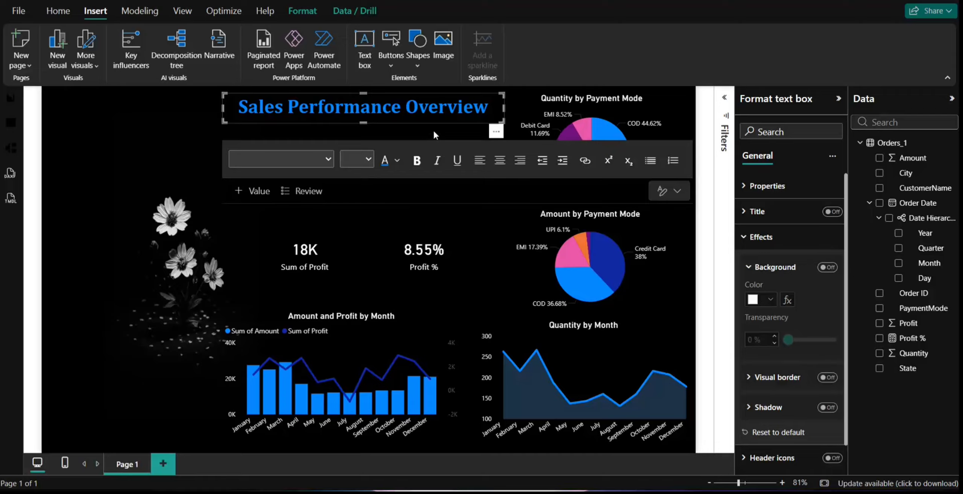
{"action": "left_click", "coordinate": [140, 138]}
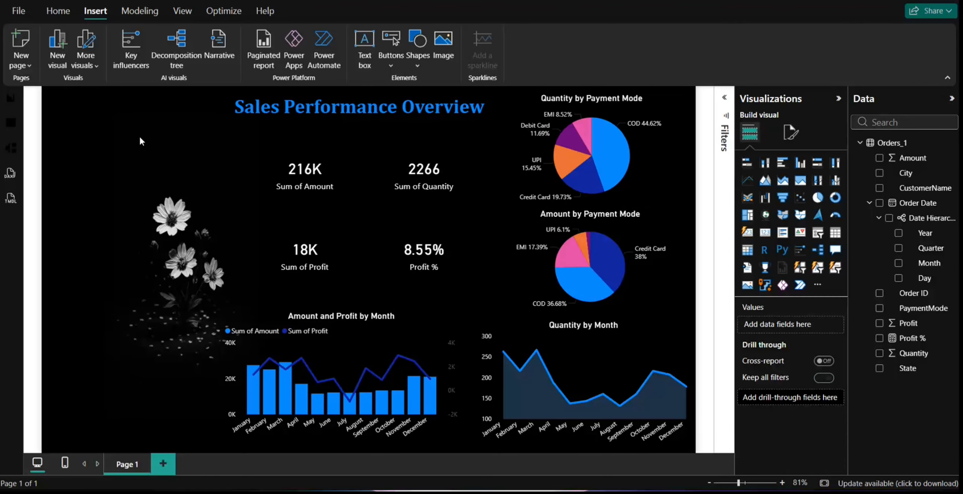
Add a slicer for the Year level of Order Date, narrow it and place it in the page's upper-left corner
{"action": "left_click", "coordinate": [835, 268]}
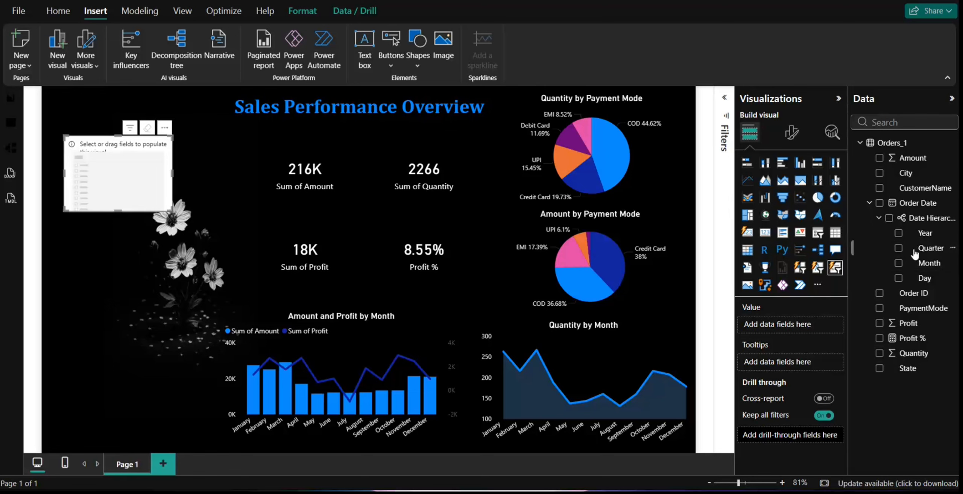
{"action": "left_click_drag", "start_coordinate": [925, 233], "coordinate": [129, 184]}
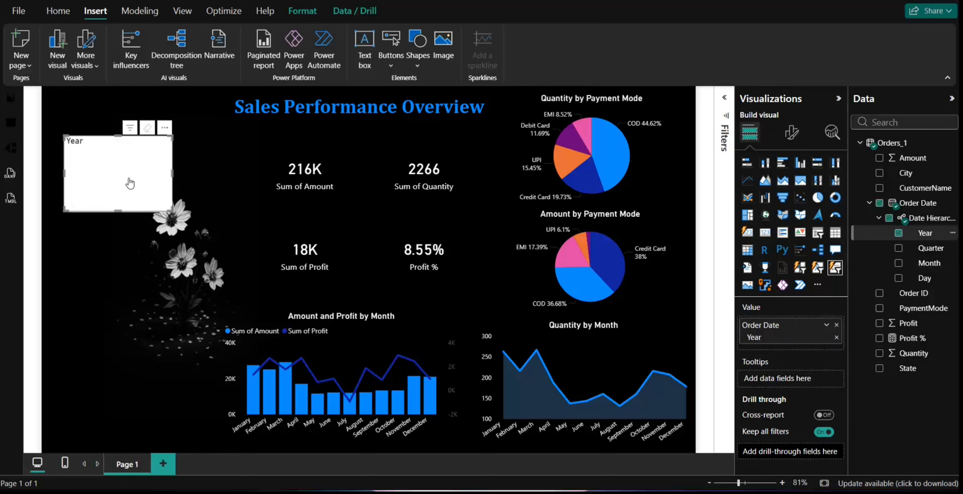
{"action": "left_click_drag", "start_coordinate": [155, 210], "coordinate": [108, 208]}
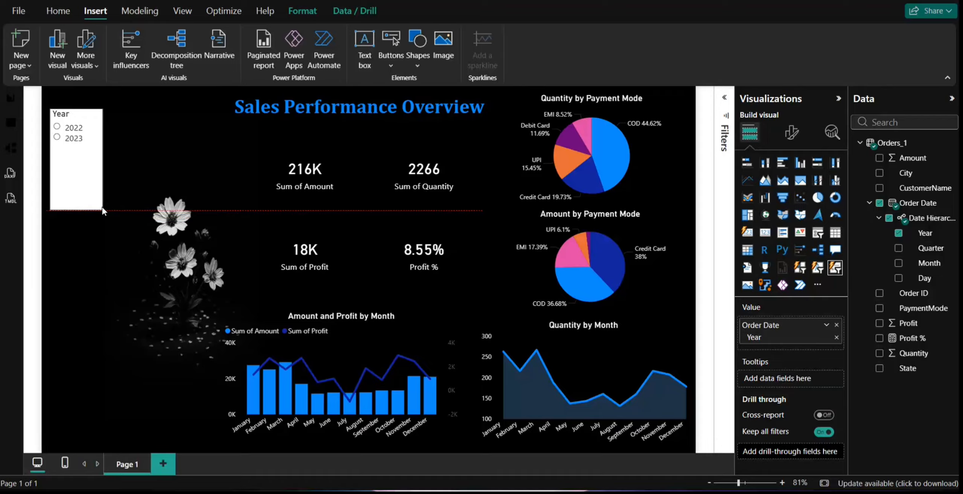
{"action": "left_click_drag", "start_coordinate": [101, 116], "coordinate": [99, 101]}
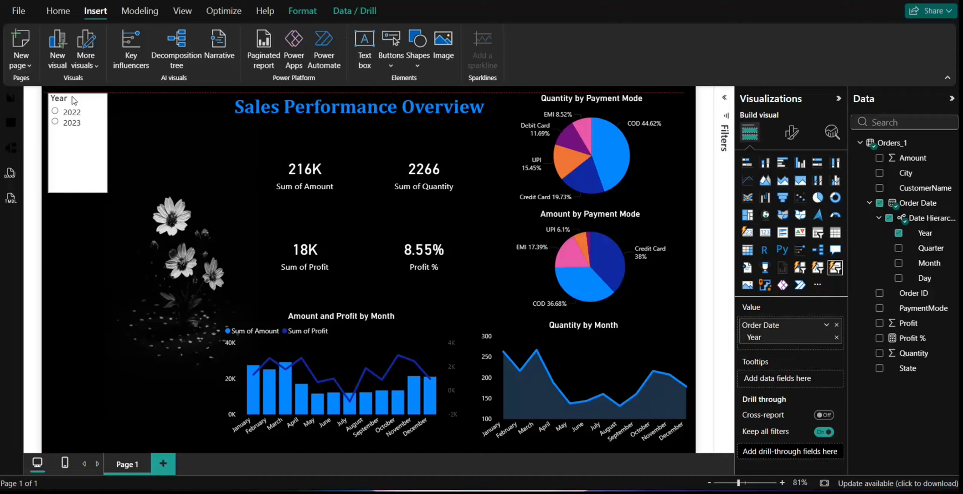
Center the Year slicer's title and make its text white
{"action": "left_click", "coordinate": [792, 133]}
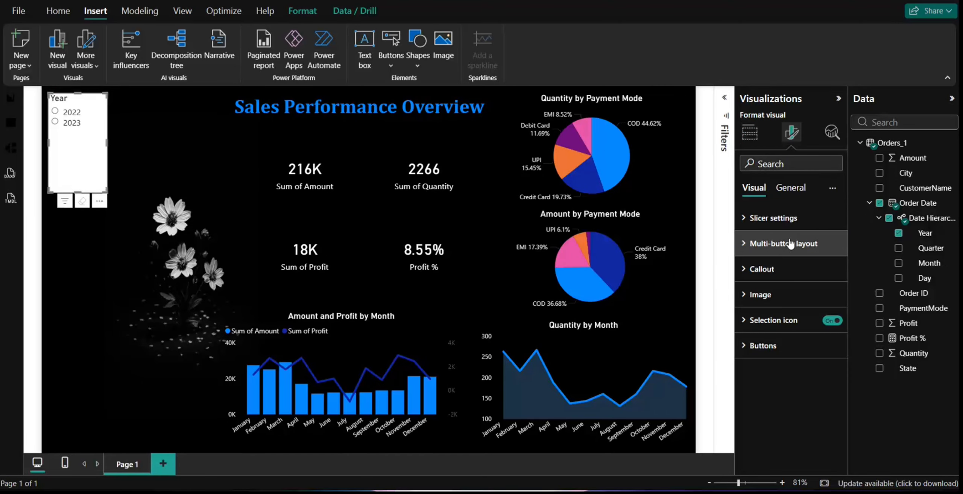
{"action": "left_click", "coordinate": [790, 189]}
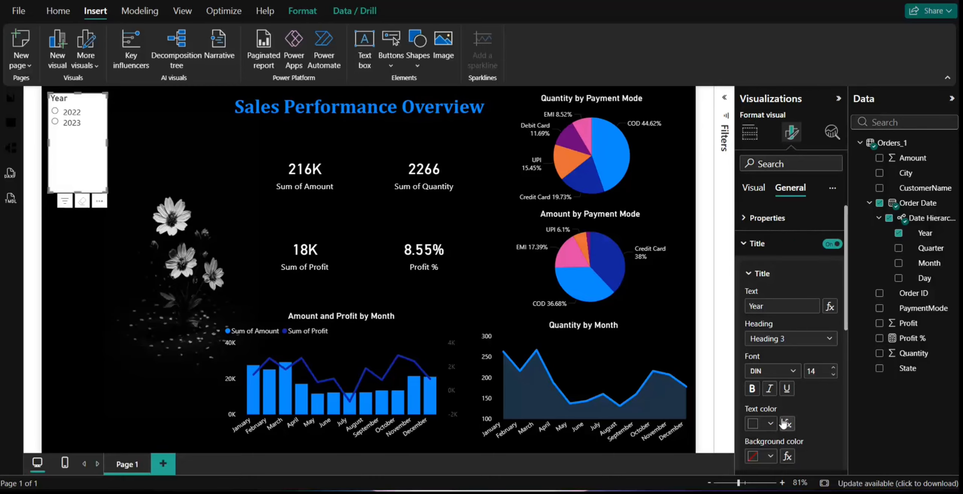
{"action": "scroll", "coordinate": [779, 424], "scroll_direction": "down", "scroll_amount": 2}
{"action": "left_click", "coordinate": [770, 426]}
{"action": "left_click", "coordinate": [770, 361]}
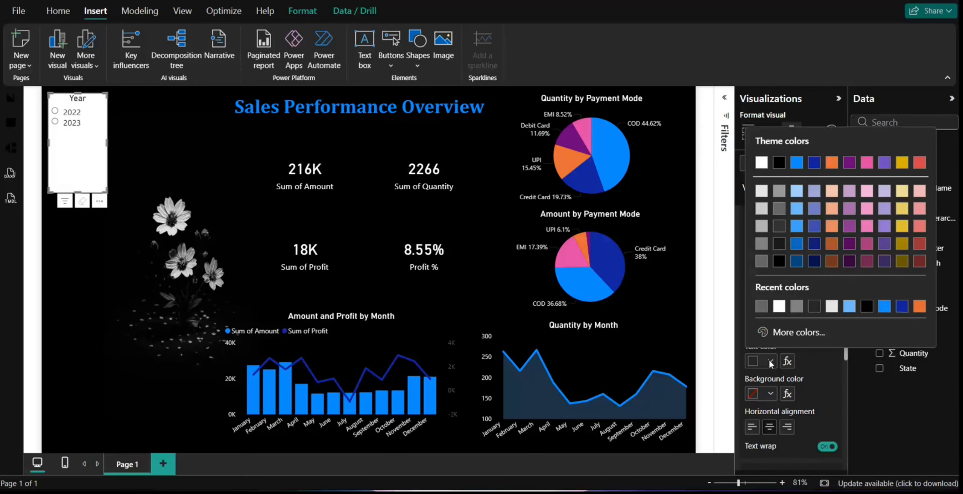
{"action": "left_click", "coordinate": [762, 165]}
{"action": "left_click", "coordinate": [773, 217]}
{"action": "scroll", "coordinate": [774, 233], "scroll_direction": "up", "scroll_amount": 2}
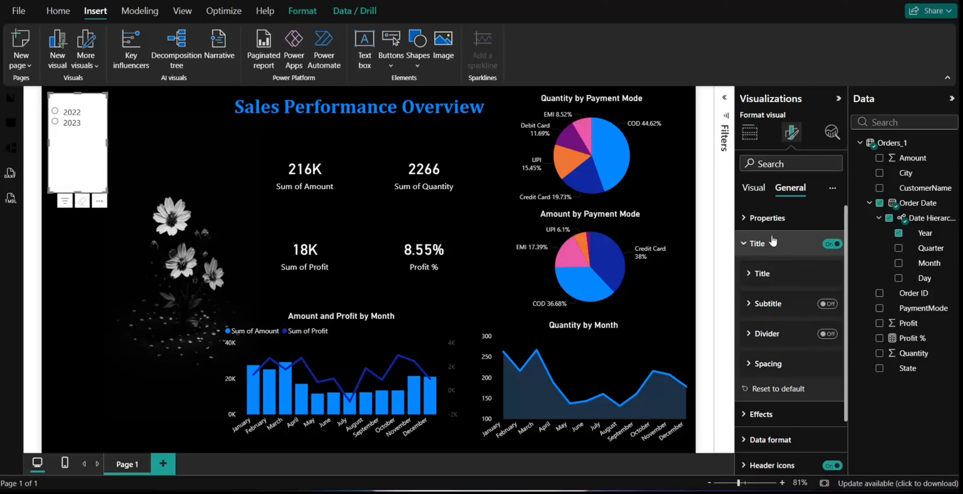
{"action": "left_click", "coordinate": [768, 243]}
Turn off the Year slicer's overall background
{"action": "left_click", "coordinate": [774, 279]}
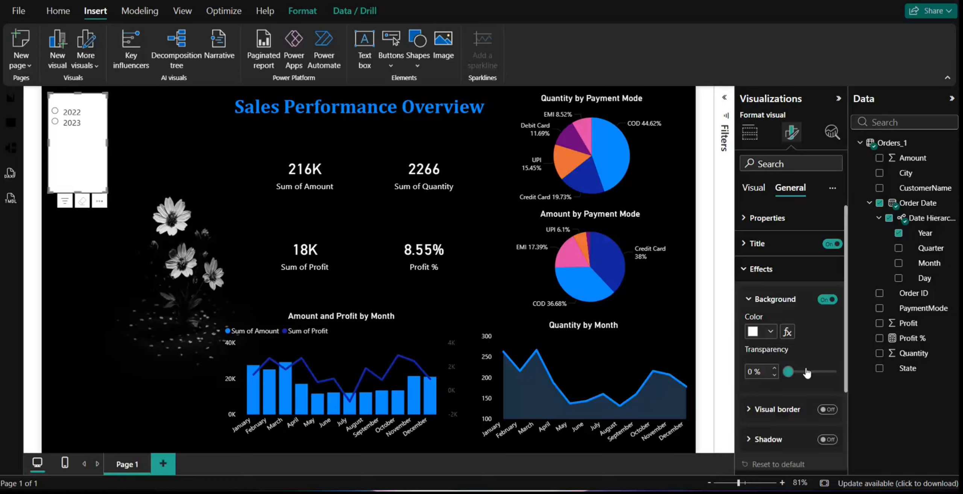
{"action": "left_click", "coordinate": [826, 300]}
{"action": "left_click", "coordinate": [764, 269]}
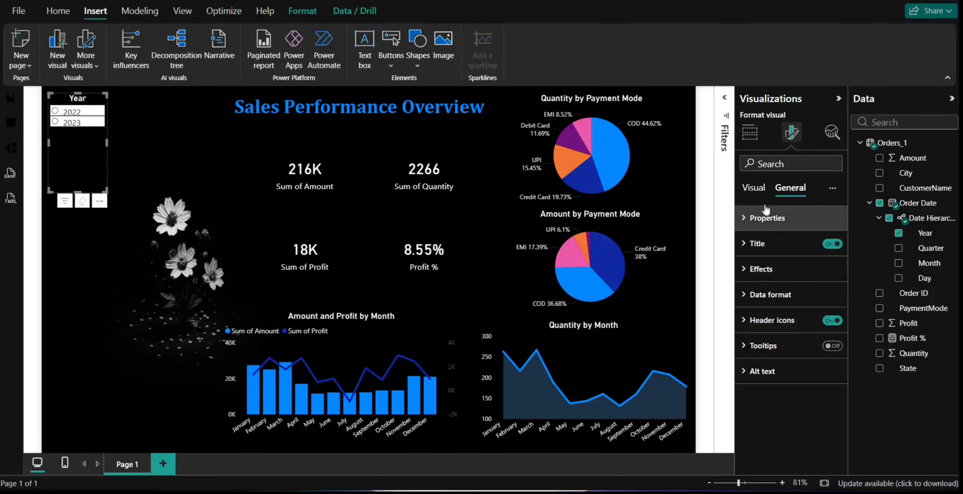
Turn off single selection for the Year slicer and enable its "Select all" option
{"action": "left_click", "coordinate": [754, 188]}
{"action": "left_click", "coordinate": [770, 219]}
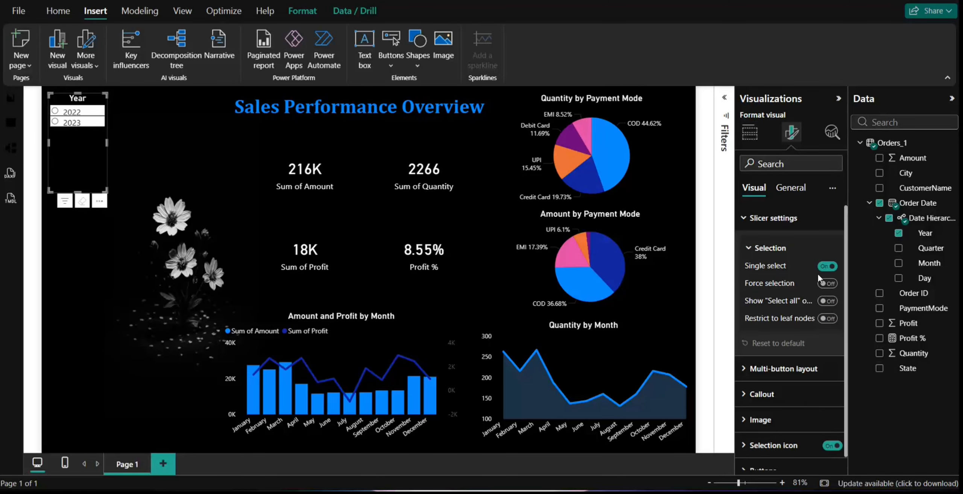
{"action": "left_click", "coordinate": [828, 266]}
{"action": "left_click", "coordinate": [831, 265]}
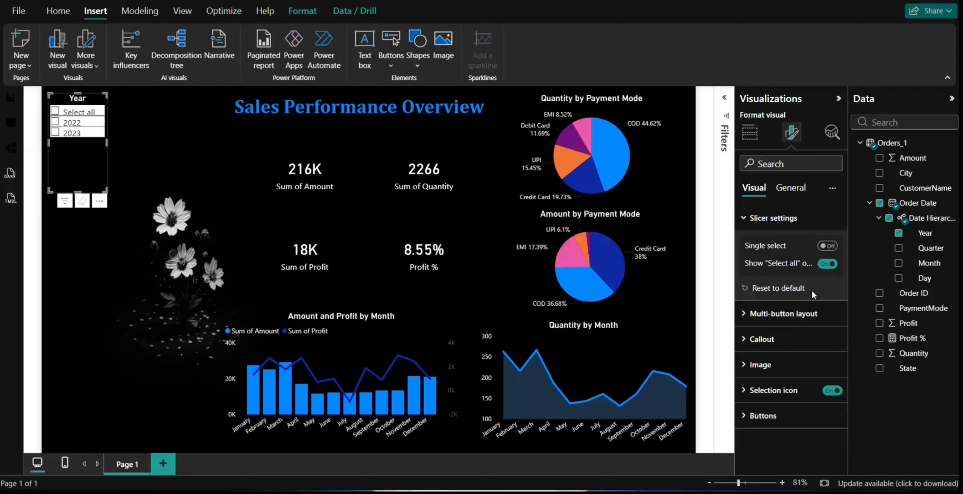
{"action": "left_click", "coordinate": [773, 219]}
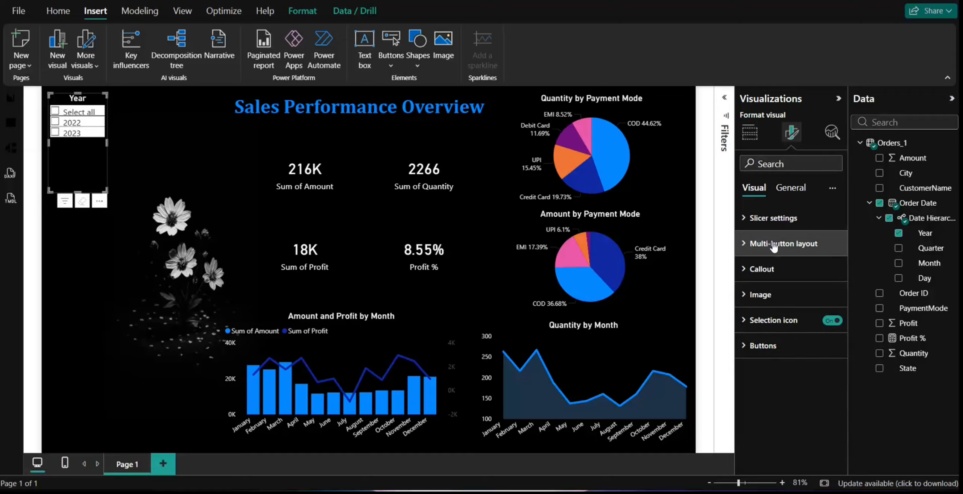
Set the Year slicer's multi-button layout to show 3 buttons
{"action": "left_click", "coordinate": [783, 244]}
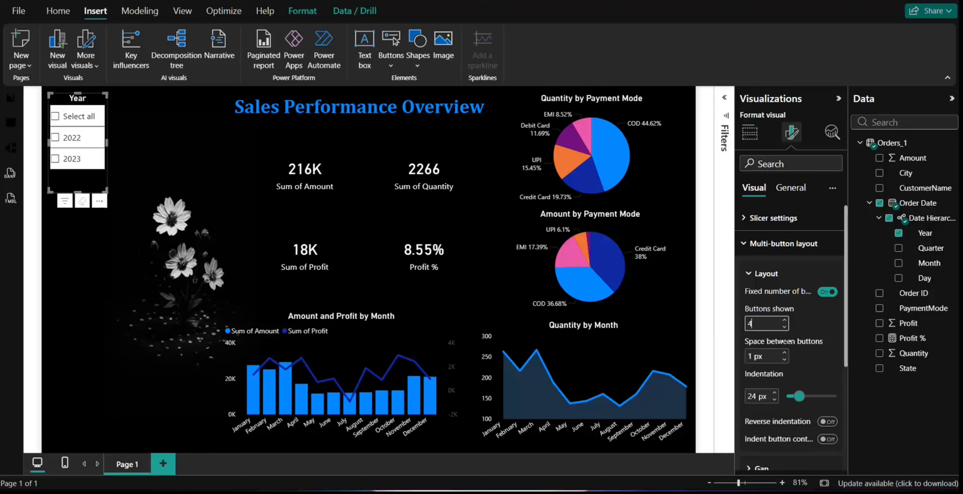
{"action": "left_click", "coordinate": [755, 318]}
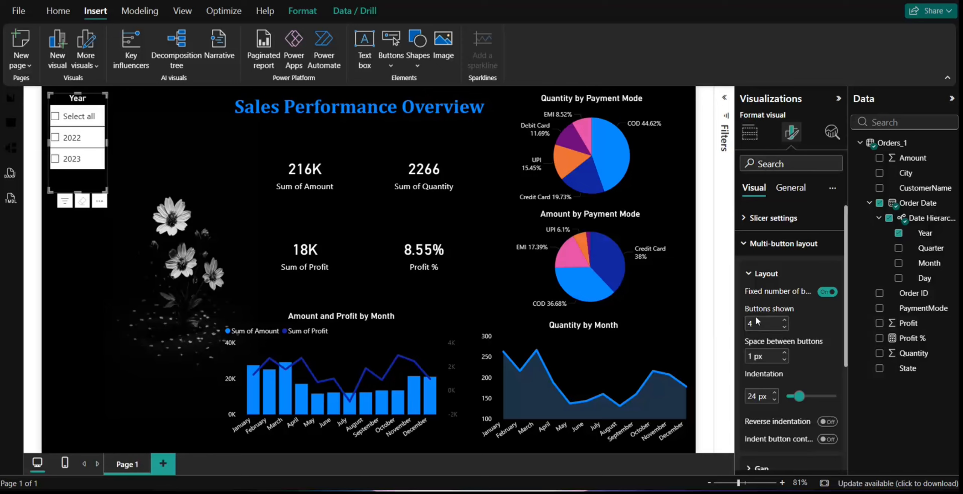
{"action": "left_click", "coordinate": [785, 328]}
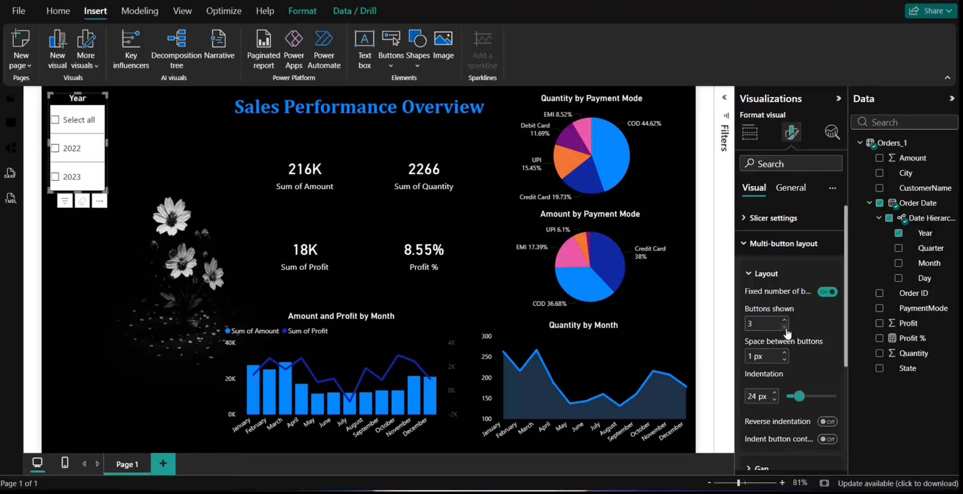
{"action": "left_click", "coordinate": [772, 244]}
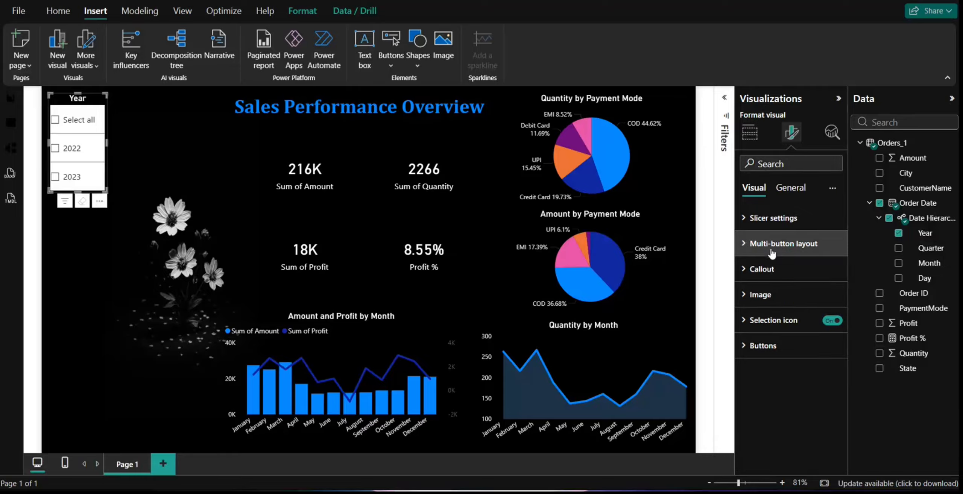
Turn off the button background for the Selected state of all Year slicer buttons
{"action": "left_click", "coordinate": [764, 346]}
{"action": "scroll", "coordinate": [780, 342], "scroll_direction": "down", "scroll_amount": 5}
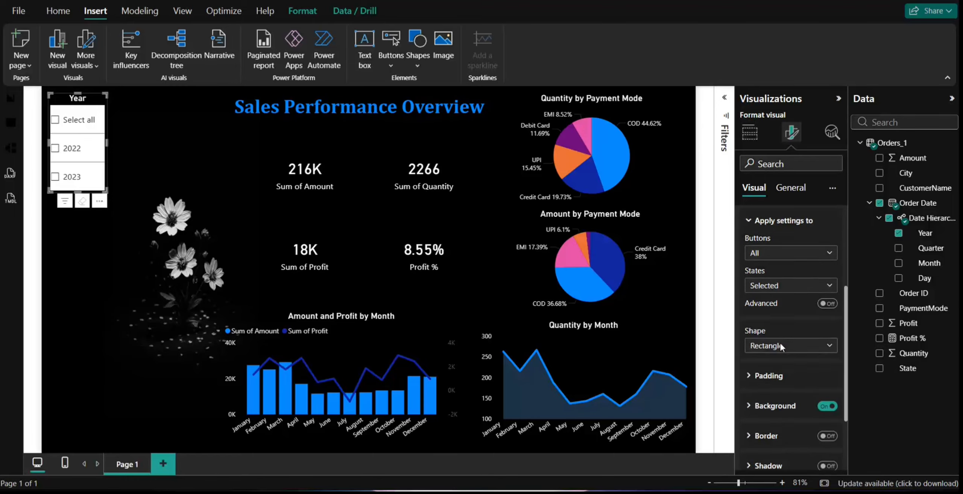
{"action": "left_click", "coordinate": [776, 224]}
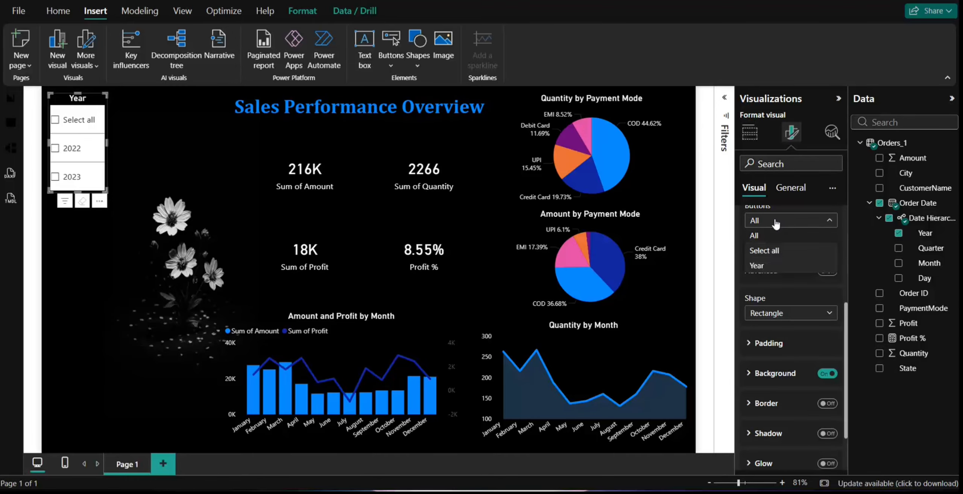
{"action": "left_click", "coordinate": [775, 232]}
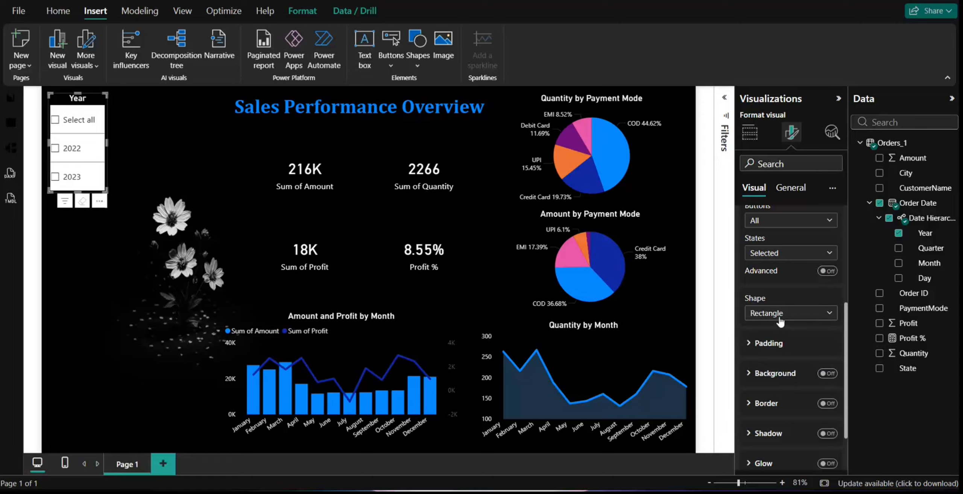
{"action": "left_click", "coordinate": [774, 257]}
{"action": "left_click", "coordinate": [782, 337]}
{"action": "scroll", "coordinate": [793, 364], "scroll_direction": "up", "scroll_amount": 2}
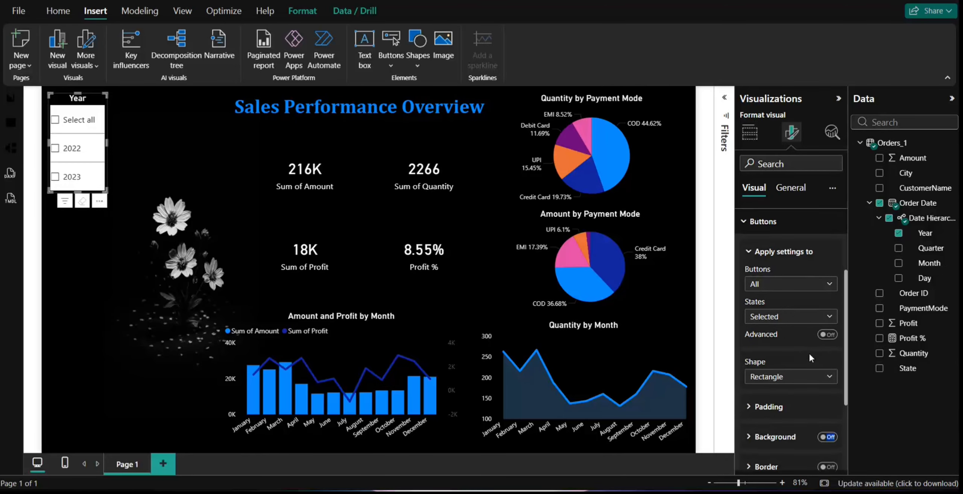
{"action": "scroll", "coordinate": [809, 352], "scroll_direction": "up", "scroll_amount": 2}
{"action": "left_click", "coordinate": [779, 281]}
{"action": "left_click", "coordinate": [777, 343]}
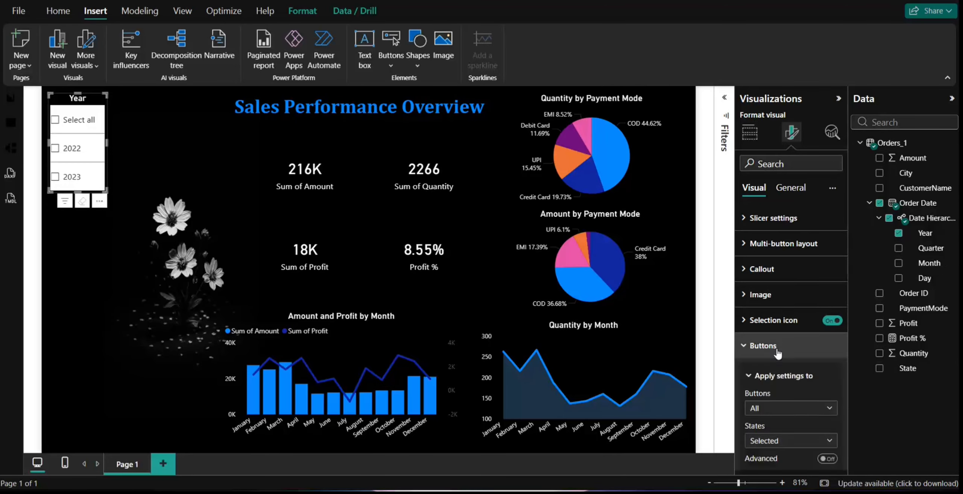
Make the Year slicer's selection icon white for the Selected state of all buttons
{"action": "scroll", "coordinate": [777, 348], "scroll_direction": "down", "scroll_amount": 5}
{"action": "scroll", "coordinate": [778, 353], "scroll_direction": "up", "scroll_amount": 4}
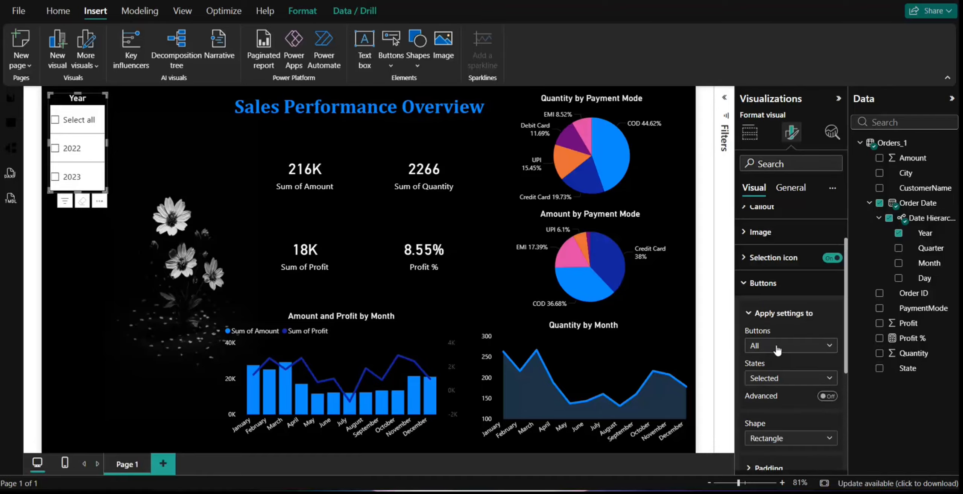
{"action": "left_click", "coordinate": [769, 299]}
{"action": "left_click", "coordinate": [770, 323]}
{"action": "scroll", "coordinate": [771, 324], "scroll_direction": "down", "scroll_amount": 3}
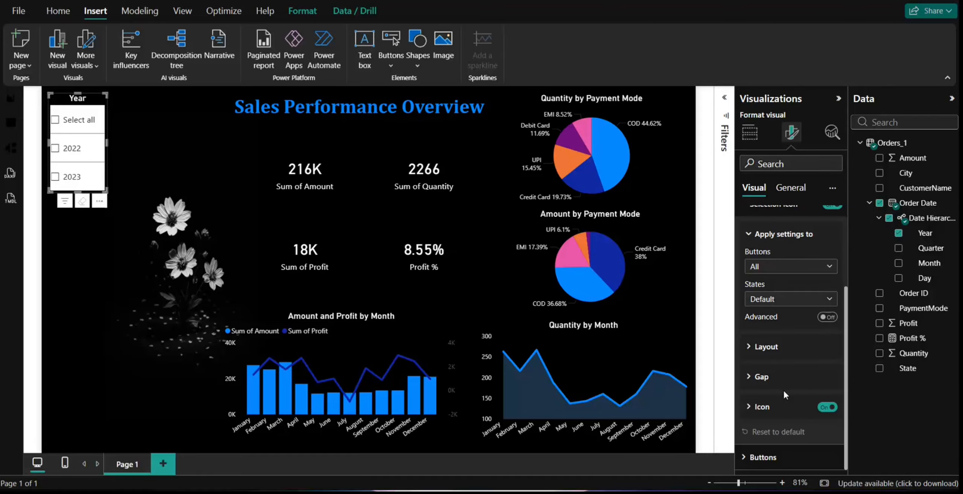
{"action": "left_click", "coordinate": [789, 413]}
{"action": "scroll", "coordinate": [780, 372], "scroll_direction": "down", "scroll_amount": 3}
{"action": "left_click", "coordinate": [772, 326]}
{"action": "left_click", "coordinate": [759, 229]}
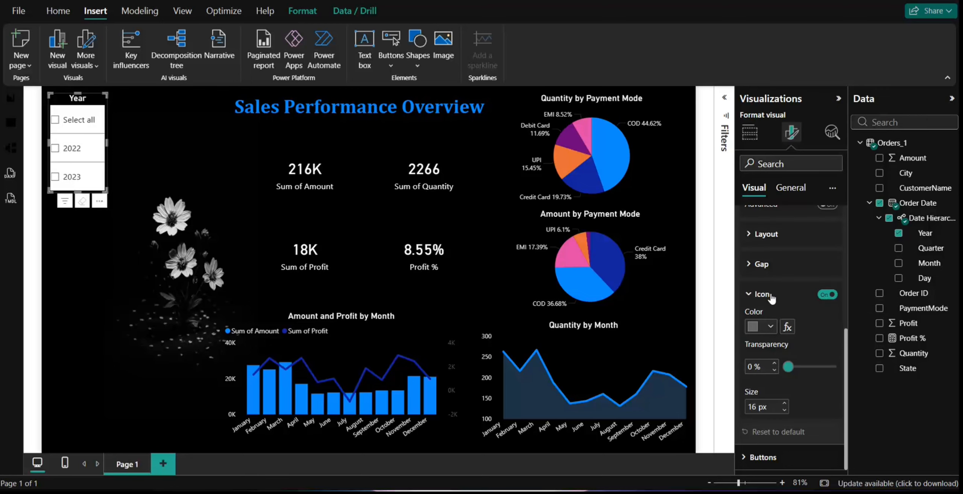
{"action": "scroll", "coordinate": [776, 307], "scroll_direction": "up", "scroll_amount": 2}
{"action": "left_click", "coordinate": [780, 256]}
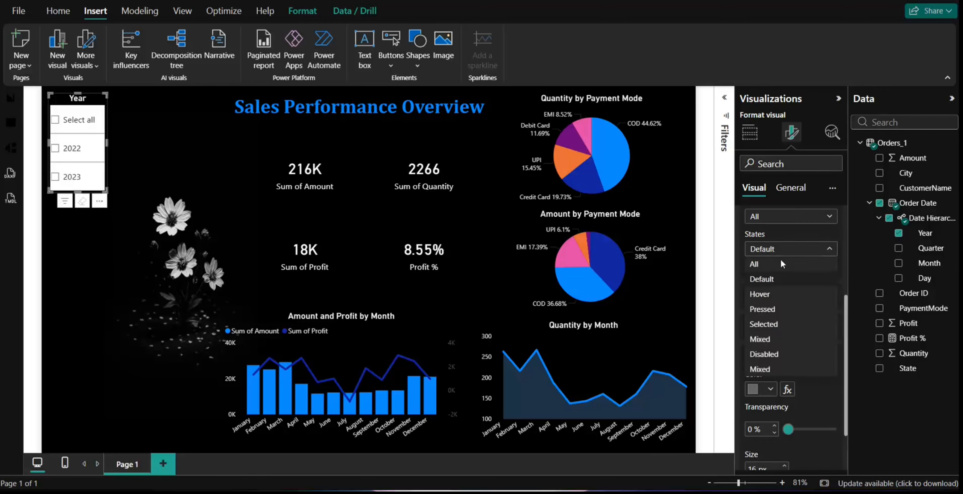
{"action": "left_click", "coordinate": [774, 325]}
{"action": "left_click", "coordinate": [769, 391]}
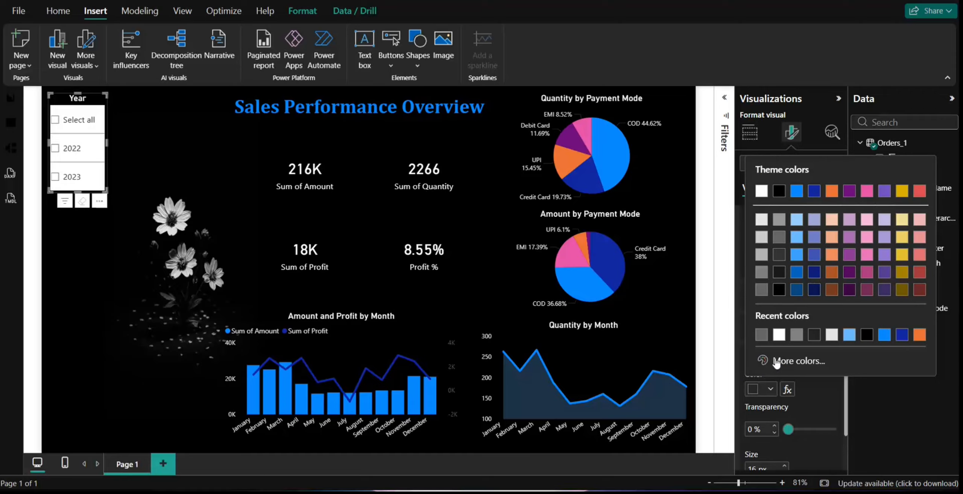
{"action": "left_click", "coordinate": [761, 194]}
{"action": "left_click", "coordinate": [774, 358]}
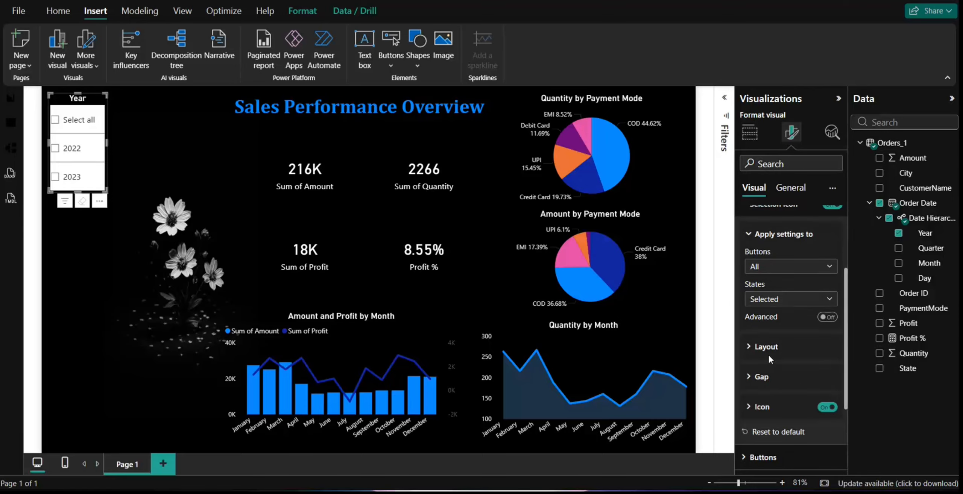
{"action": "left_click", "coordinate": [771, 236]}
Make the Year slicer's callout value text white for the Selected state of all buttons
{"action": "left_click", "coordinate": [770, 268]}
{"action": "left_click", "coordinate": [772, 245]}
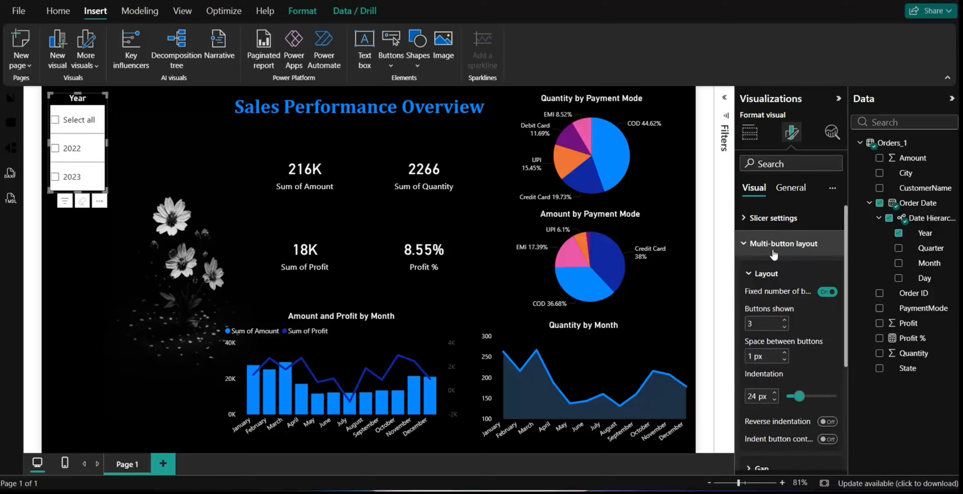
{"action": "left_click", "coordinate": [775, 244]}
{"action": "left_click", "coordinate": [776, 269]}
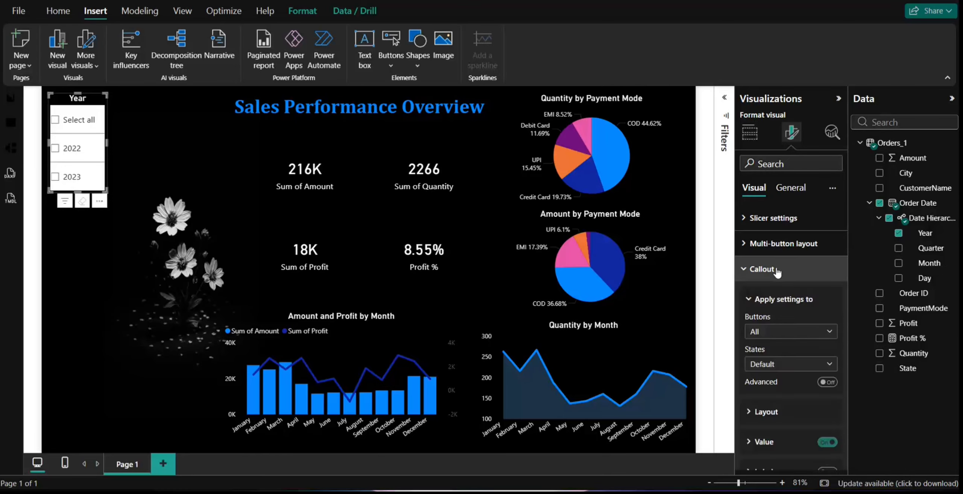
{"action": "scroll", "coordinate": [777, 283], "scroll_direction": "down", "scroll_amount": 3}
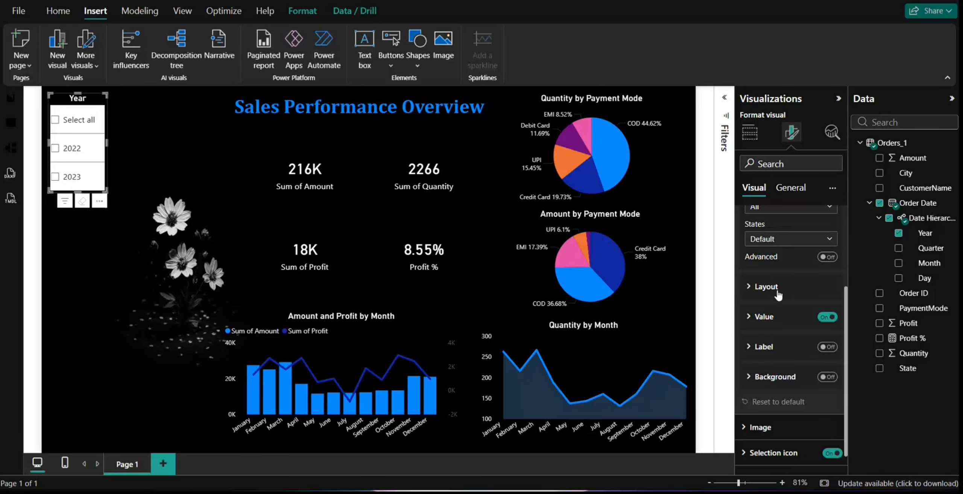
{"action": "left_click", "coordinate": [780, 243]}
{"action": "left_click", "coordinate": [769, 319]}
{"action": "left_click", "coordinate": [784, 320]}
{"action": "scroll", "coordinate": [775, 331], "scroll_direction": "down", "scroll_amount": 2}
{"action": "left_click", "coordinate": [770, 339]}
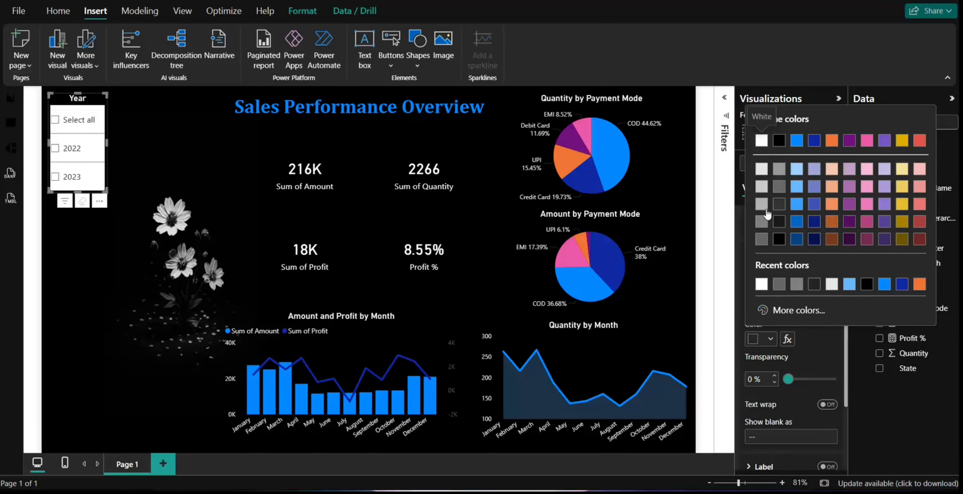
{"action": "left_click", "coordinate": [761, 141]}
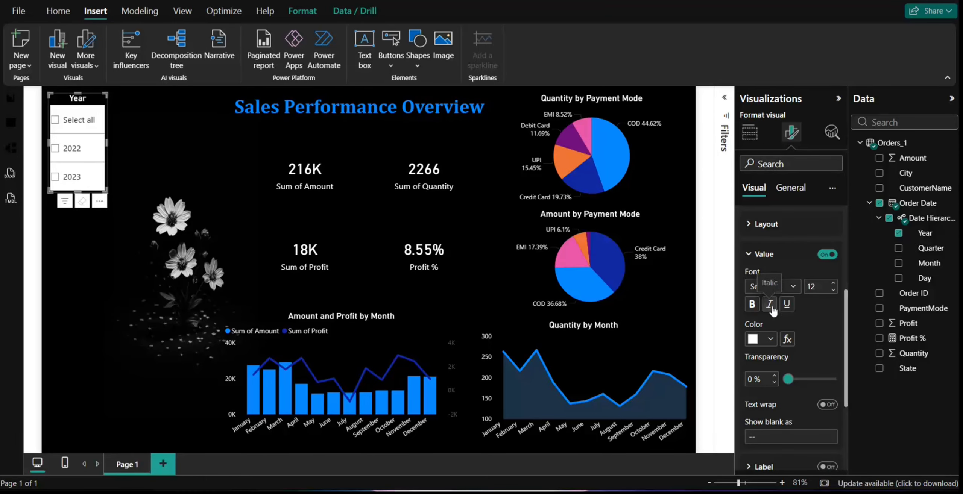
{"action": "left_click", "coordinate": [767, 259]}
{"action": "scroll", "coordinate": [770, 286], "scroll_direction": "up", "scroll_amount": 4}
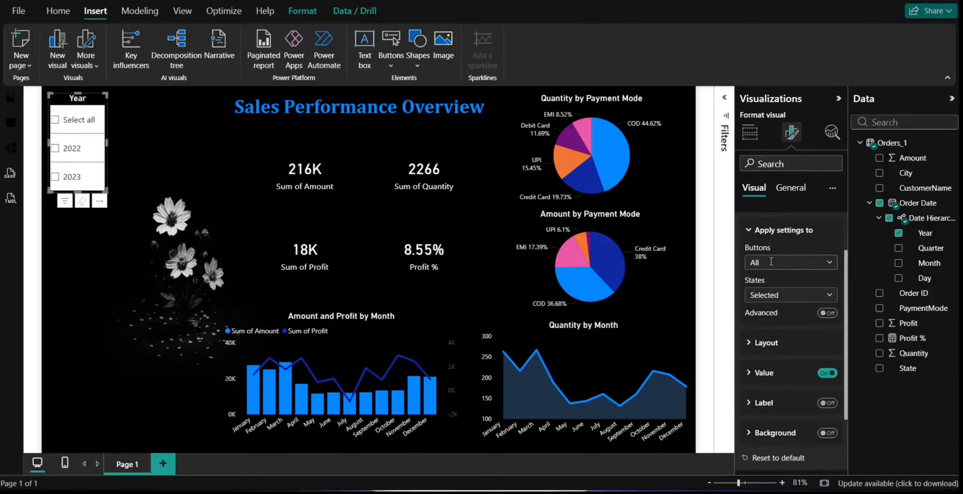
{"action": "left_click", "coordinate": [762, 269]}
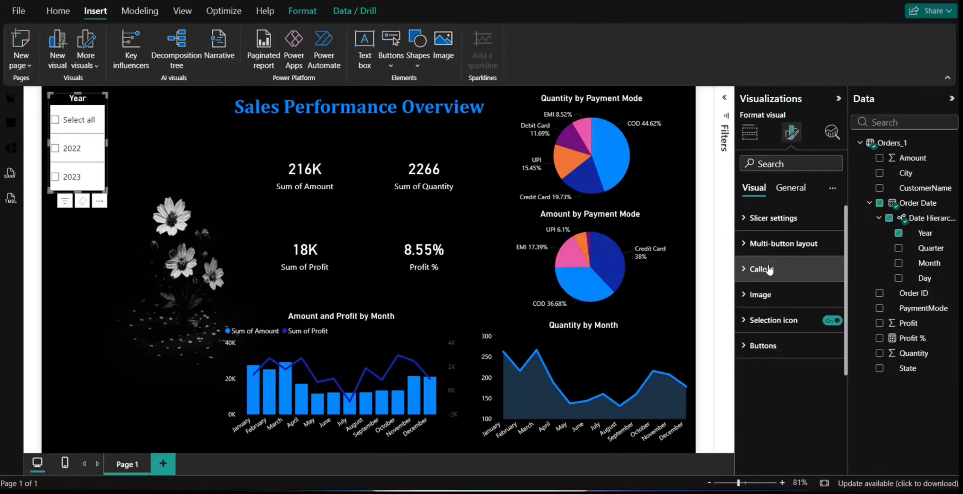
Test the Year slicer by selecting all years, clearing them and selecting all again
{"action": "left_click", "coordinate": [96, 260]}
{"action": "left_click", "coordinate": [82, 153]}
{"action": "left_click", "coordinate": [77, 119]}
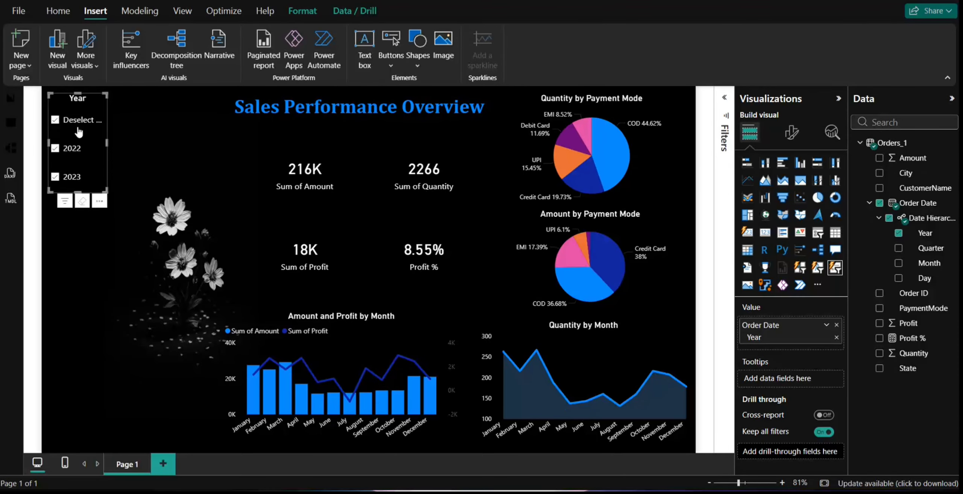
{"action": "left_click", "coordinate": [79, 123]}
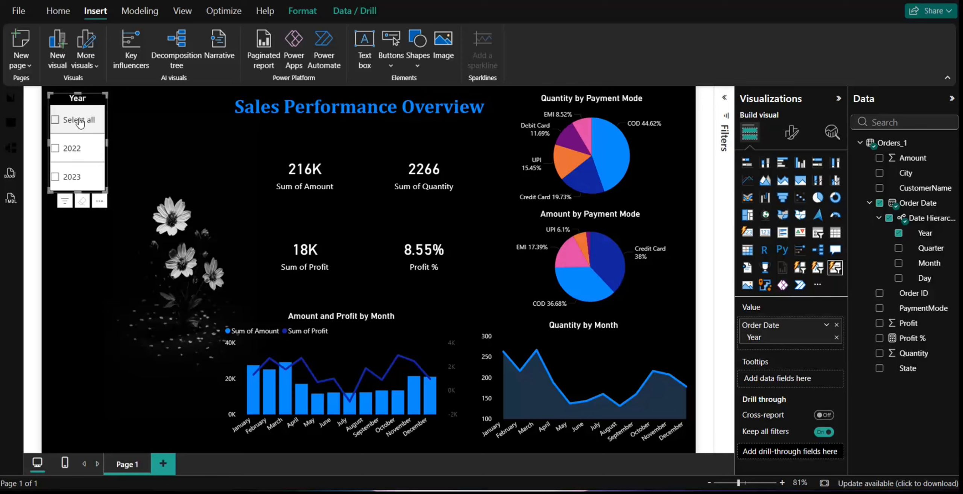
{"action": "left_click", "coordinate": [79, 122]}
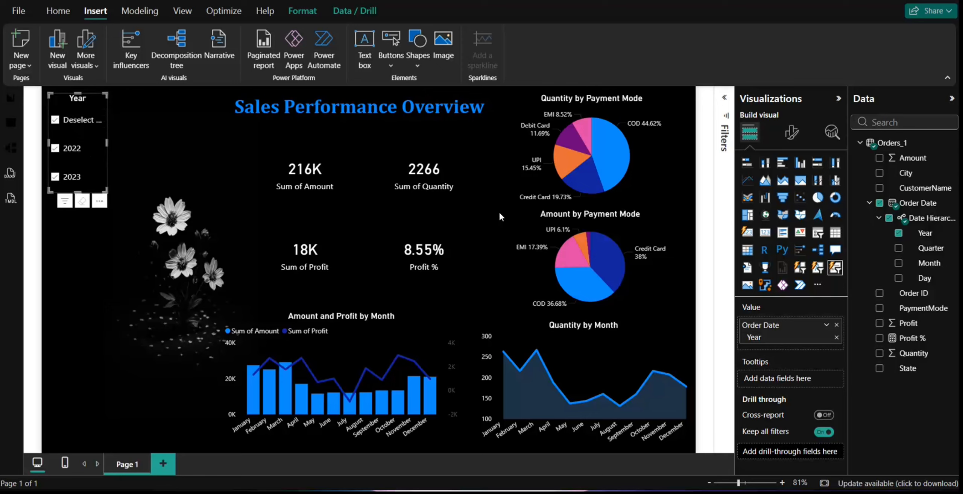
Check the button background setting for the Default state of all Year slicer buttons
{"action": "left_click", "coordinate": [791, 132]}
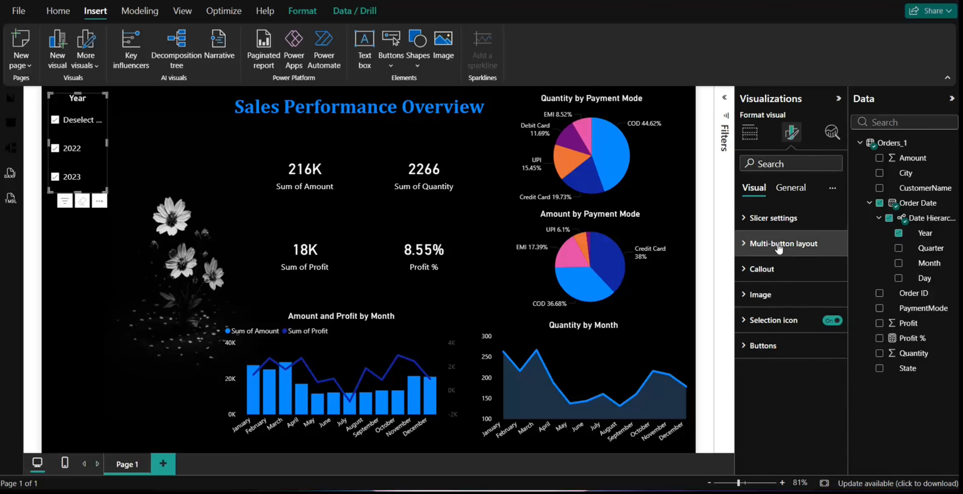
{"action": "left_click", "coordinate": [764, 347]}
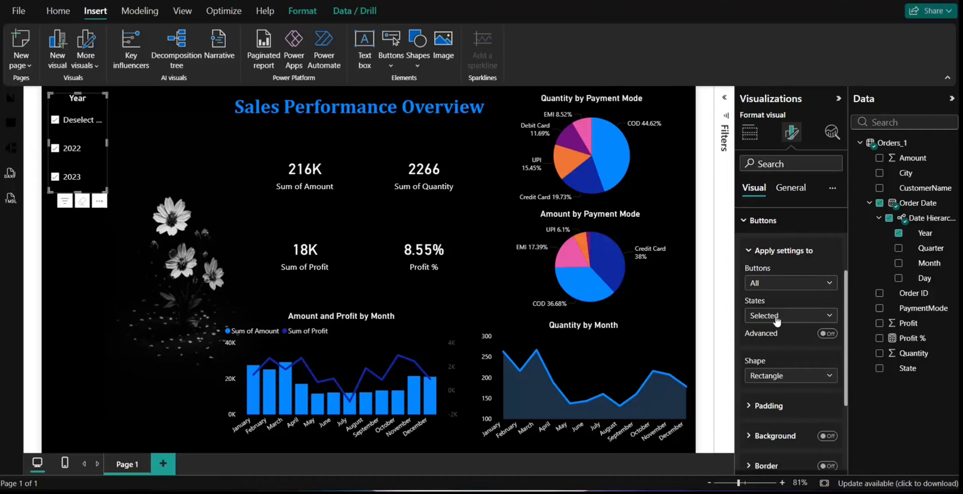
{"action": "left_click", "coordinate": [777, 320]}
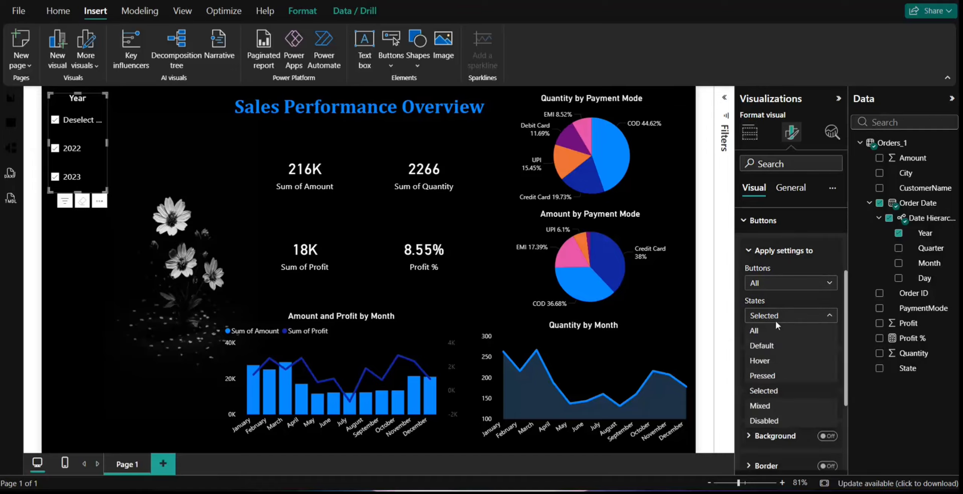
{"action": "left_click", "coordinate": [760, 346]}
{"action": "scroll", "coordinate": [778, 327], "scroll_direction": "down", "scroll_amount": 3}
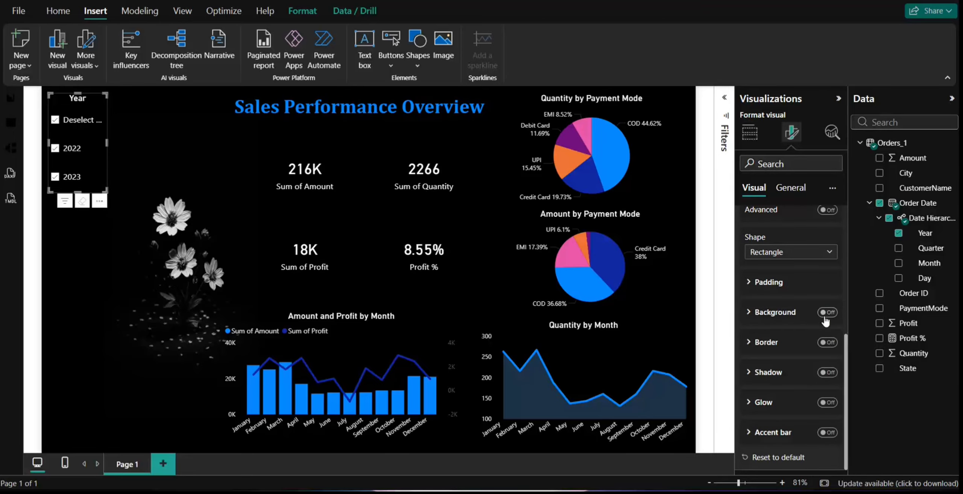
{"action": "scroll", "coordinate": [813, 327], "scroll_direction": "up", "scroll_amount": 3}
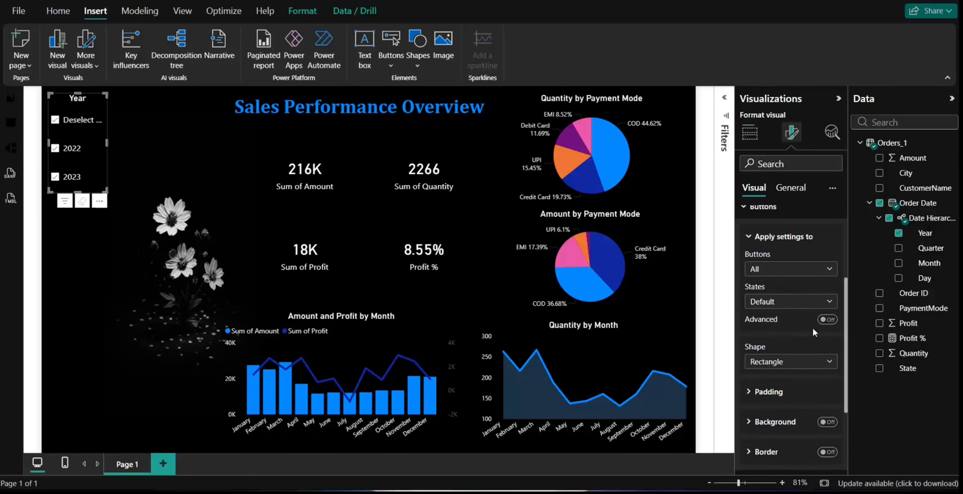
Test the Year slicer by toggling the individual years and clearing and reselecting all of them
{"action": "left_click", "coordinate": [76, 120]}
{"action": "left_click", "coordinate": [70, 148]}
{"action": "left_click", "coordinate": [69, 177]}
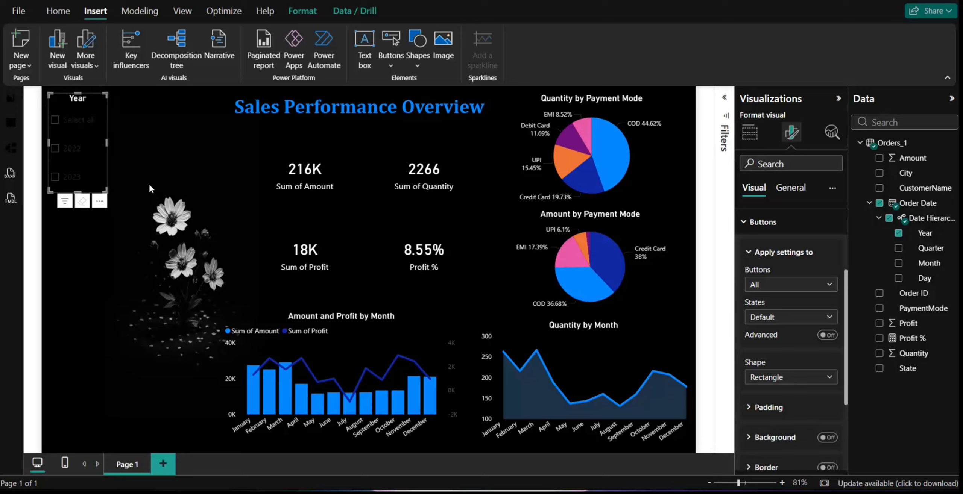
{"action": "left_click", "coordinate": [84, 128]}
{"action": "left_click", "coordinate": [83, 124]}
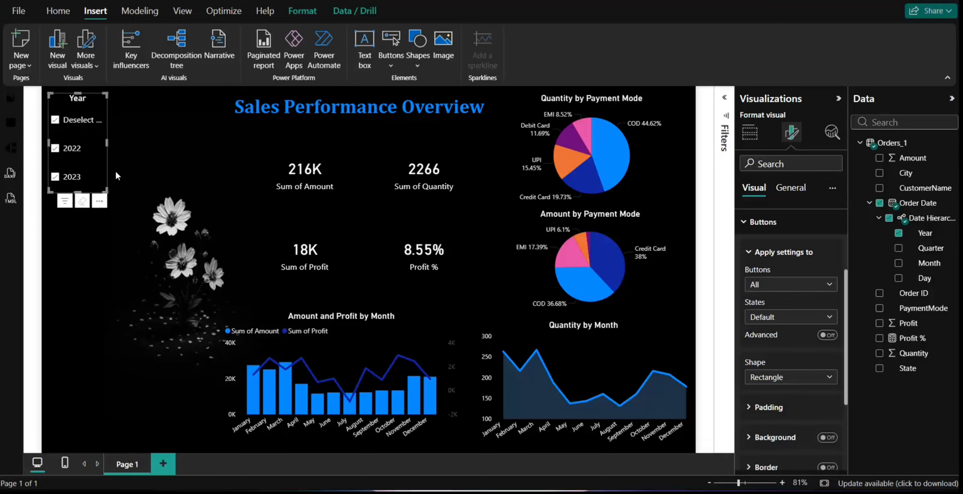
{"action": "left_click", "coordinate": [110, 193]}
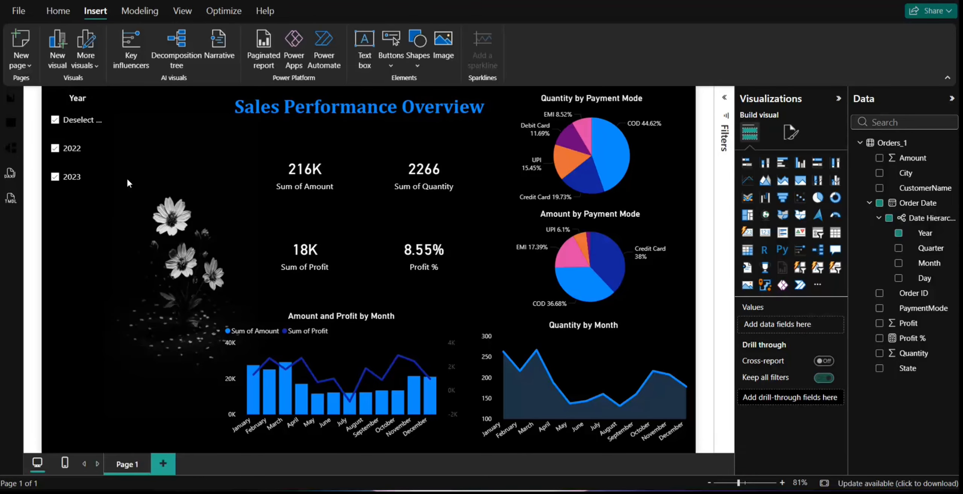
{"action": "left_click", "coordinate": [79, 127]}
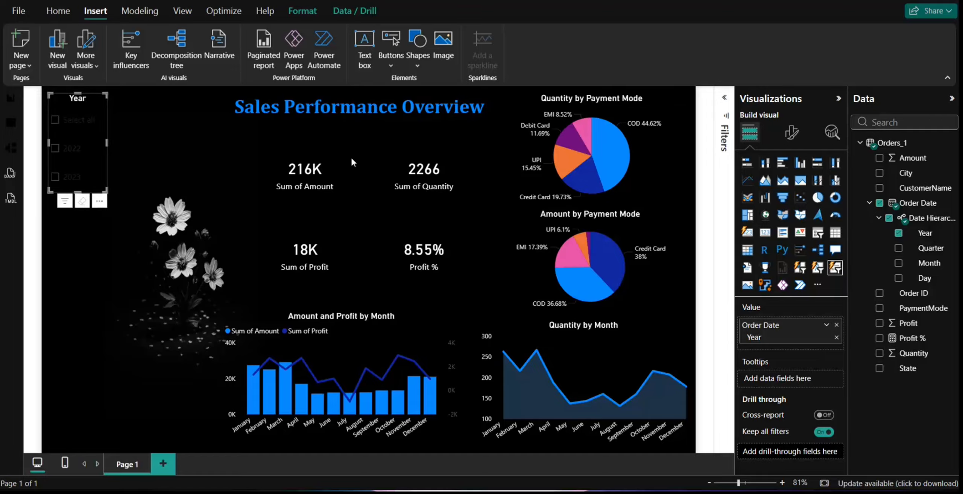
Turn off the button background for the Disabled state of all Year slicer buttons
{"action": "left_click", "coordinate": [790, 135]}
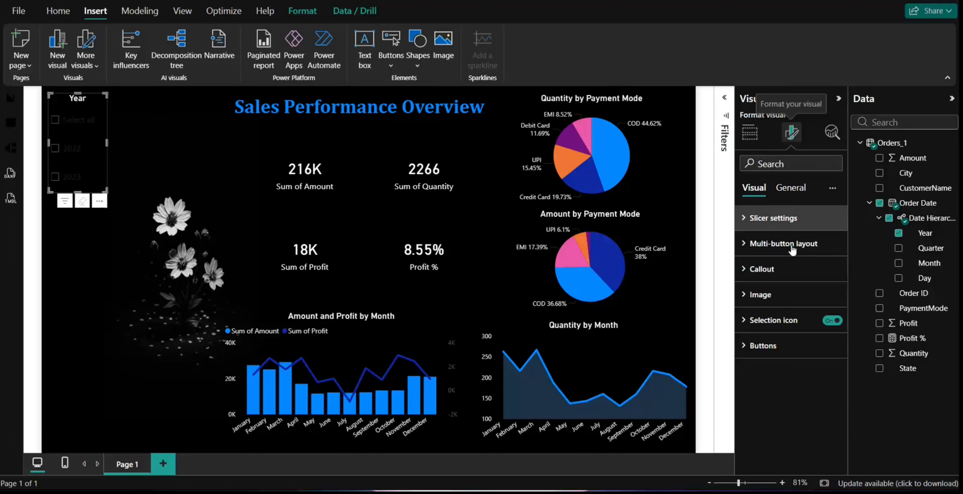
{"action": "left_click", "coordinate": [764, 345]}
{"action": "left_click", "coordinate": [773, 318]}
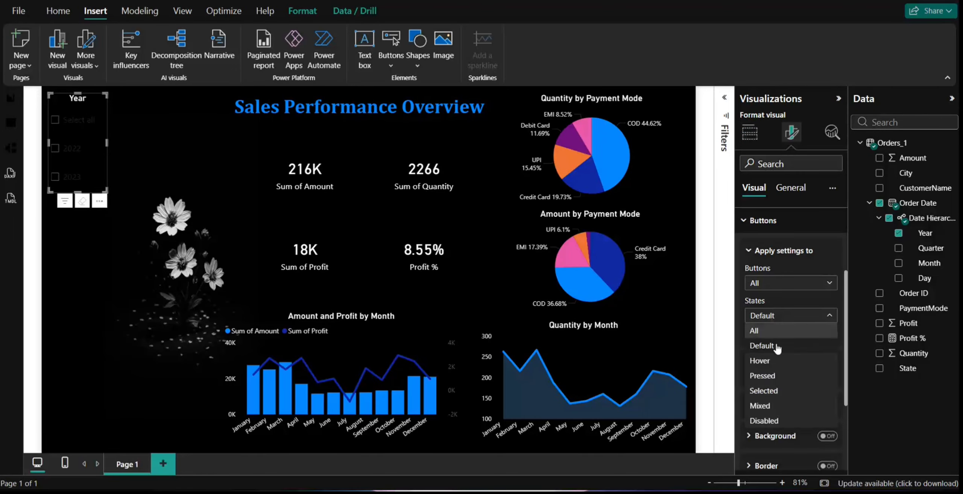
{"action": "left_click", "coordinate": [764, 421]}
{"action": "scroll", "coordinate": [794, 376], "scroll_direction": "down", "scroll_amount": 2}
{"action": "left_click", "coordinate": [826, 313]}
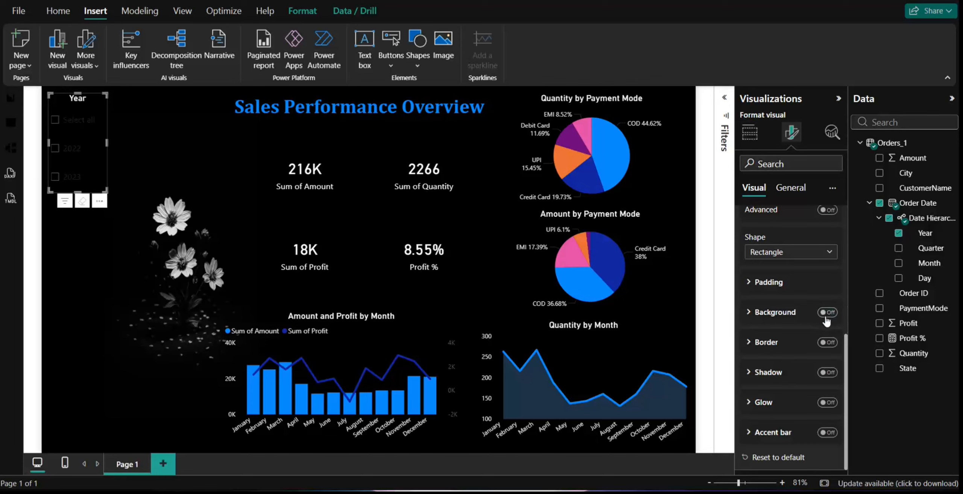
Test the Year slicer's selection with 2022 and with all years, leaving every year selected
{"action": "left_click", "coordinate": [75, 120]}
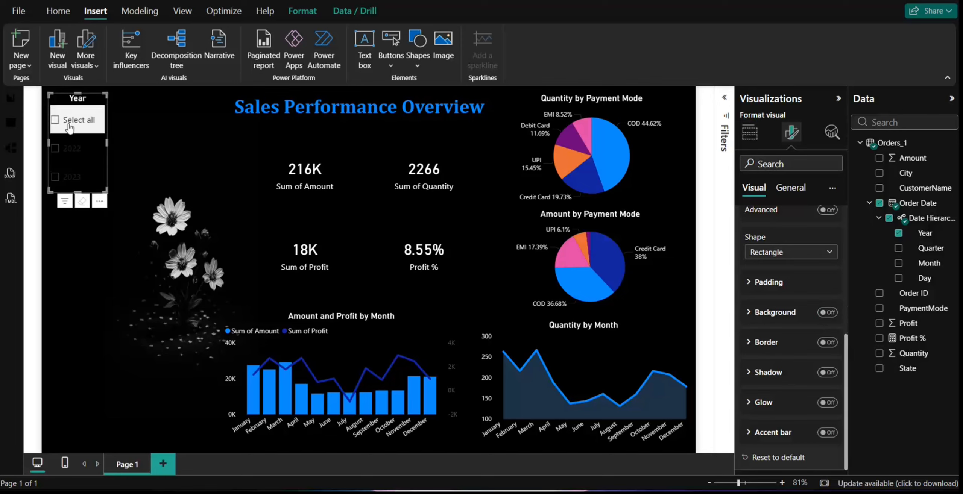
{"action": "left_click", "coordinate": [76, 149]}
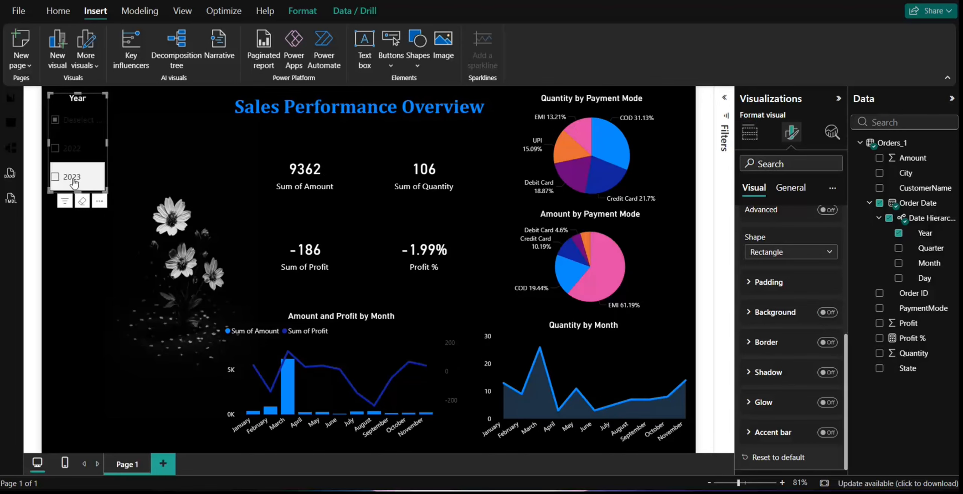
{"action": "left_click", "coordinate": [67, 130]}
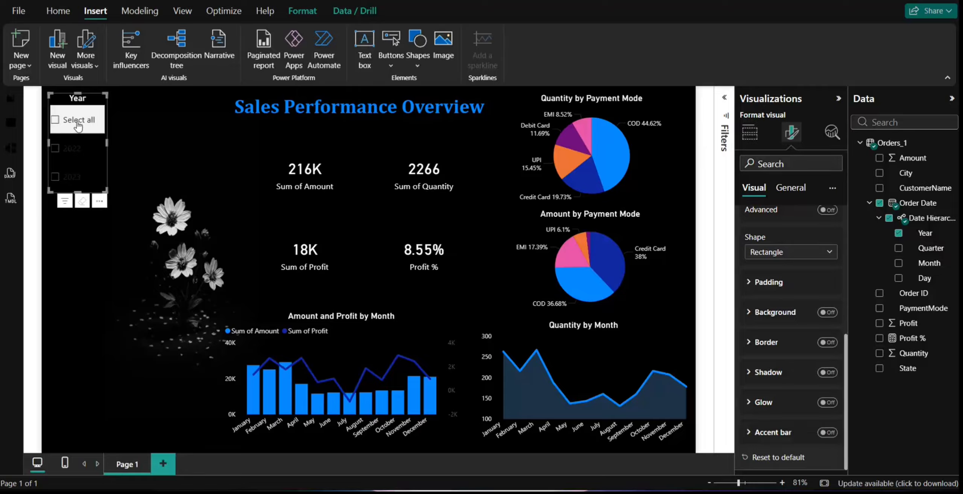
{"action": "left_click", "coordinate": [78, 124]}
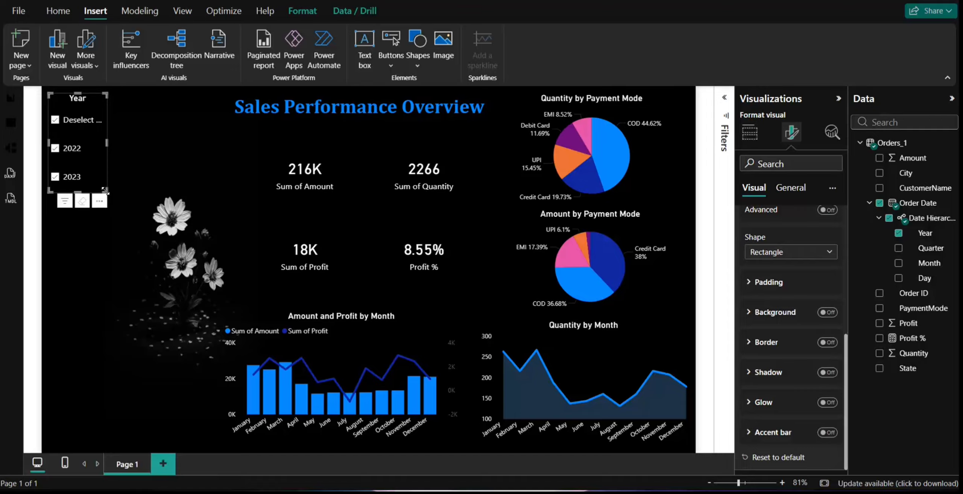
Reduce the Year slicer's height and paste a copy directly below it, stretched down to the page's lower edge
{"action": "mouse_move", "coordinate": [107, 191]}
{"action": "left_mouse_down"}
{"action": "mouse_move", "coordinate": [92, 177]}
{"action": "mouse_move", "coordinate": [107, 179]}
{"action": "left_mouse_up"}
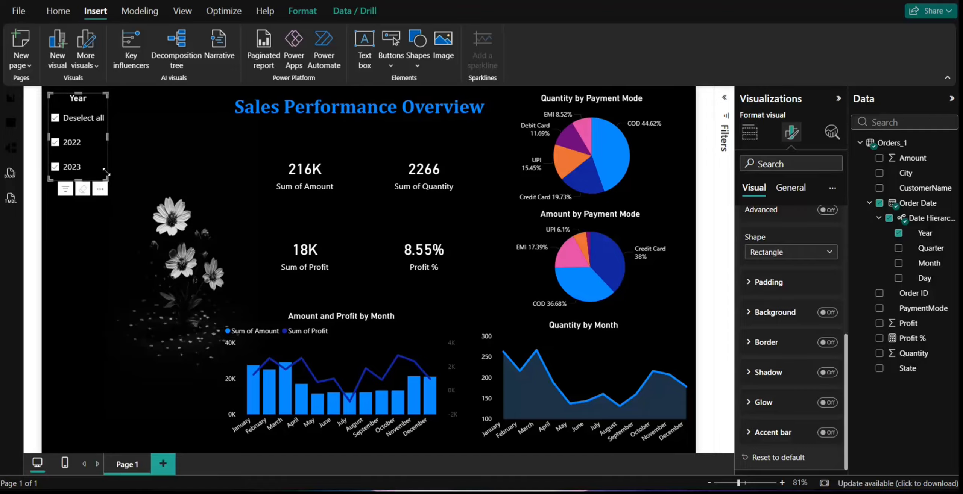
{"action": "key", "text": "ctrl+v"}
{"action": "left_click_drag", "start_coordinate": [88, 103], "coordinate": [85, 194]}
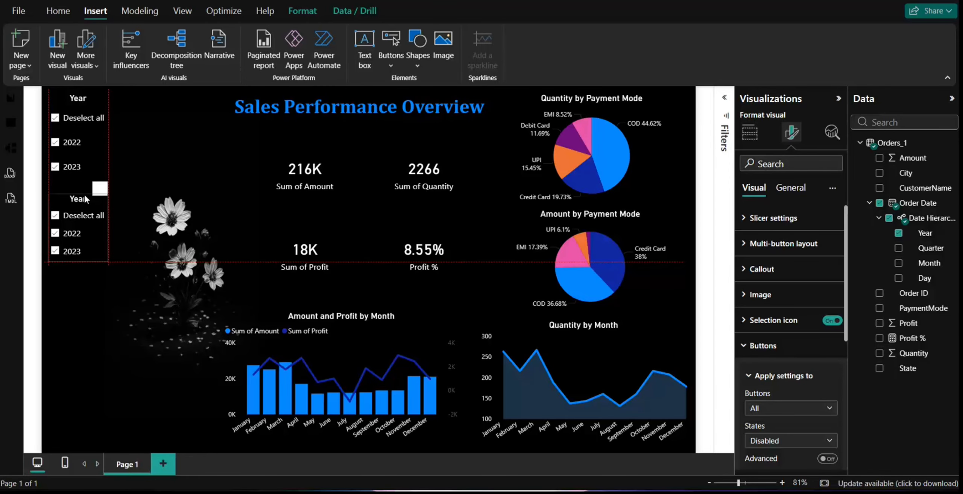
{"action": "left_click_drag", "start_coordinate": [77, 260], "coordinate": [91, 446]}
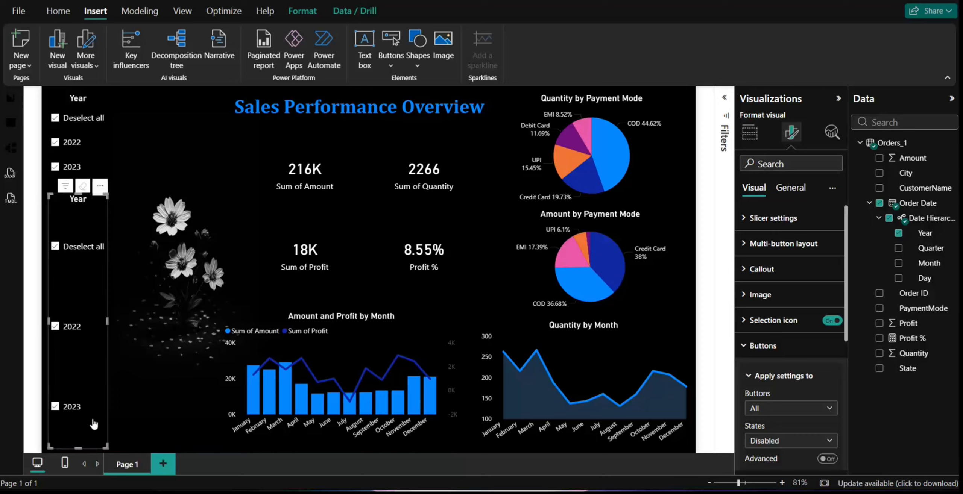
Replace Year with the Month field in the copied slicer and set its multi-button layout to show 13 buttons
{"action": "left_click", "coordinate": [898, 233]}
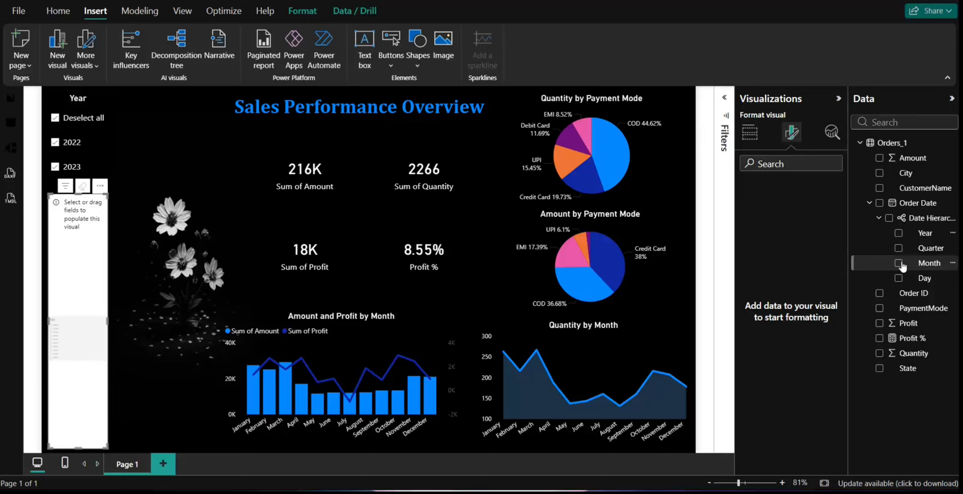
{"action": "left_click_drag", "start_coordinate": [903, 265], "coordinate": [68, 269]}
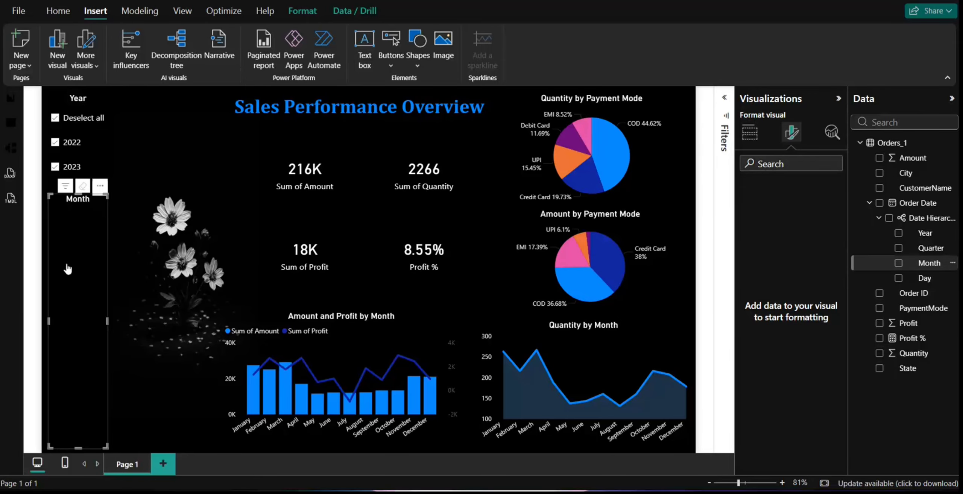
{"action": "left_click", "coordinate": [790, 246]}
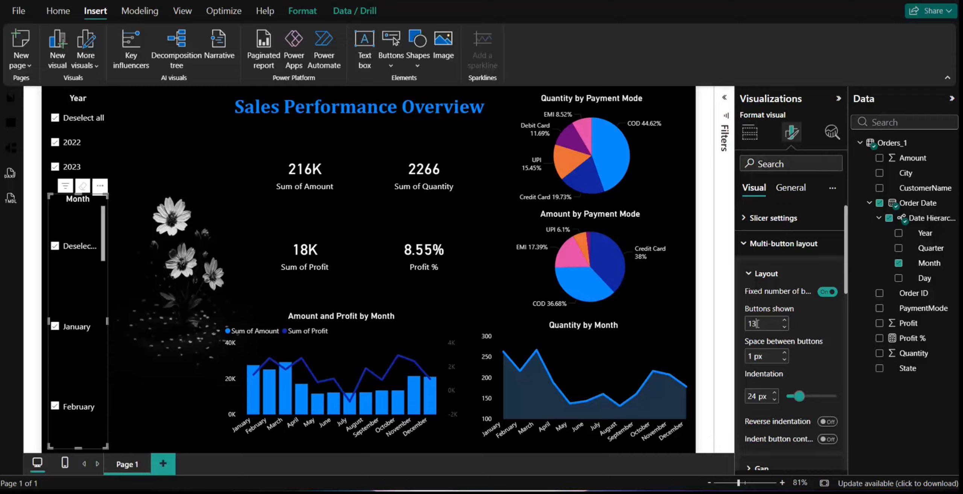
{"action": "left_click", "coordinate": [142, 165]}
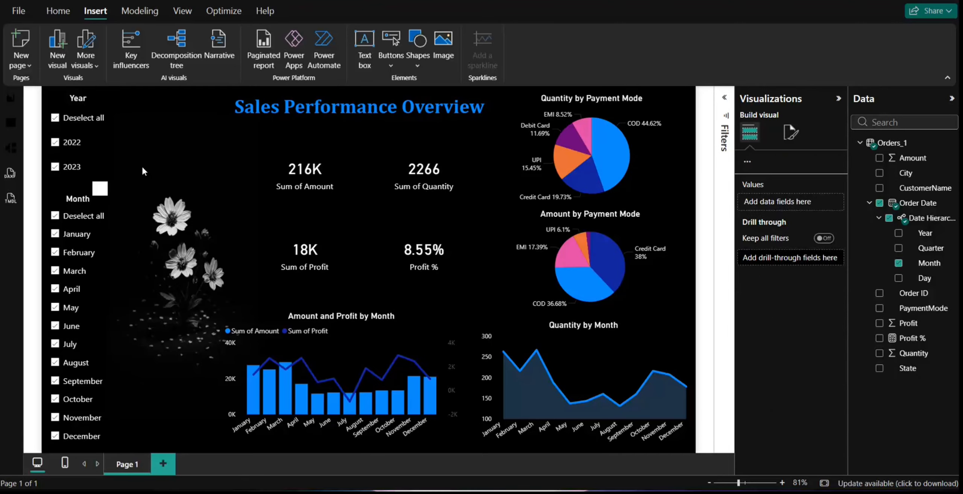
Test the Month slicer by clearing all months, selecting several individual months and selecting all again
{"action": "left_click", "coordinate": [72, 217]}
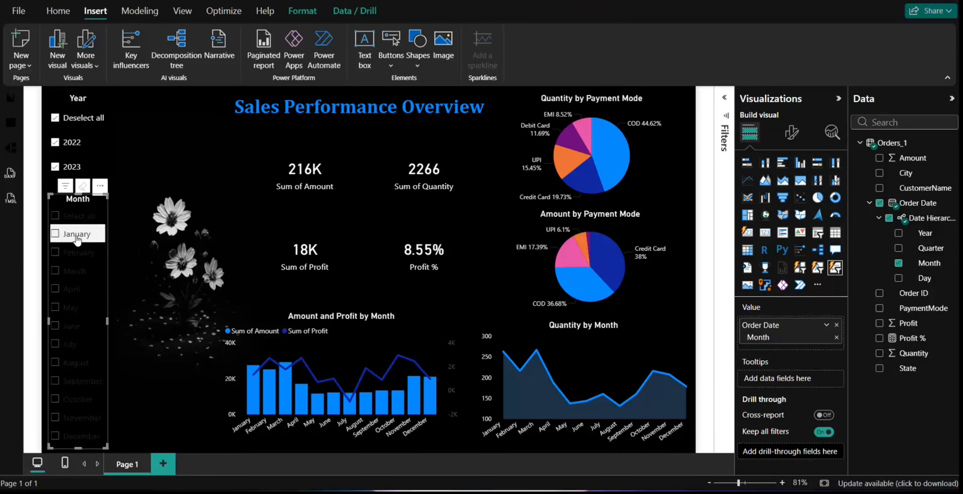
{"action": "left_click", "coordinate": [73, 216]}
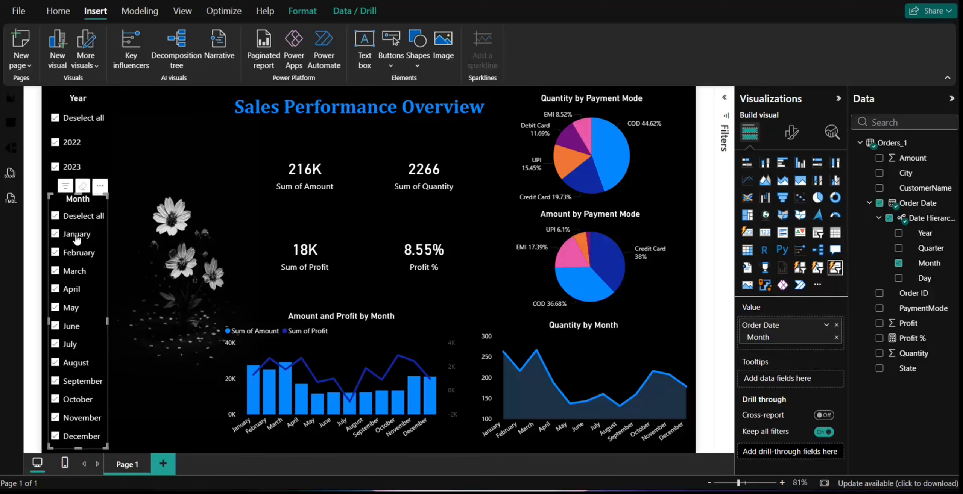
{"action": "left_click", "coordinate": [75, 233]}
{"action": "left_click", "coordinate": [77, 217]}
{"action": "left_click", "coordinate": [75, 234]}
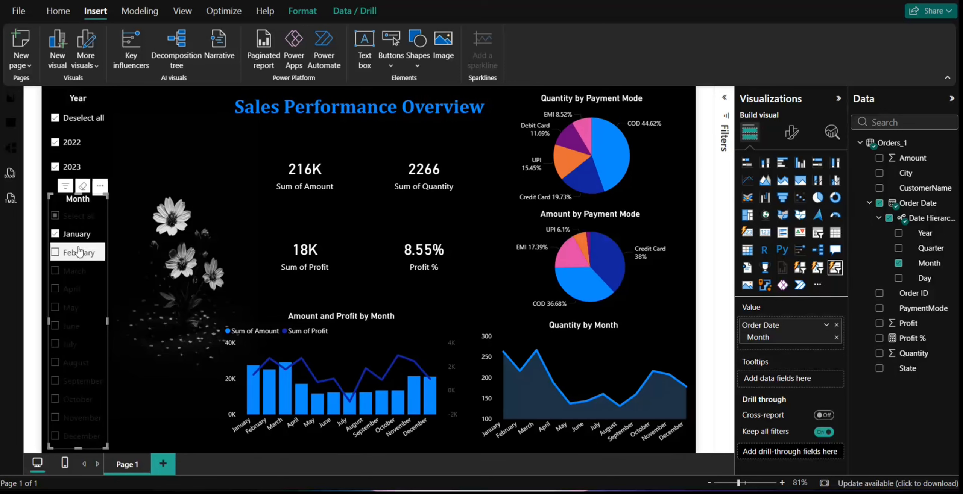
{"action": "left_click", "coordinate": [77, 252]}
{"action": "left_click", "coordinate": [80, 272]}
{"action": "left_click", "coordinate": [79, 290]}
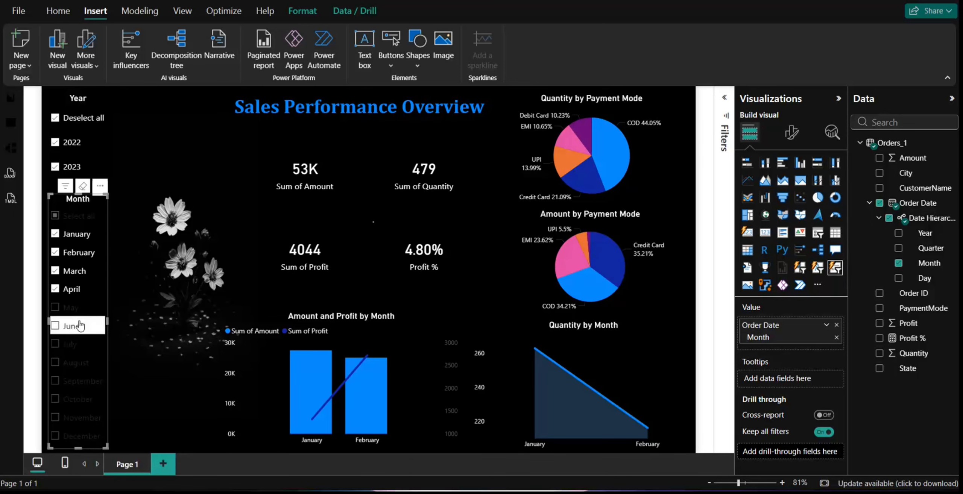
{"action": "left_click", "coordinate": [79, 326]}
{"action": "left_click", "coordinate": [78, 345]}
{"action": "left_click", "coordinate": [75, 215]}
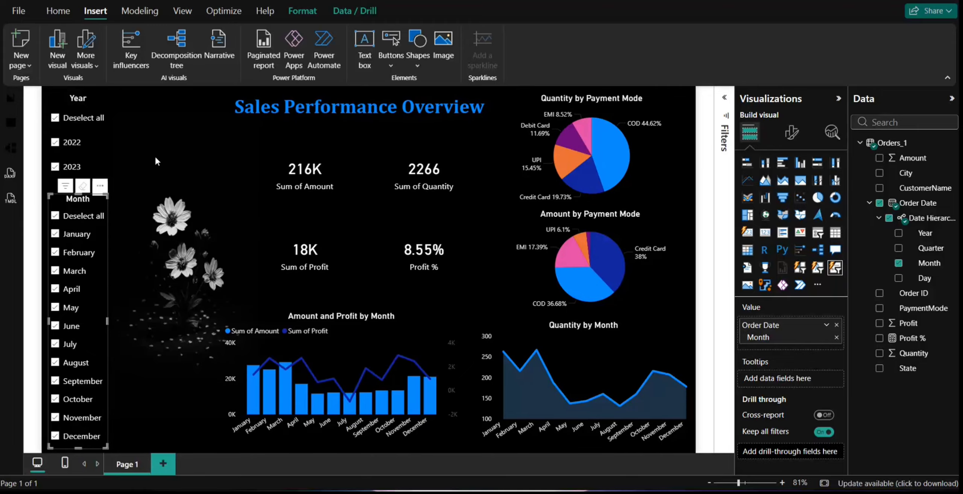
Move the Sales Performance Overview title horizontally closer to the Year slicer
{"action": "left_click", "coordinate": [288, 122]}
{"action": "left_click_drag", "start_coordinate": [288, 122], "coordinate": [228, 126]}
{"action": "left_click", "coordinate": [127, 134]}
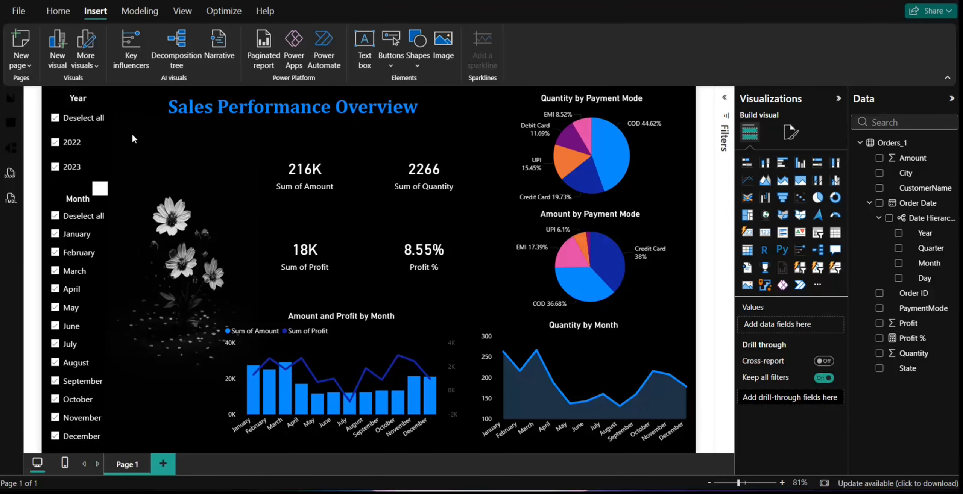
Select the four KPI cards together and shift them slightly closer to the title and the slicers
{"action": "left_click_drag", "start_coordinate": [312, 147], "coordinate": [530, 313]}
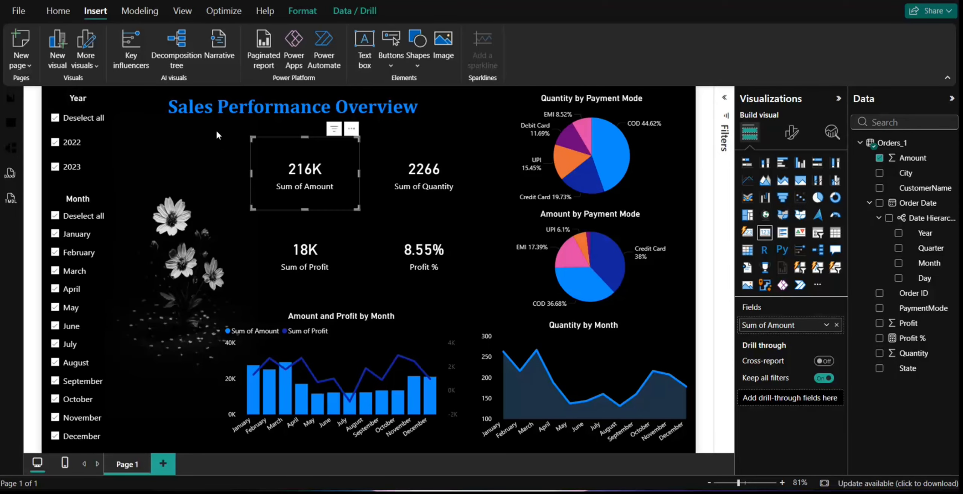
{"action": "left_click_drag", "start_coordinate": [206, 125], "coordinate": [497, 308]}
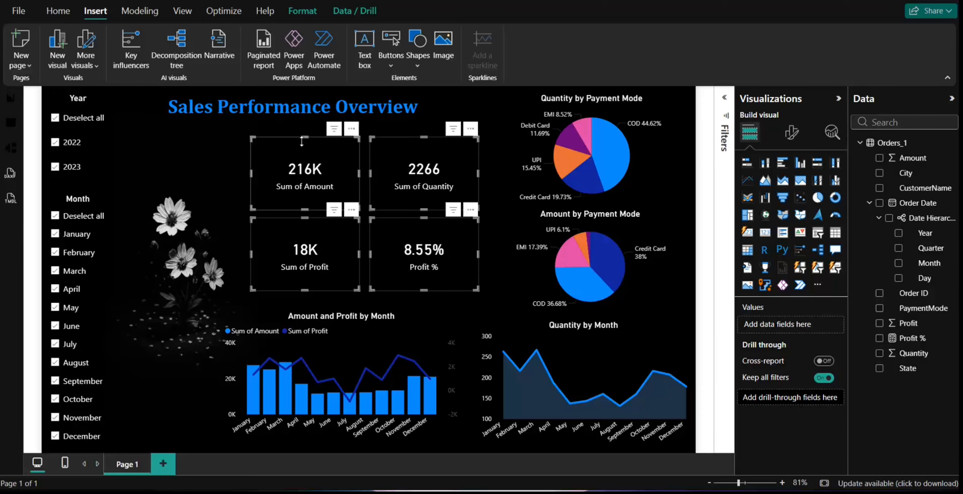
{"action": "left_click_drag", "start_coordinate": [285, 137], "coordinate": [269, 128]}
{"action": "left_click", "coordinate": [480, 192]}
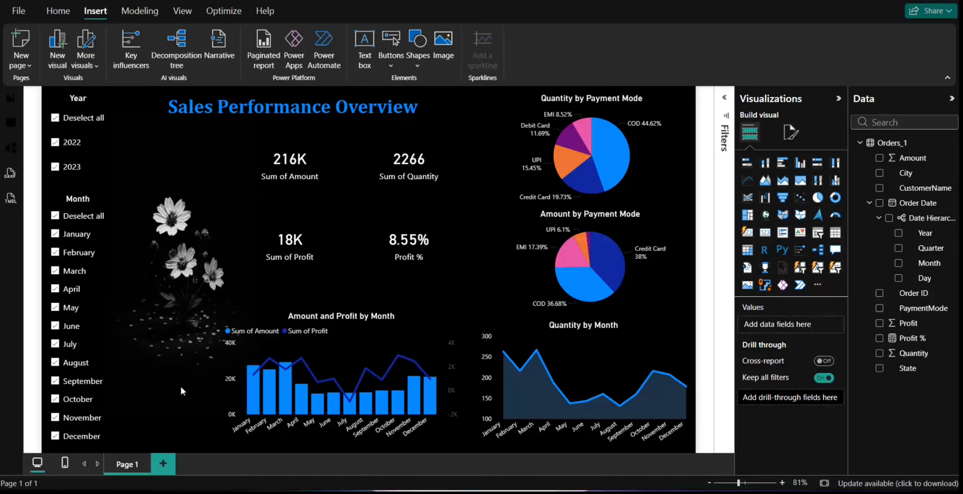
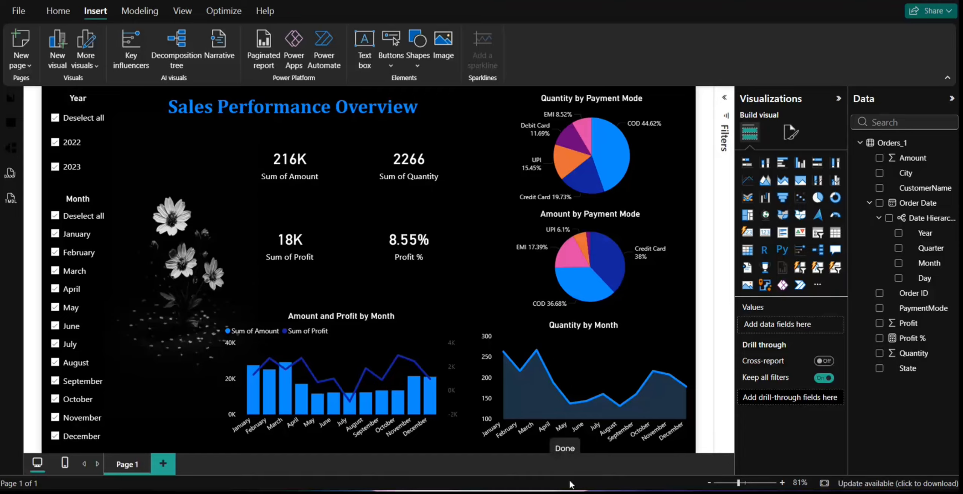
Apply the Highrise theme to the report
{"action": "left_click", "coordinate": [182, 11]}
{"action": "left_click", "coordinate": [301, 50]}
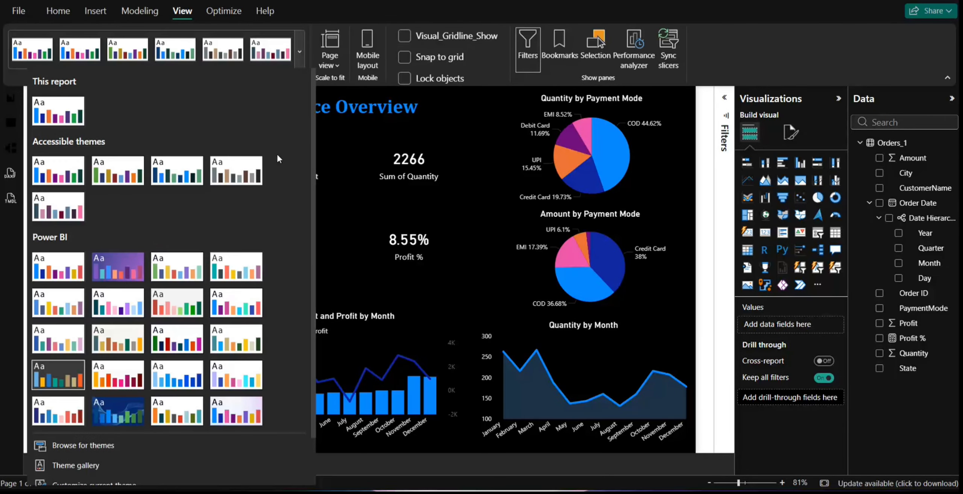
{"action": "left_click", "coordinate": [236, 339]}
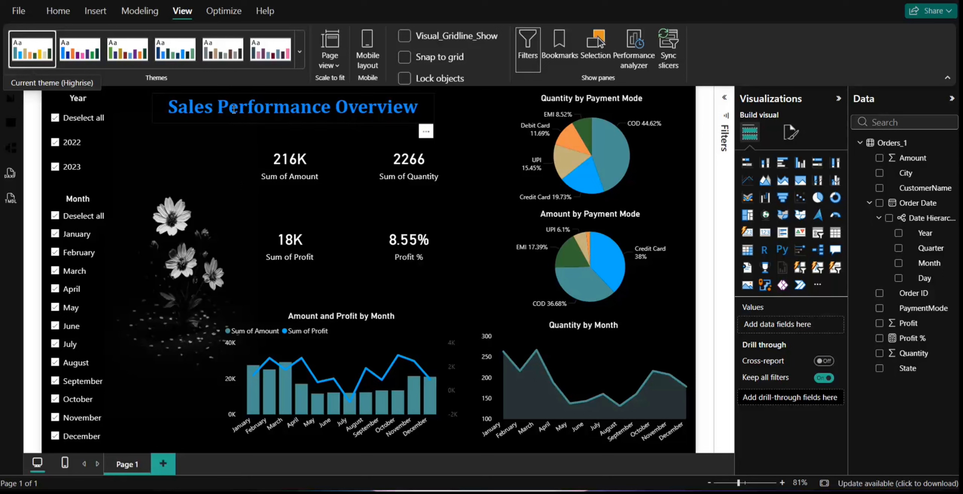
Change the font color of the Sales Performance Overview title text to white
{"action": "left_click_drag", "start_coordinate": [171, 106], "coordinate": [432, 115]}
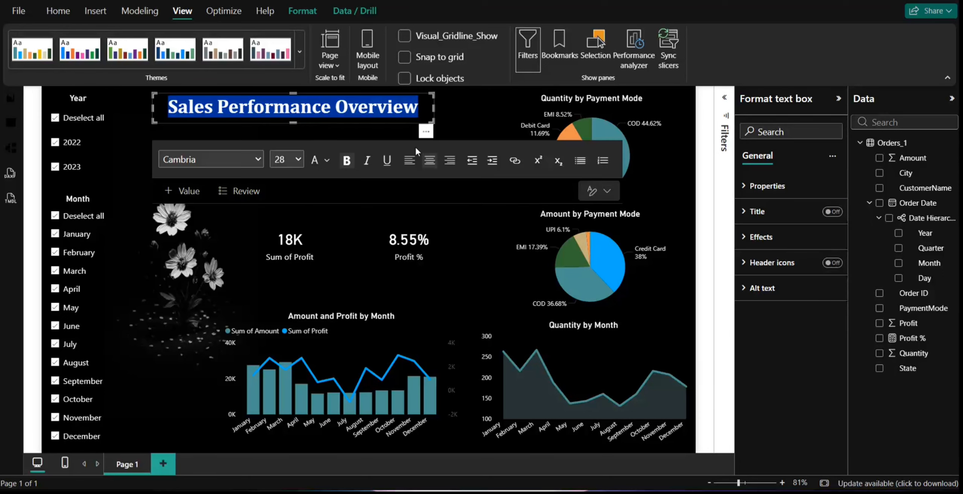
{"action": "left_click", "coordinate": [326, 160]}
{"action": "left_click", "coordinate": [336, 204]}
{"action": "left_click", "coordinate": [211, 131]}
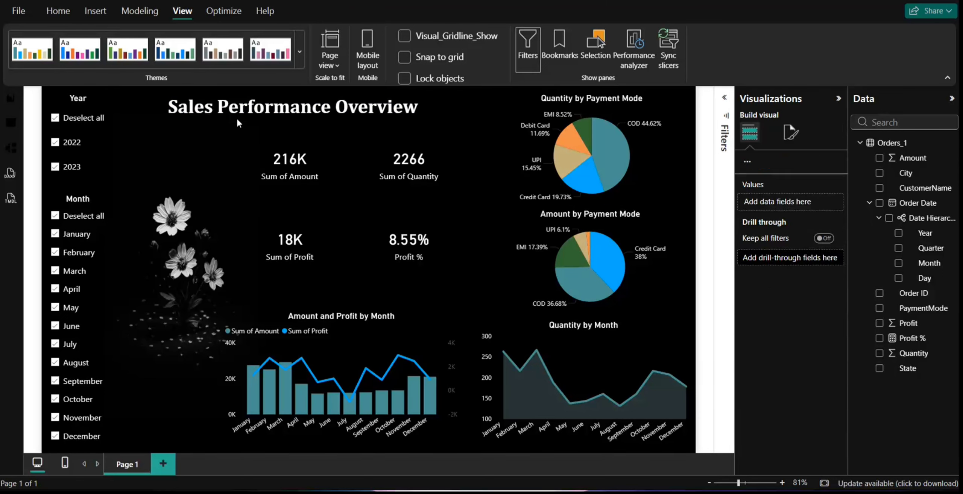
Move the Sales Performance Overview title horizontally away from the Year slicer so it sits above the KPI cards
{"action": "left_click_drag", "start_coordinate": [240, 120], "coordinate": [349, 121]}
{"action": "left_click", "coordinate": [230, 121]}
{"action": "left_click", "coordinate": [244, 123]}
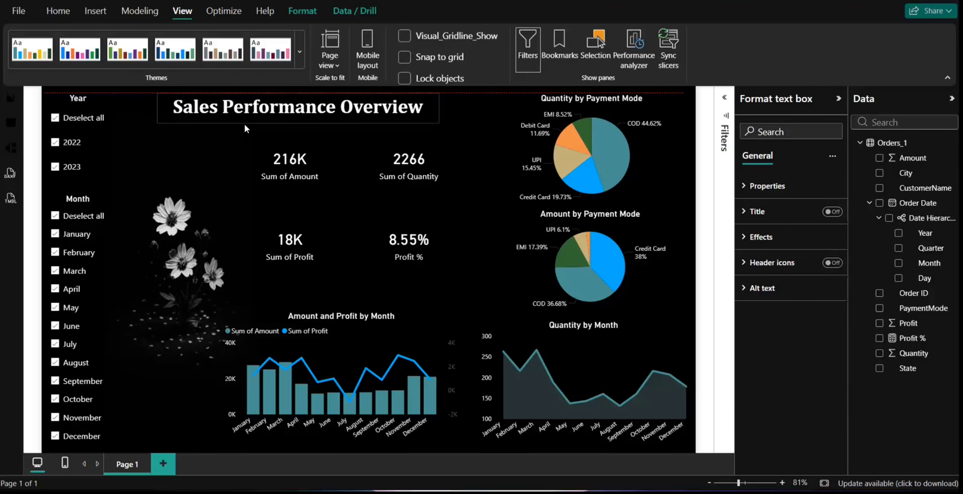
{"action": "left_click", "coordinate": [156, 147]}
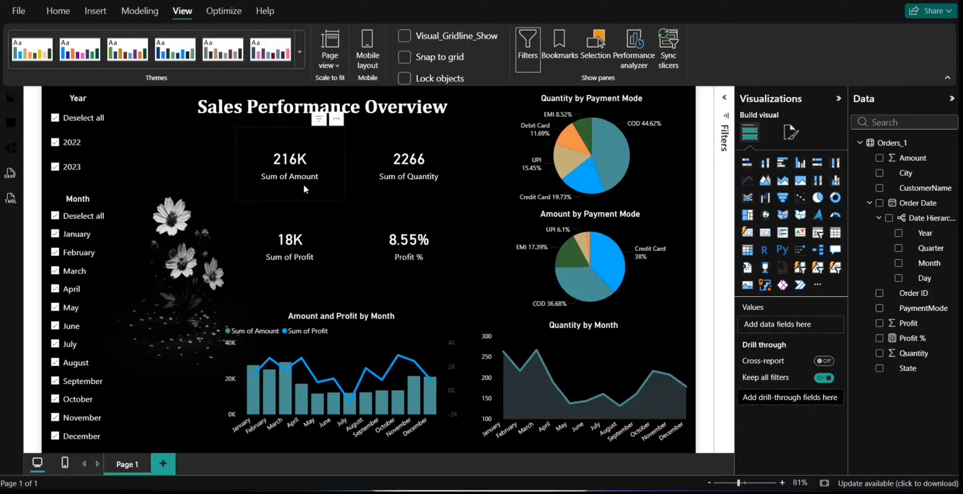
Recolor the category label of the Sum of Amount card to a medium teal theme shade, keeping it non-bold
{"action": "left_click", "coordinate": [333, 176]}
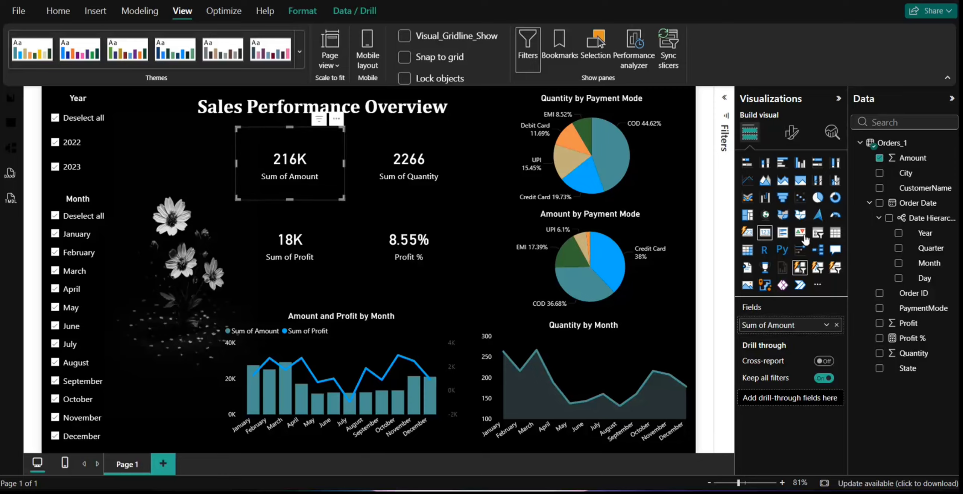
{"action": "left_click", "coordinate": [791, 132]}
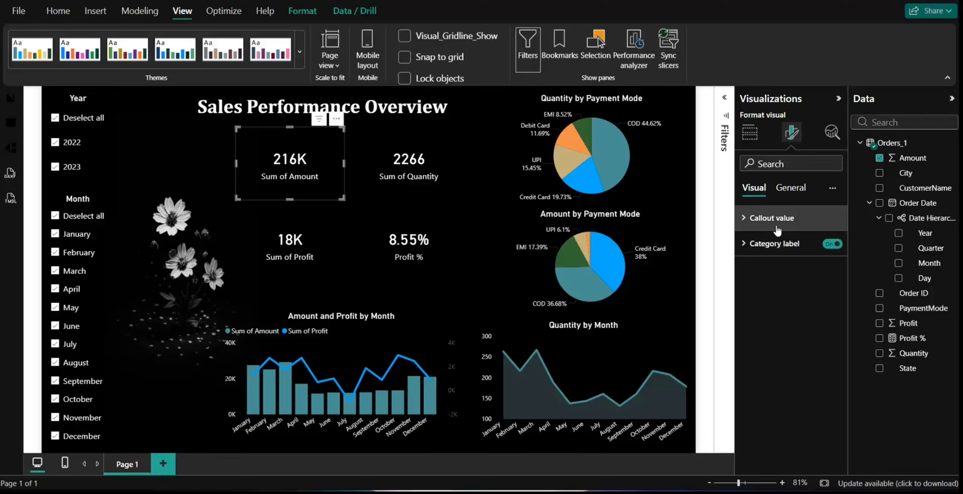
{"action": "left_click", "coordinate": [794, 190]}
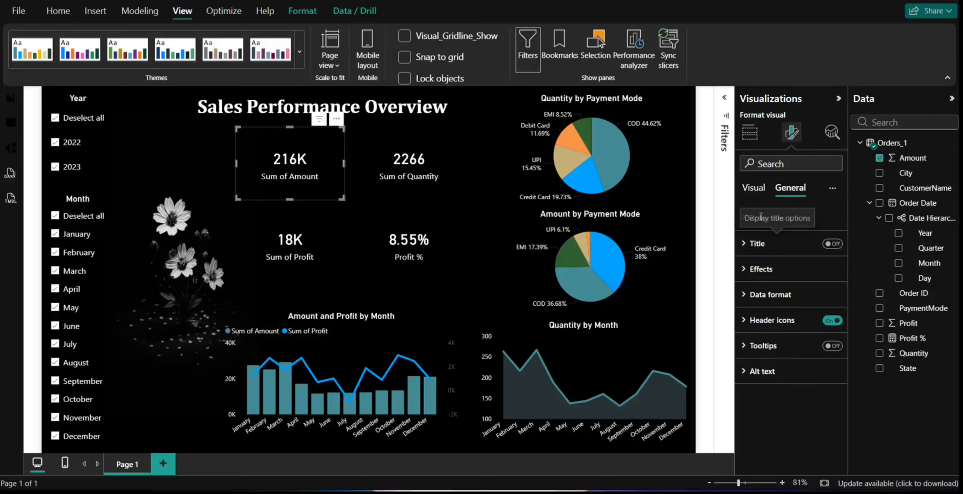
{"action": "left_click", "coordinate": [754, 187]}
{"action": "left_click", "coordinate": [775, 244]}
{"action": "left_click", "coordinate": [771, 338]}
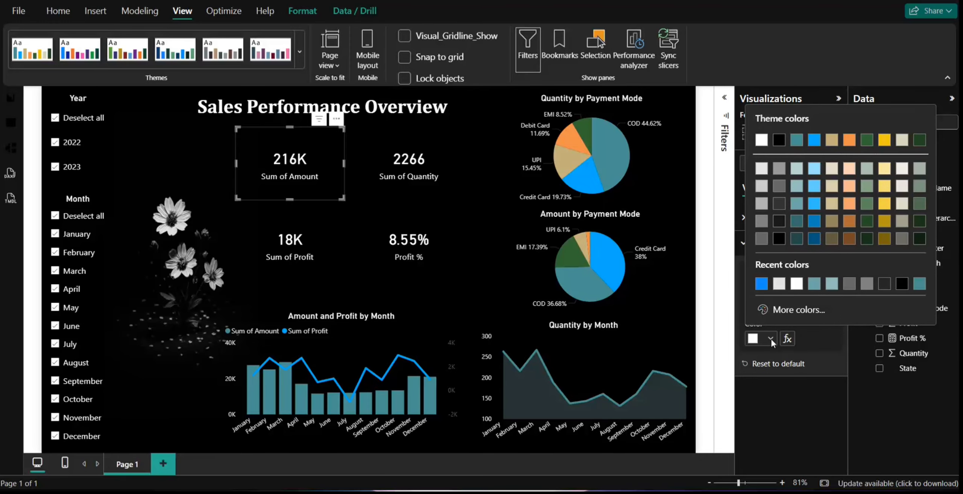
{"action": "left_click", "coordinate": [797, 221]}
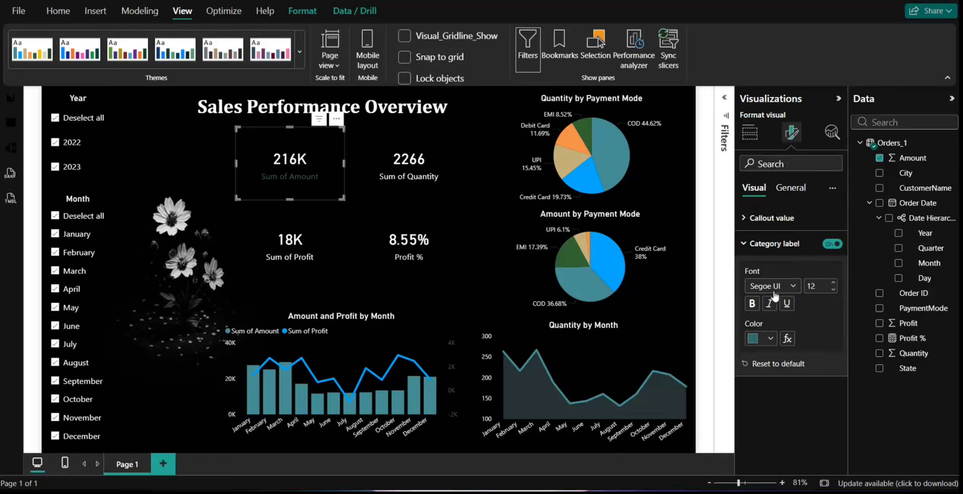
{"action": "left_click", "coordinate": [752, 304]}
{"action": "left_click", "coordinate": [771, 338]}
{"action": "left_click", "coordinate": [796, 201]}
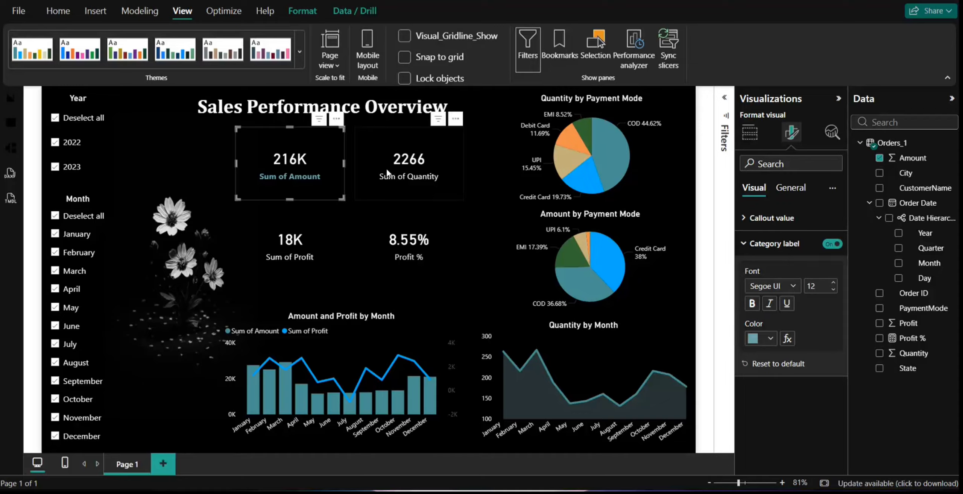
Apply the same medium teal color to the category labels of the Sum of Quantity, Sum of Profit and Profit % cards
{"action": "left_click", "coordinate": [413, 192]}
{"action": "left_click", "coordinate": [770, 341]}
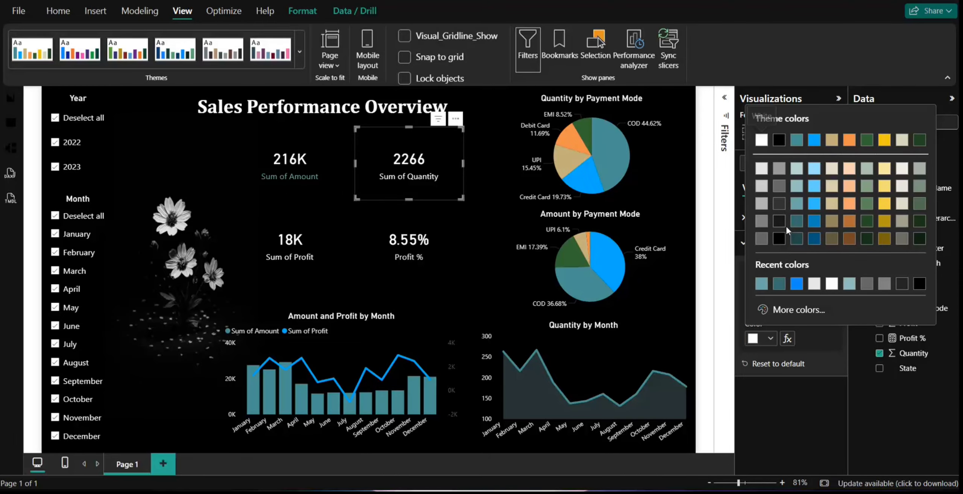
{"action": "left_click", "coordinate": [785, 226]}
{"action": "left_click", "coordinate": [331, 246]}
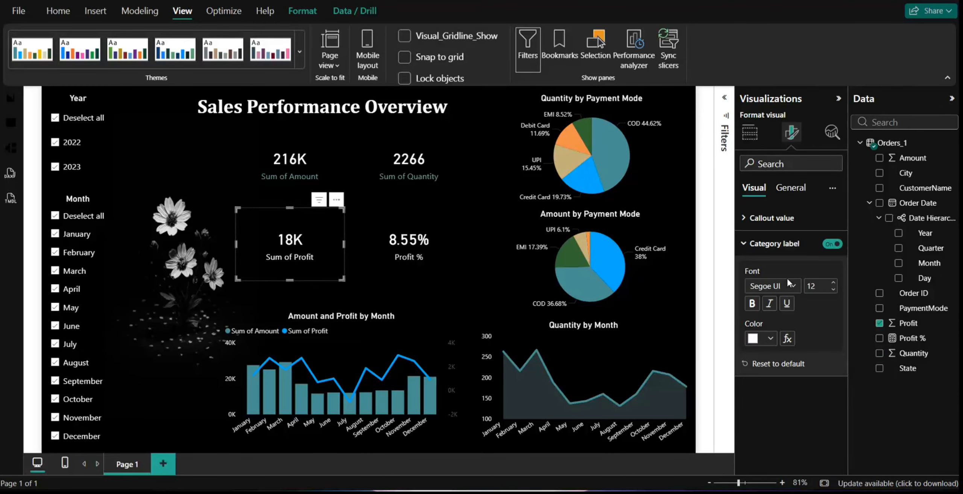
{"action": "left_click", "coordinate": [771, 339]}
{"action": "left_click", "coordinate": [786, 226]}
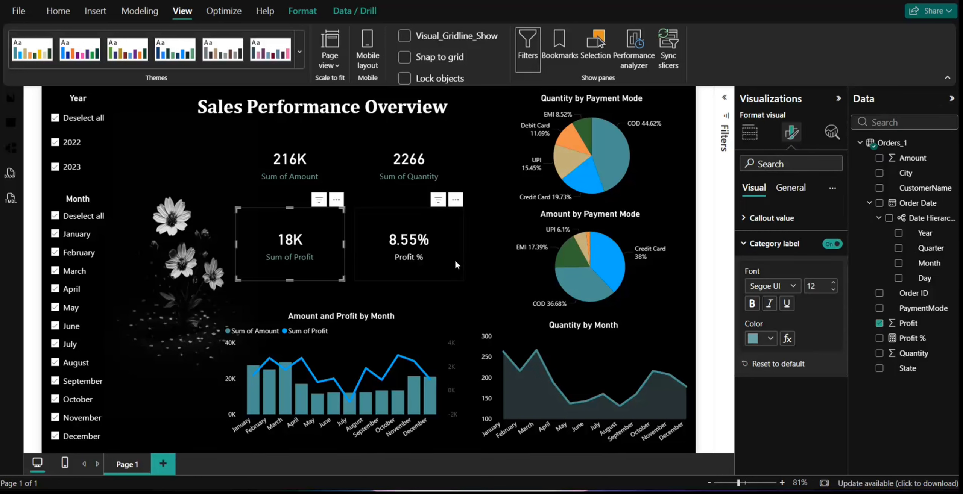
{"action": "left_click", "coordinate": [454, 259]}
{"action": "left_click", "coordinate": [770, 340]}
{"action": "left_click", "coordinate": [796, 213]}
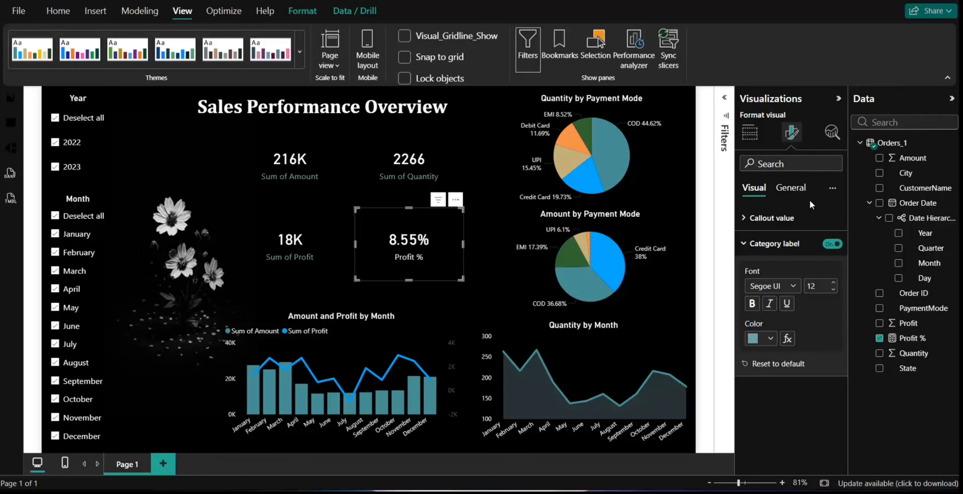
{"action": "left_click", "coordinate": [160, 151]}
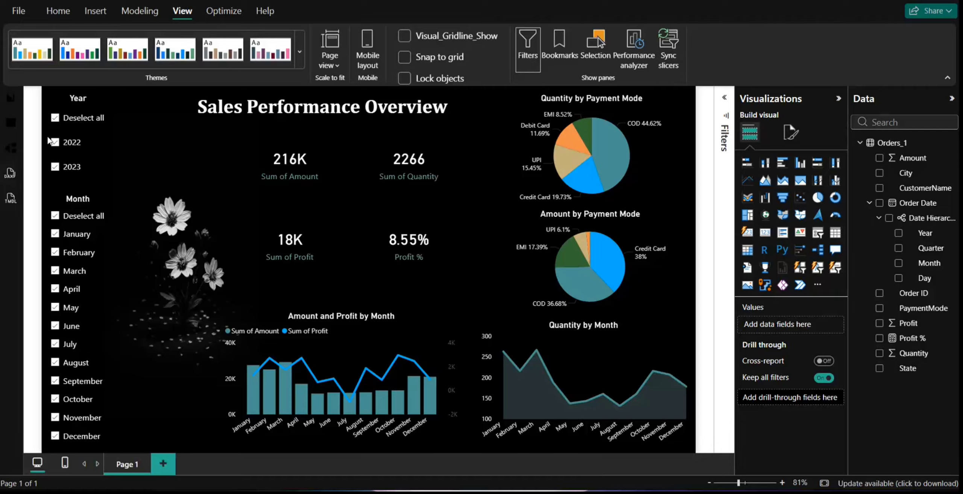
Test the Year slicer by filtering the report to 2022 only and adding 2023 back
{"action": "left_click", "coordinate": [51, 142]}
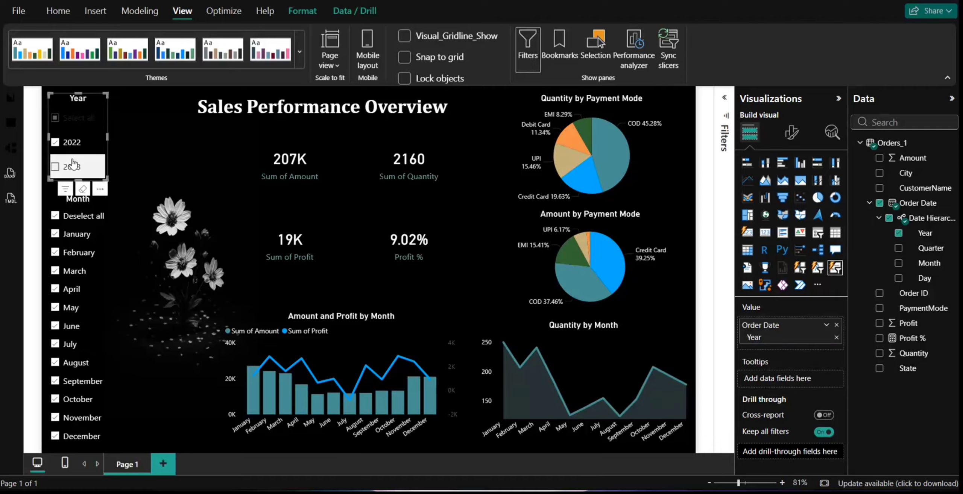
{"action": "left_click", "coordinate": [72, 164]}
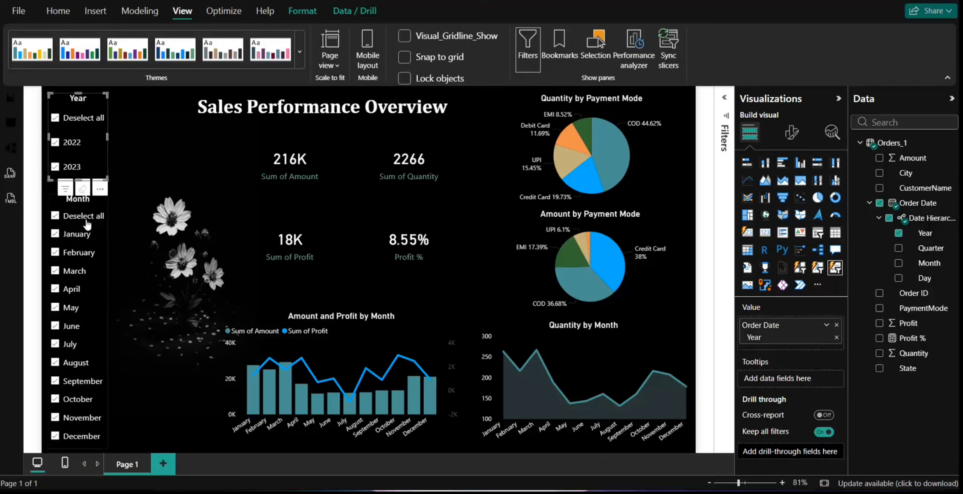
Test the Month slicer by clearing all months, selecting January through August individually and restoring the full selection
{"action": "left_click", "coordinate": [86, 222]}
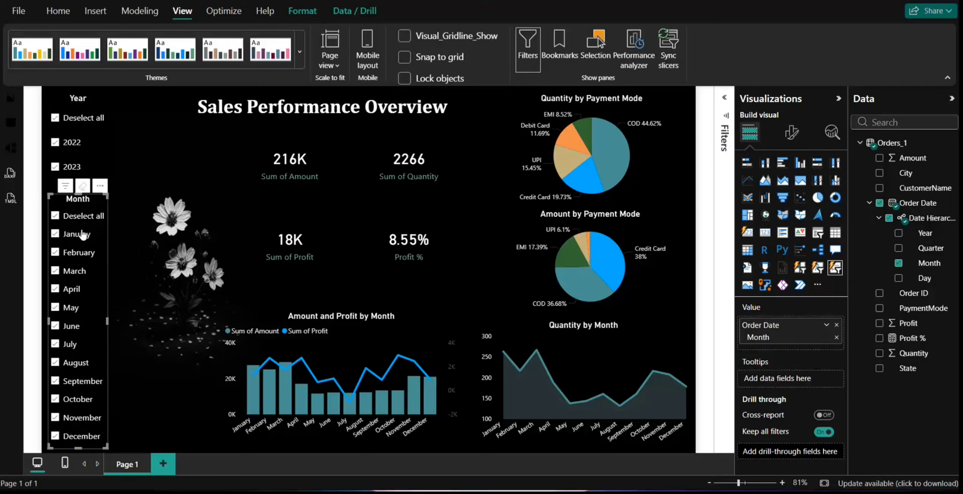
{"action": "left_click", "coordinate": [79, 215]}
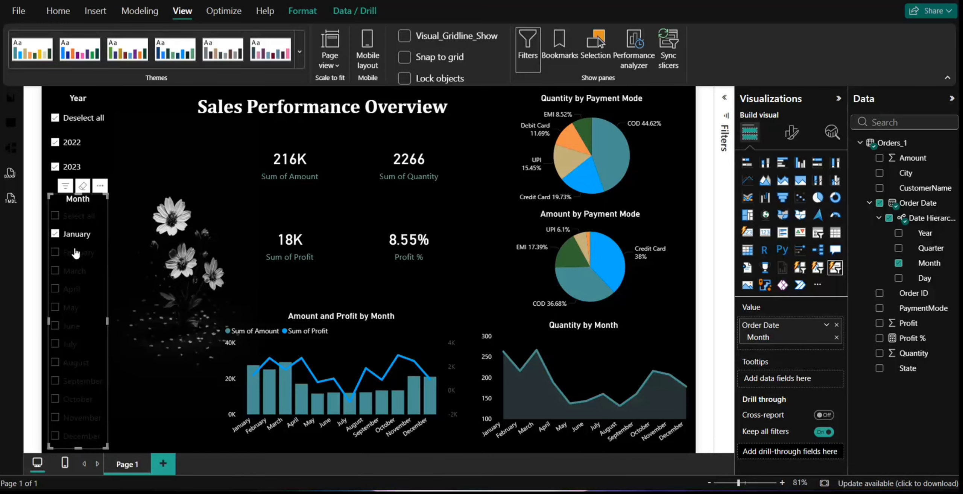
{"action": "left_click", "coordinate": [72, 234]}
{"action": "left_click", "coordinate": [77, 253]}
{"action": "left_click", "coordinate": [69, 288]}
{"action": "left_click", "coordinate": [73, 270]}
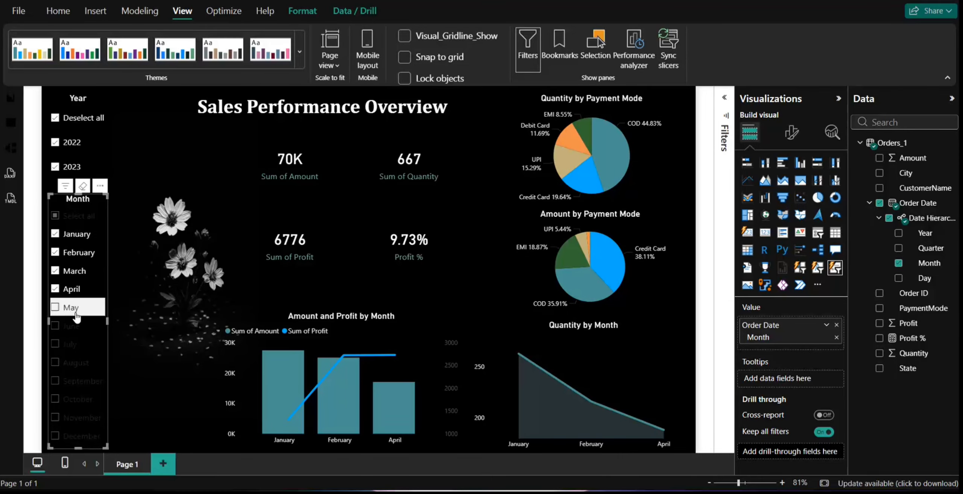
{"action": "left_click", "coordinate": [73, 308]}
{"action": "left_click", "coordinate": [75, 326]}
{"action": "left_click", "coordinate": [75, 344]}
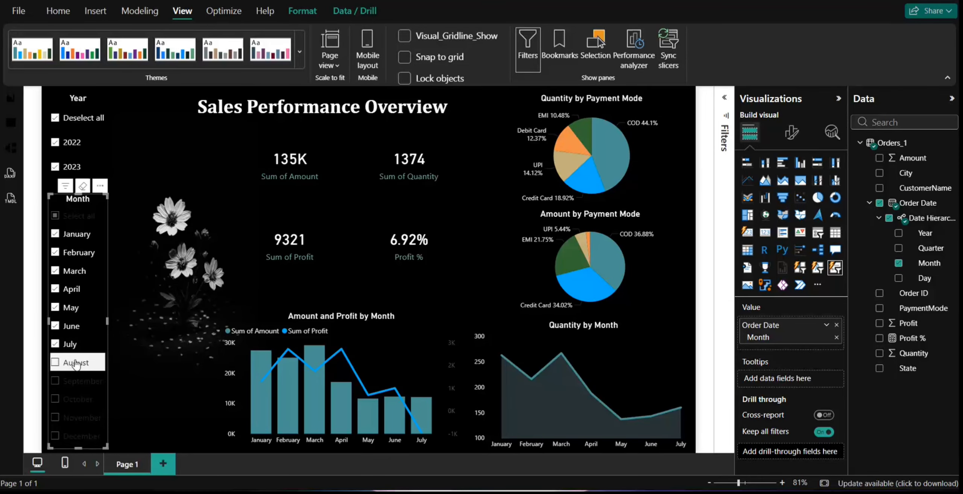
{"action": "left_click", "coordinate": [76, 363]}
{"action": "left_click", "coordinate": [78, 216]}
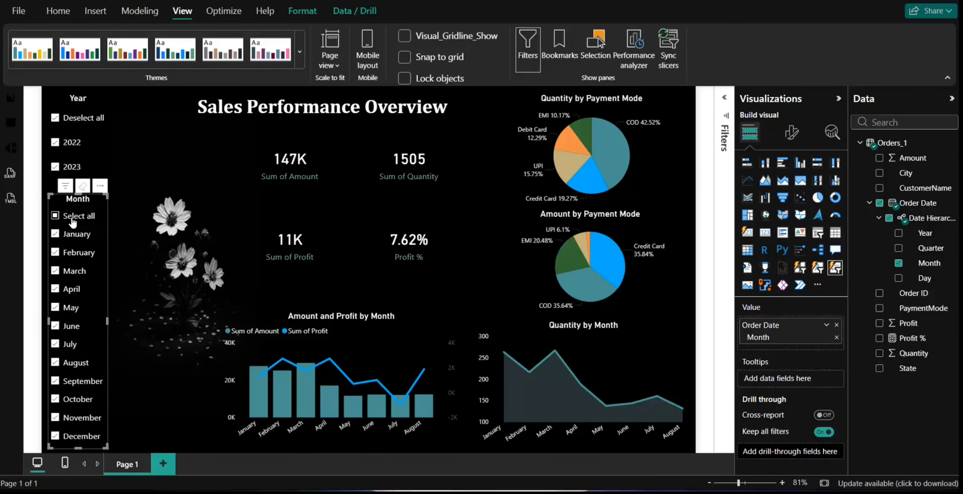
{"action": "left_click", "coordinate": [168, 151]}
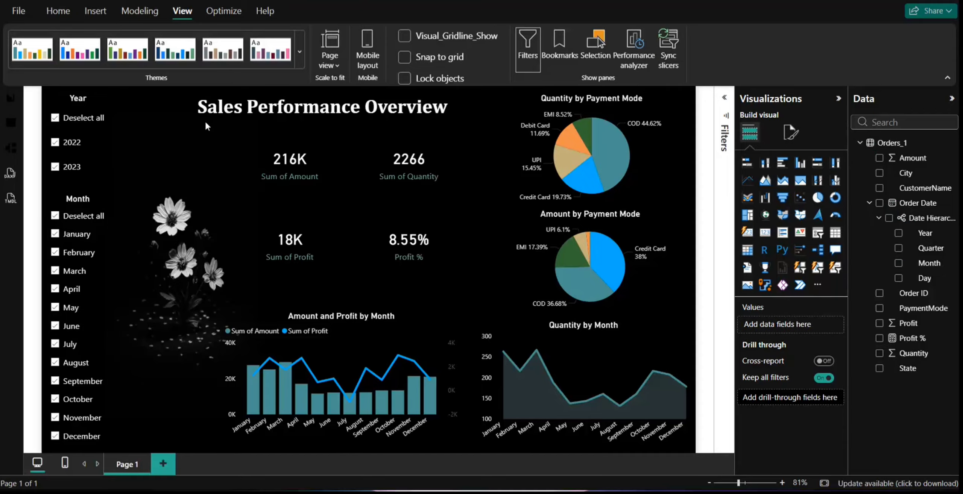